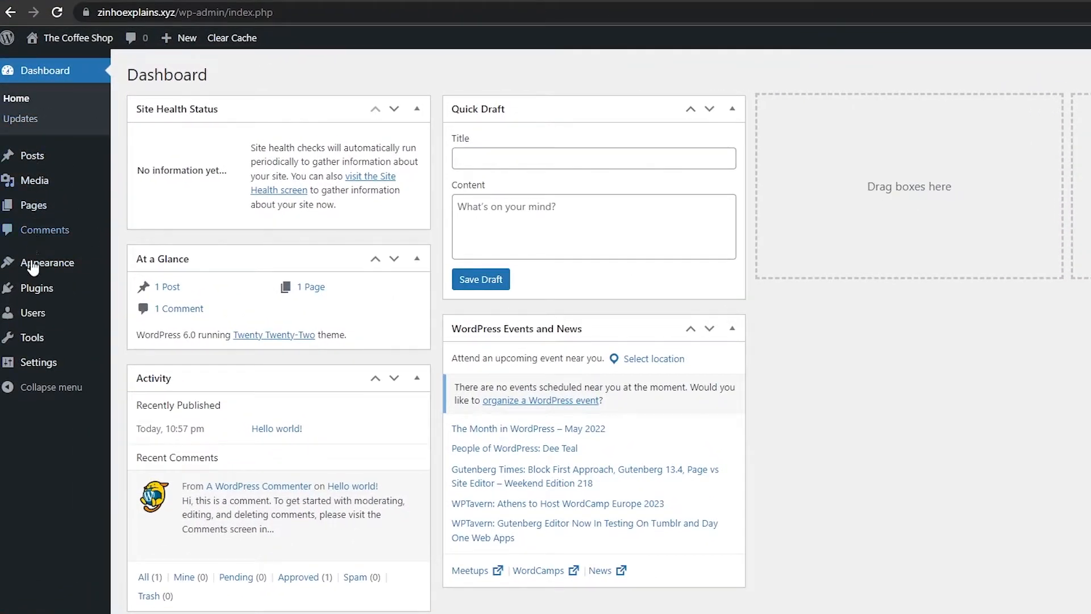
Find the Elementor Website Builder plugin by searching for "elementor", install it and activate it.
mouse_move(38, 297)
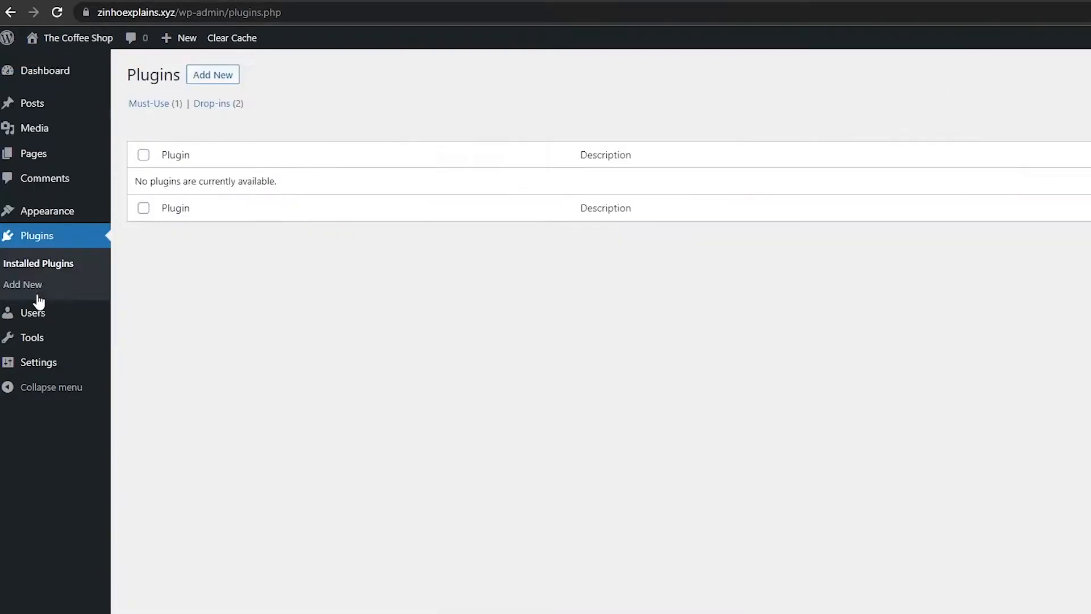
click(215, 75)
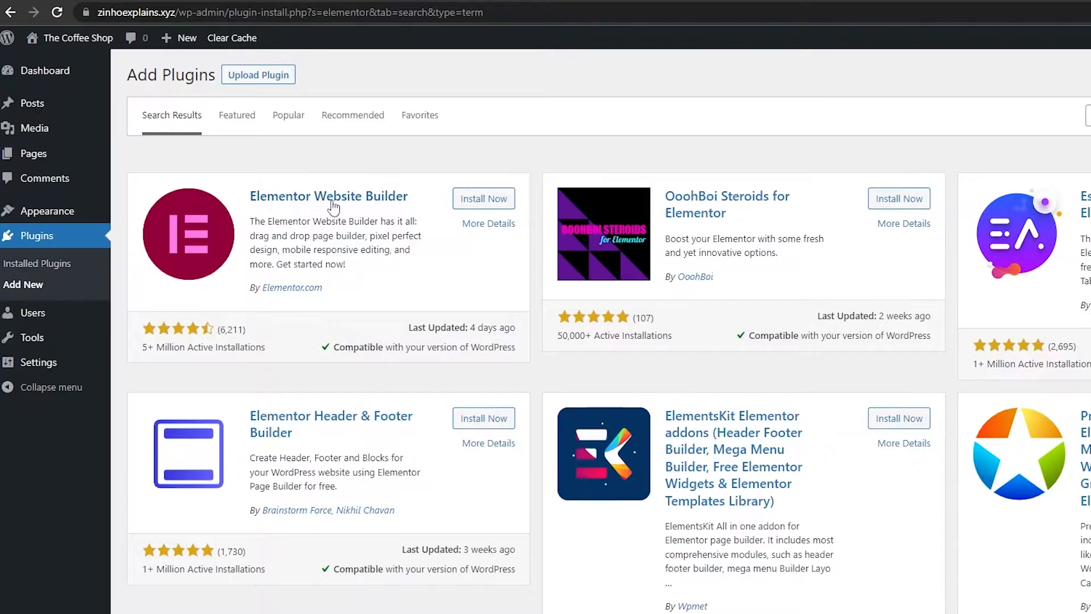
click(470, 206)
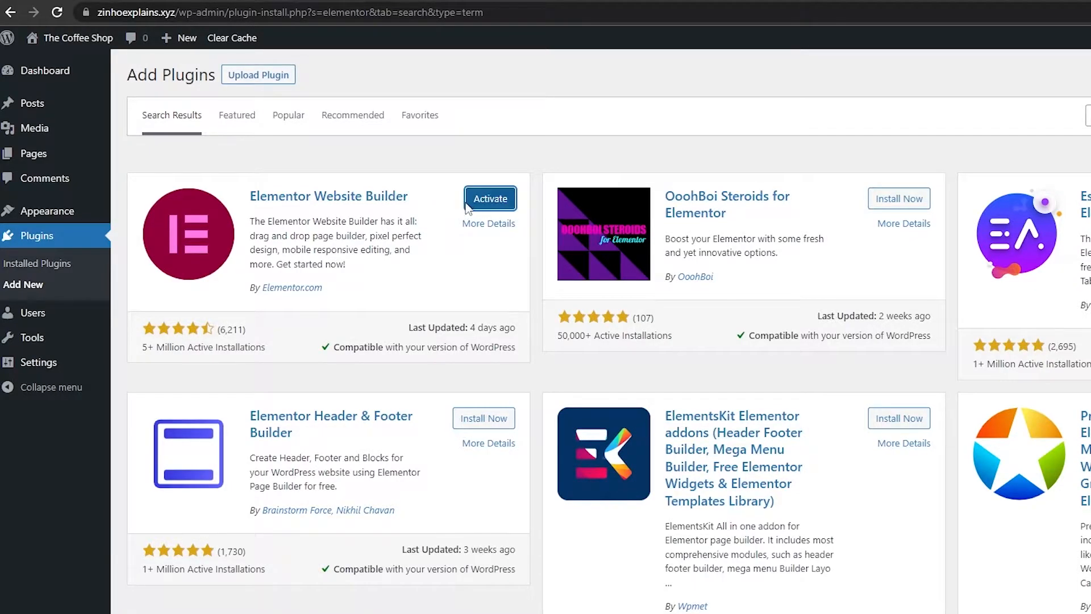
click(496, 204)
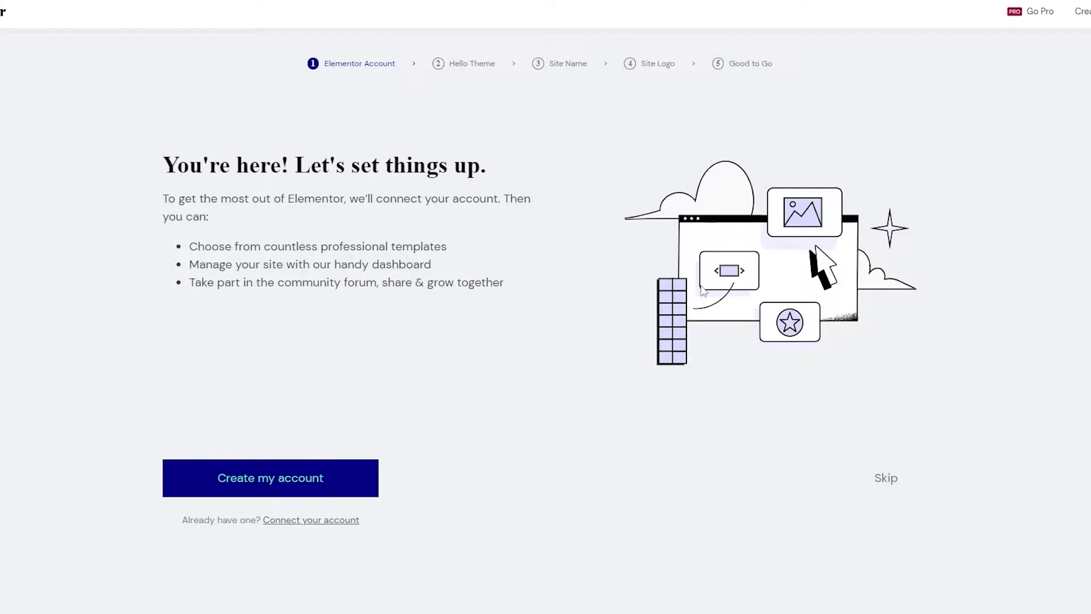
Skip creating an Elementor account and continue the setup with the Hello Theme.
click(881, 479)
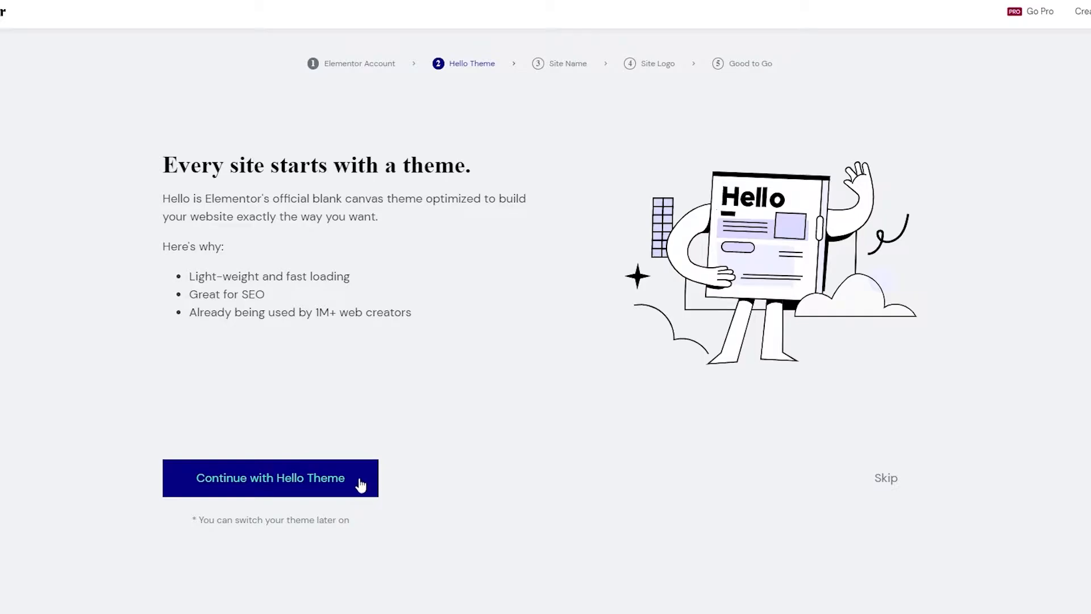
click(360, 484)
Name the site "Zinho Explains" in the Elementor setup and proceed to the site logo stage.
drag(268, 325, 153, 326)
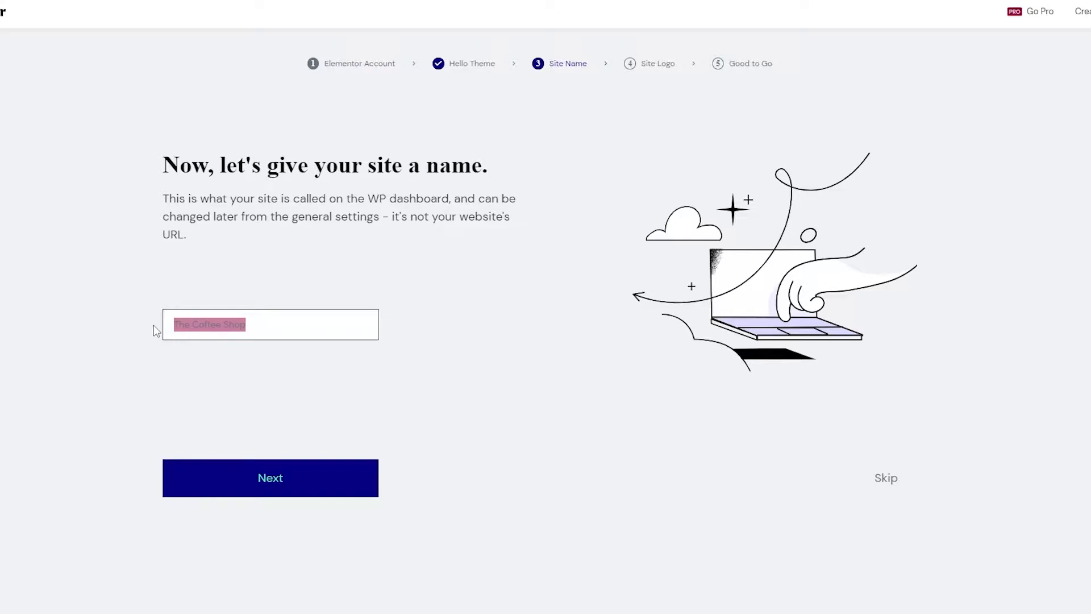
text(Zinho Explains)
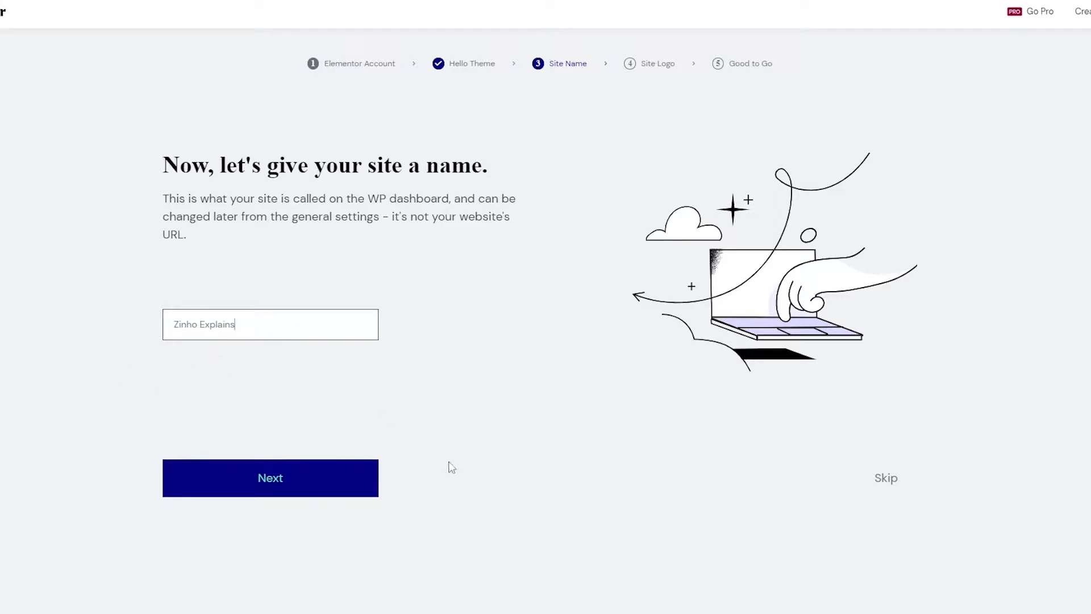
click(277, 476)
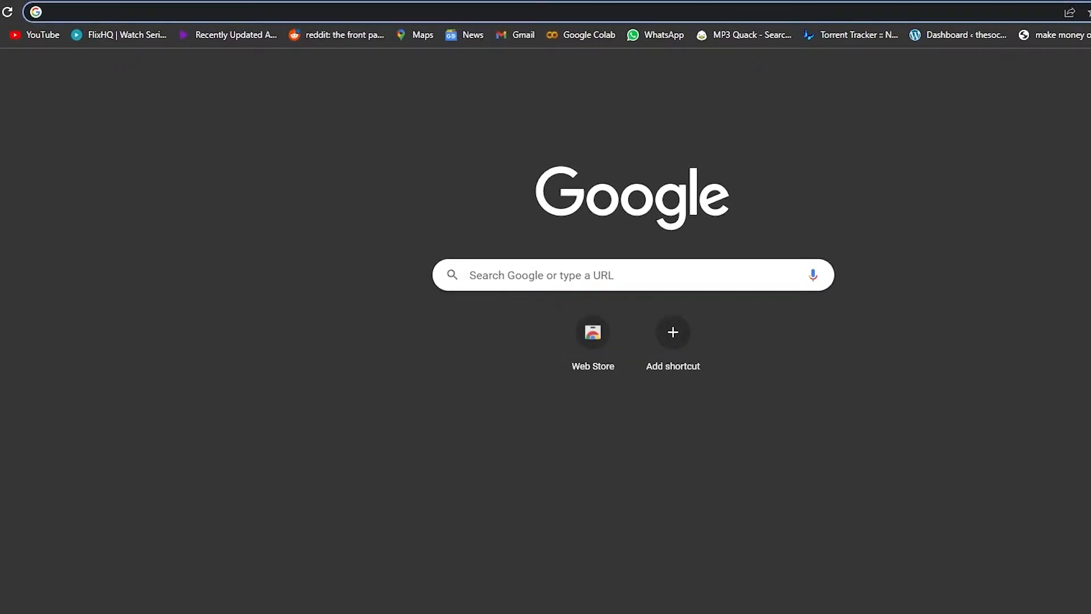
Find Canva through a web search, open its site and create a blank logo design.
text(canv)
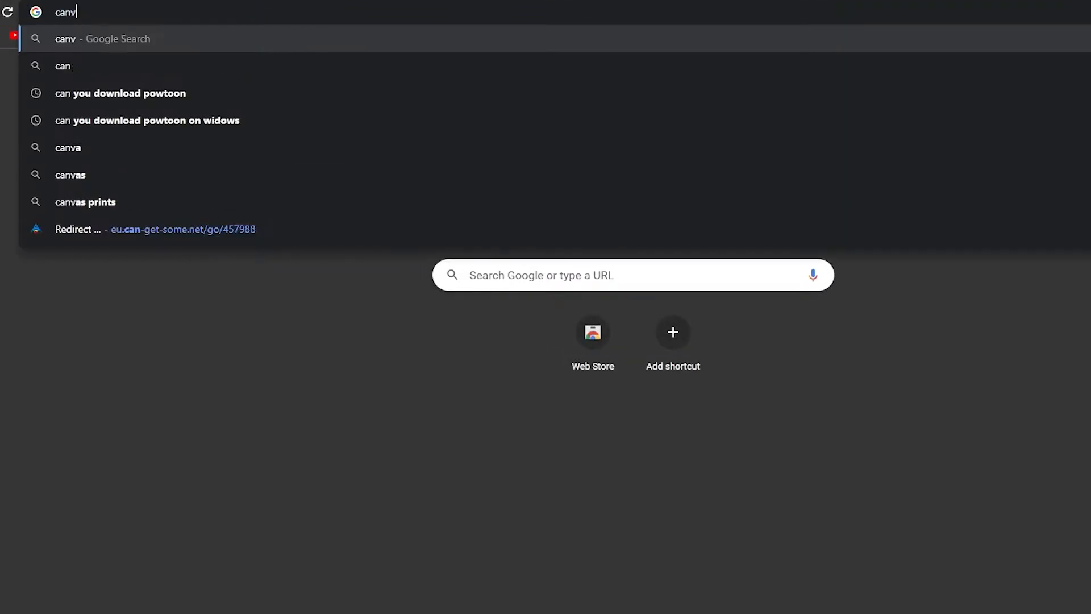
text(a)
key(Return)
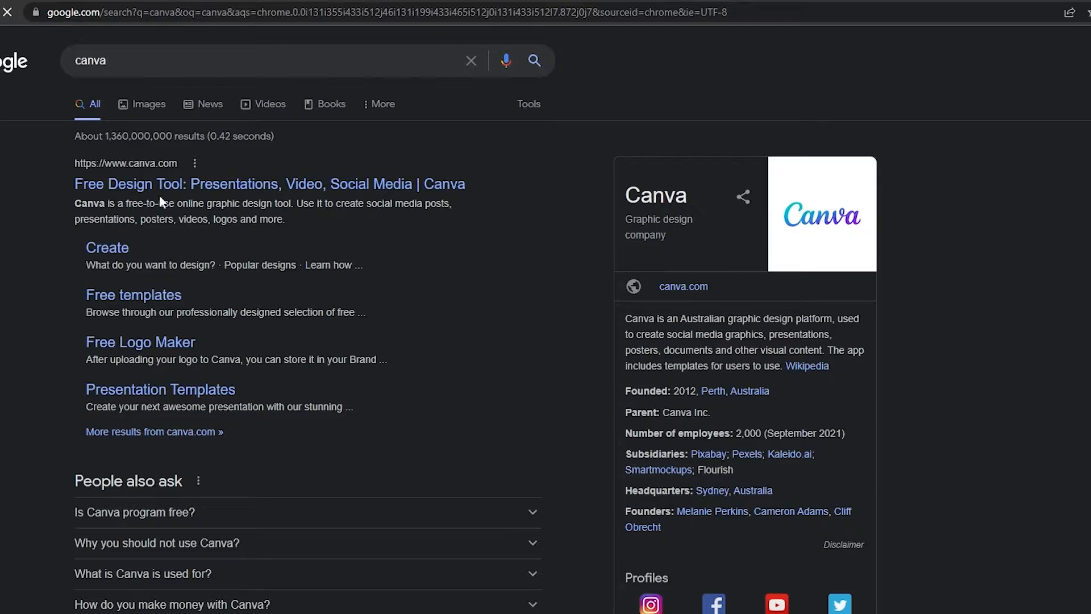
click(162, 188)
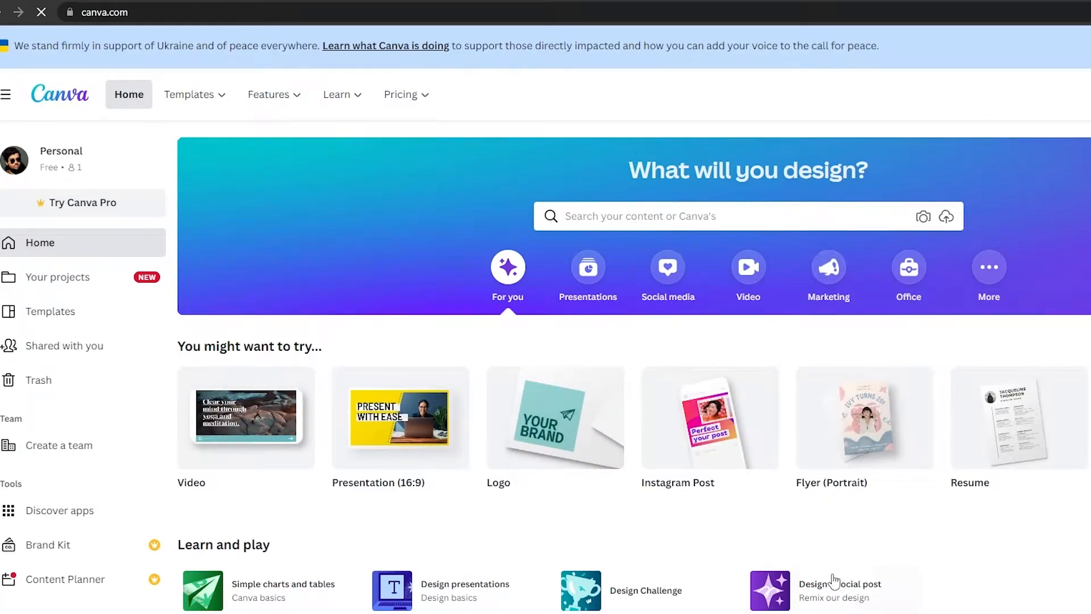
mouse_move(578, 468)
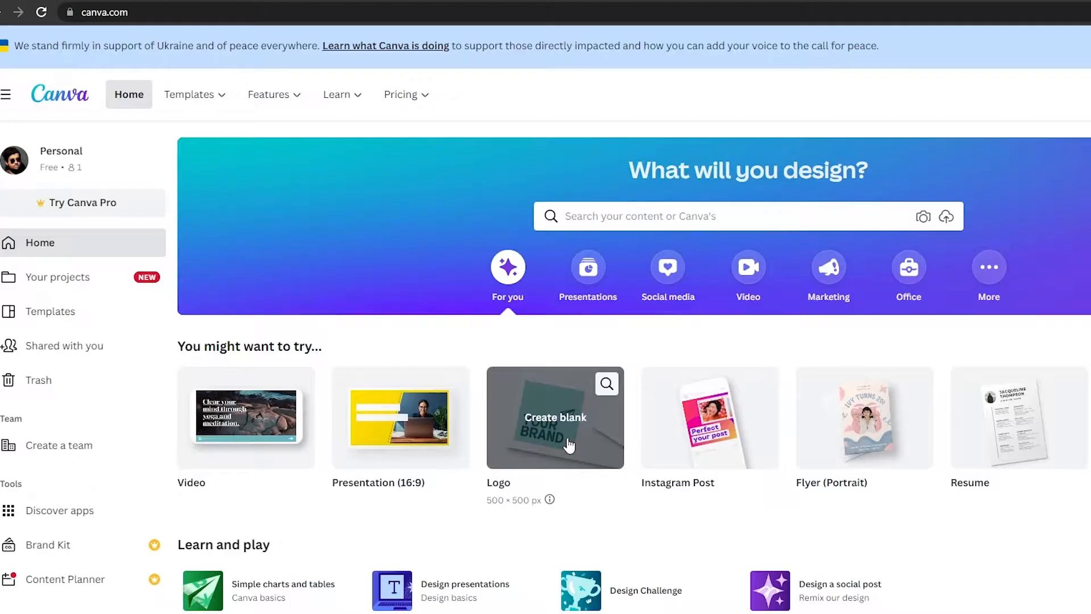
click(568, 446)
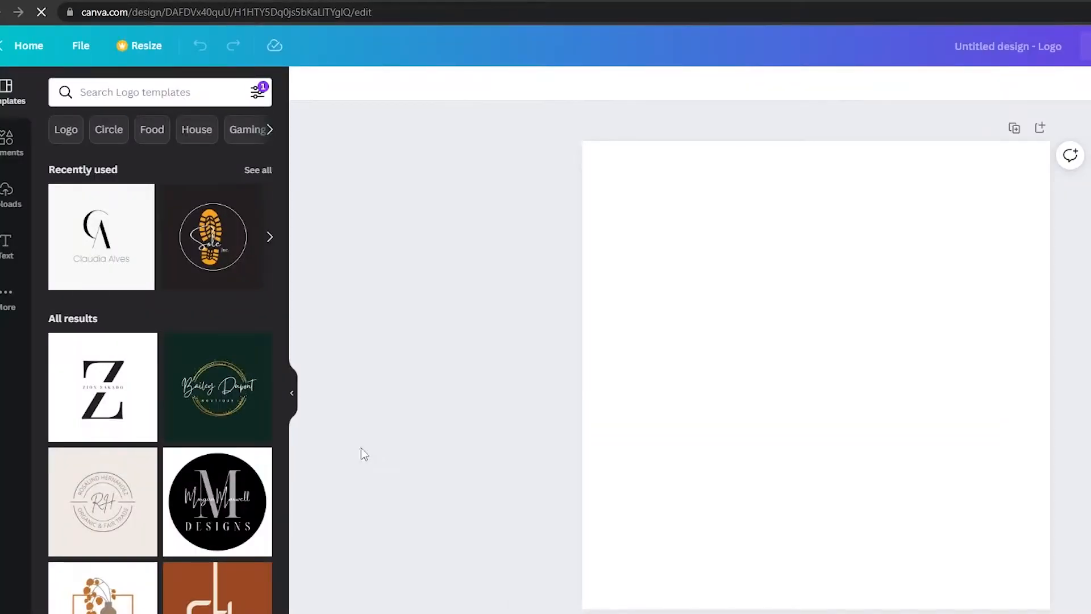
Apply the white page of the Black and White Minimalist Initials Logo Template to the blank design.
scroll(275, 458, down, 5)
scroll(271, 469, up, 5)
click(171, 94)
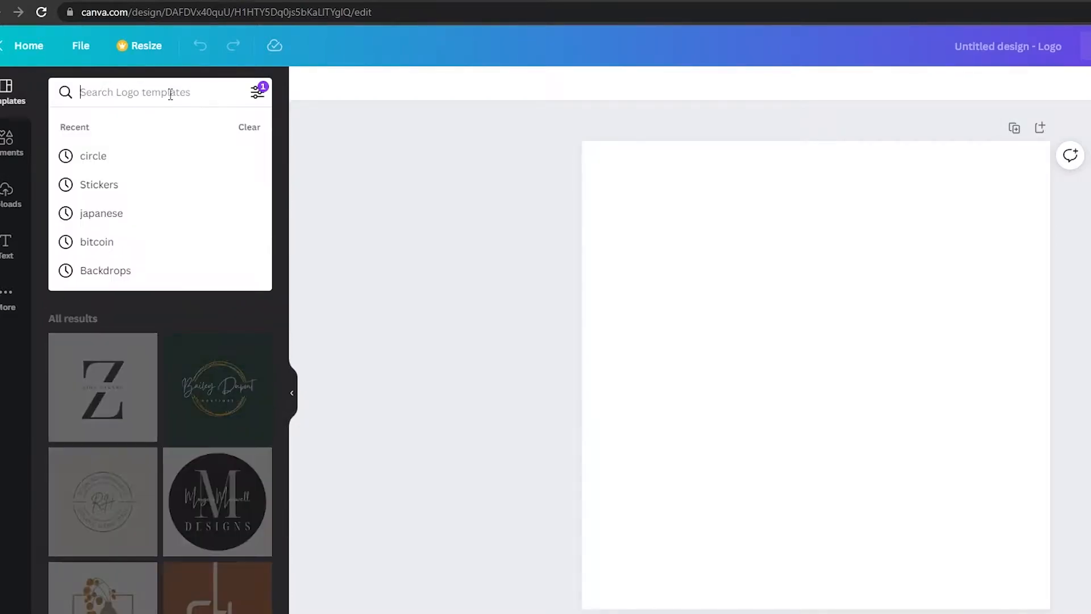
click(389, 198)
click(94, 400)
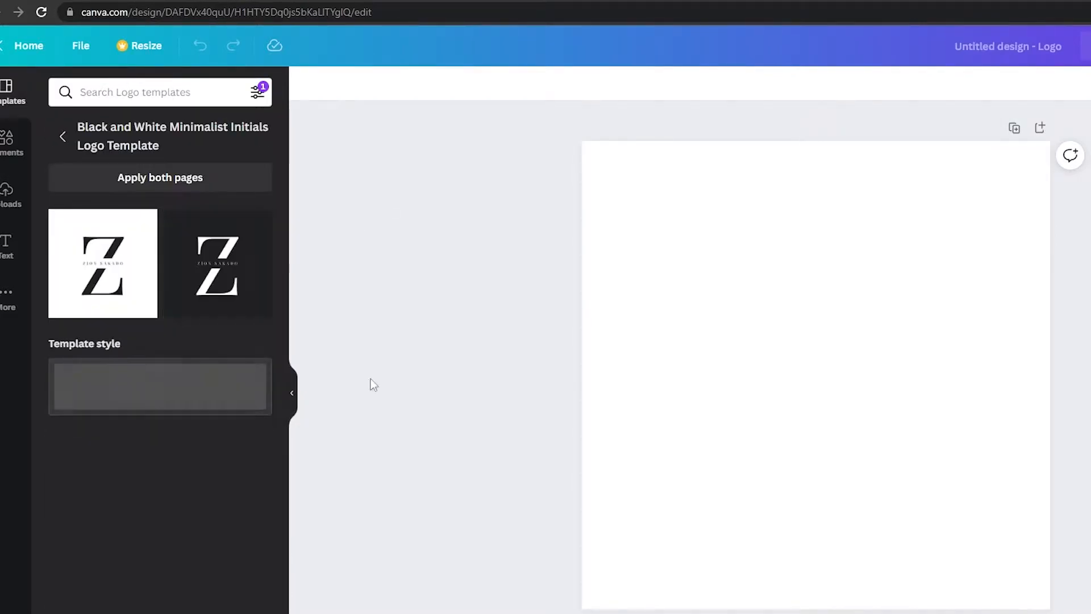
click(101, 270)
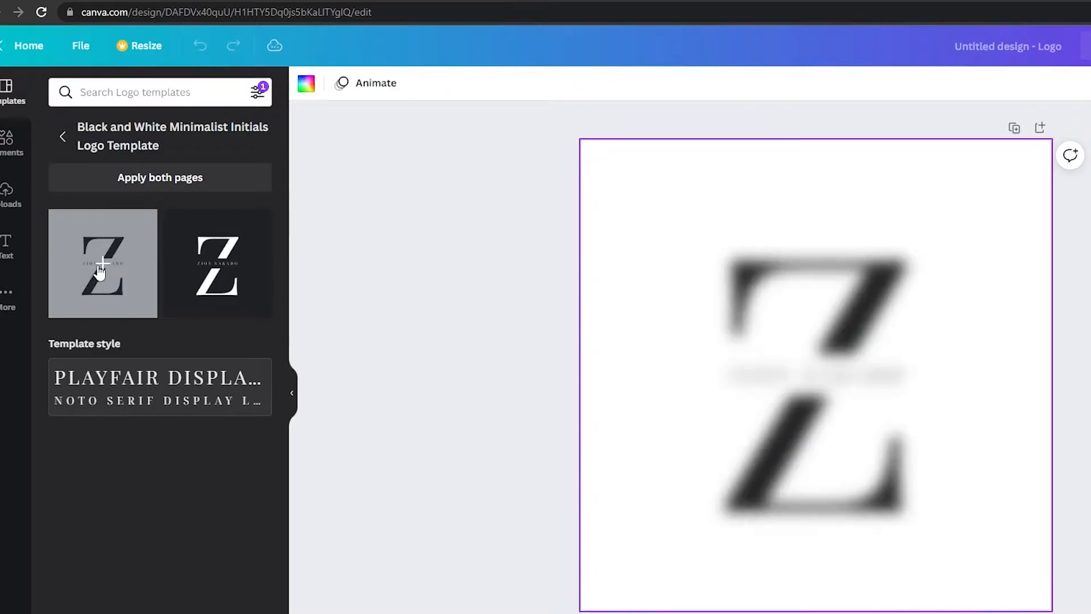
Replace the placeholder name across the middle of the Z logo with "EXPLAINS".
click(784, 377)
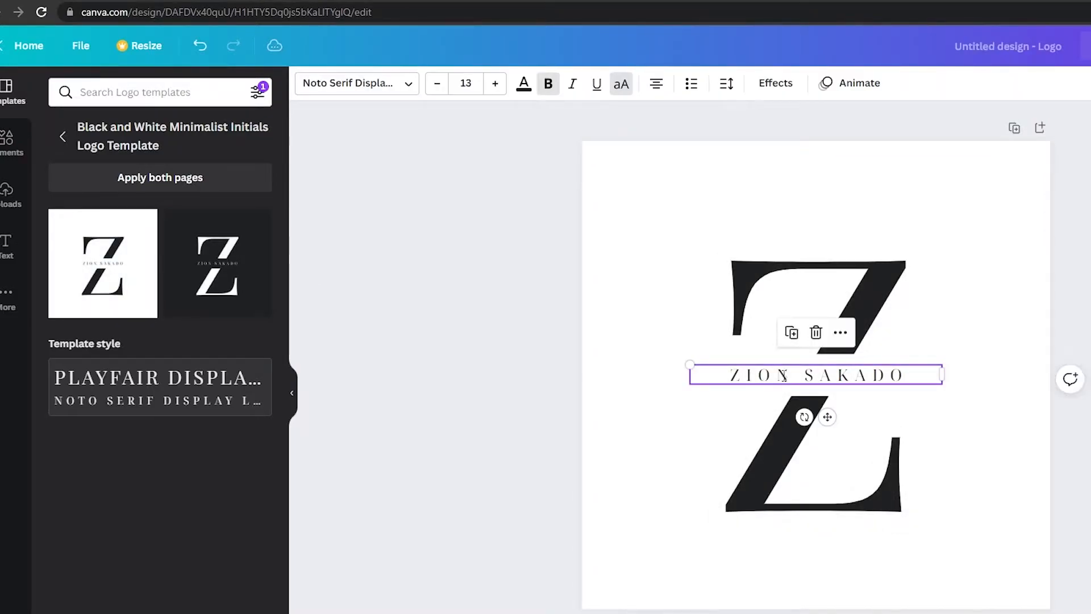
double_click(784, 376)
text(EXPLAINS)
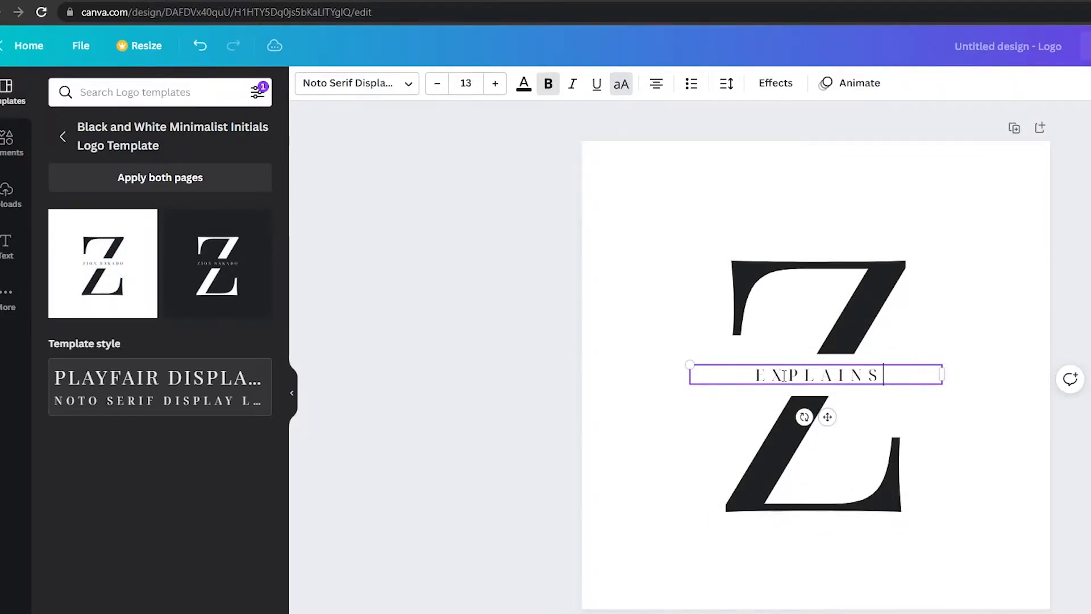
Change the font of the EXPLAINS text to Abril Fatface and deselect the design's elements.
double_click(784, 378)
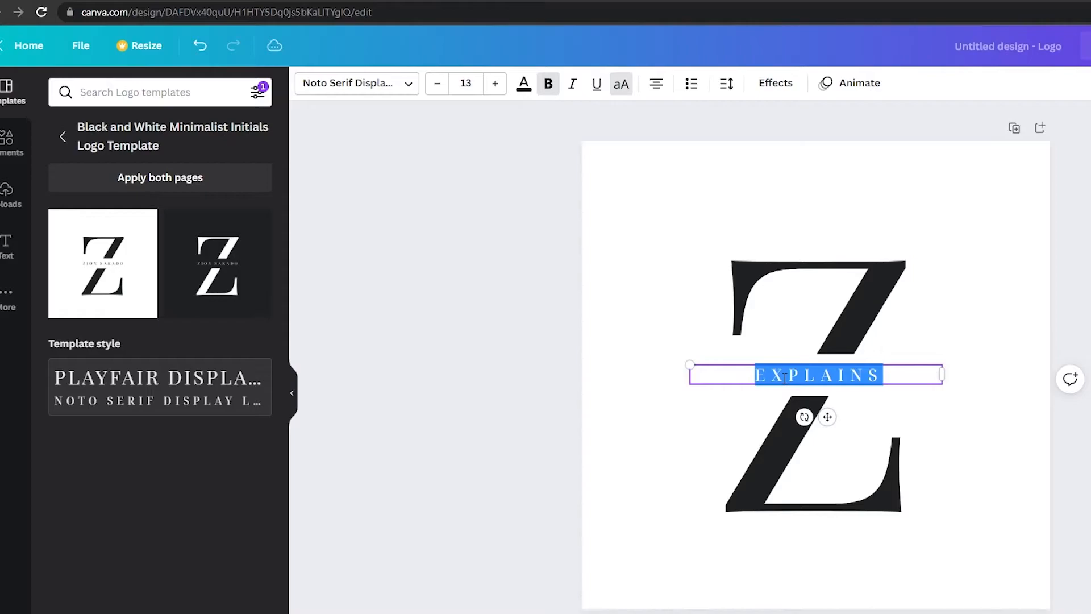
click(363, 85)
scroll(174, 458, down, 4)
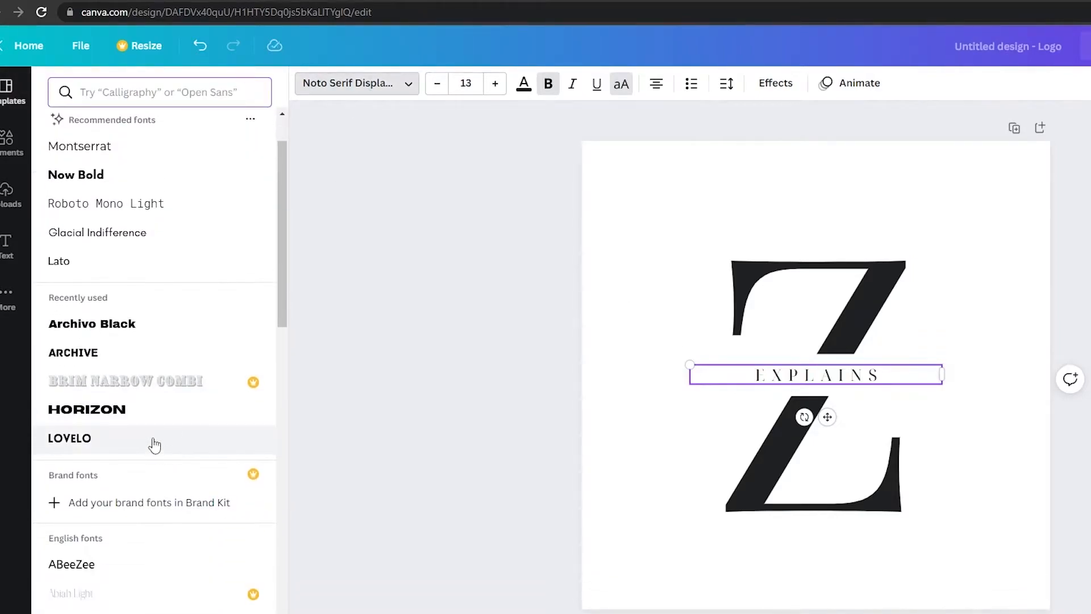
scroll(146, 449, down, 3)
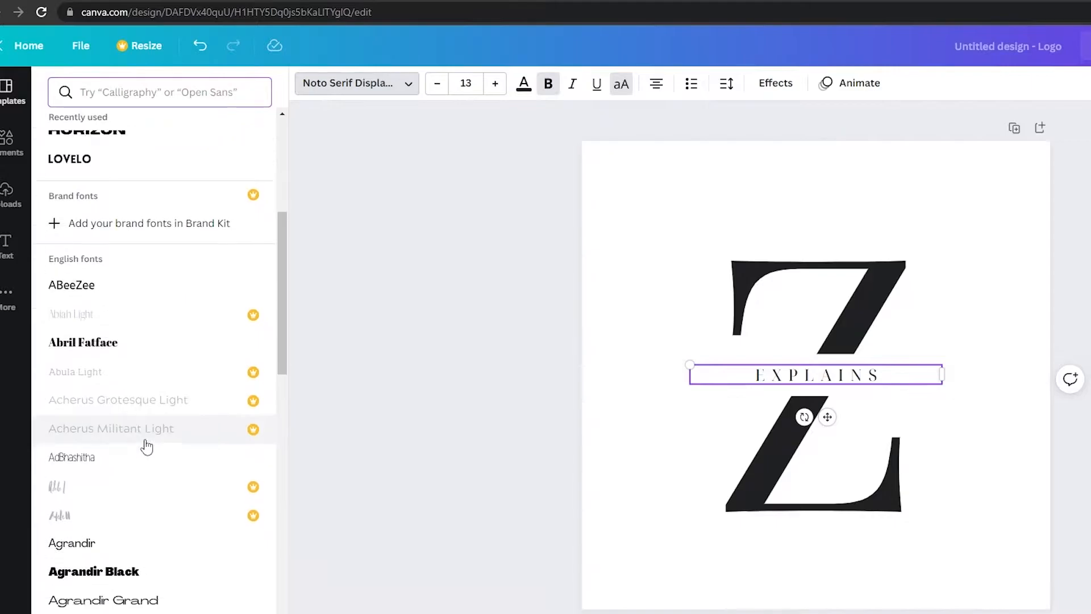
click(141, 348)
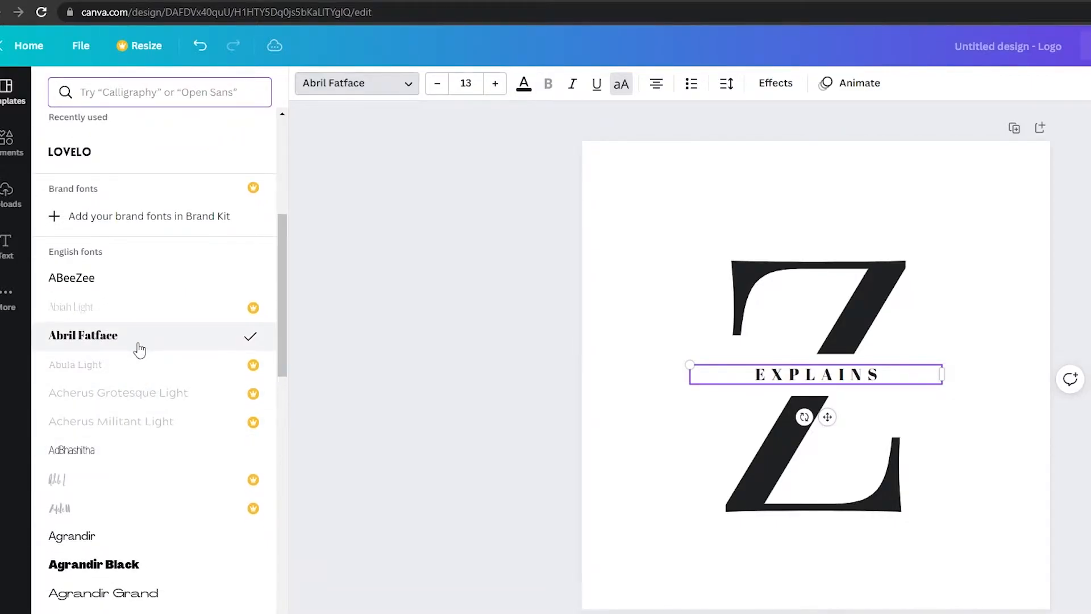
scroll(159, 506, down, 10)
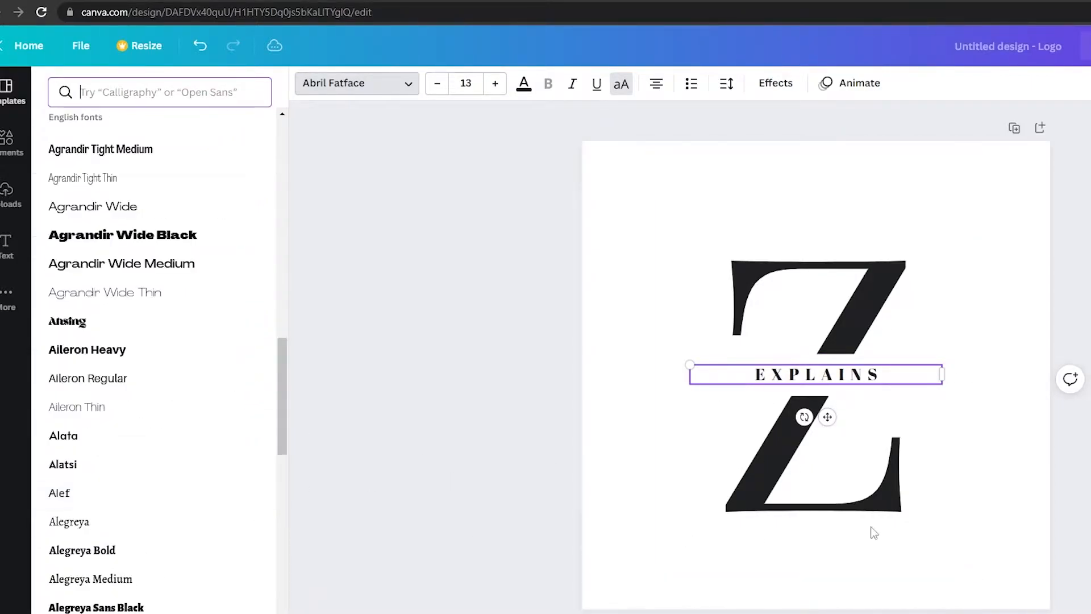
click(827, 465)
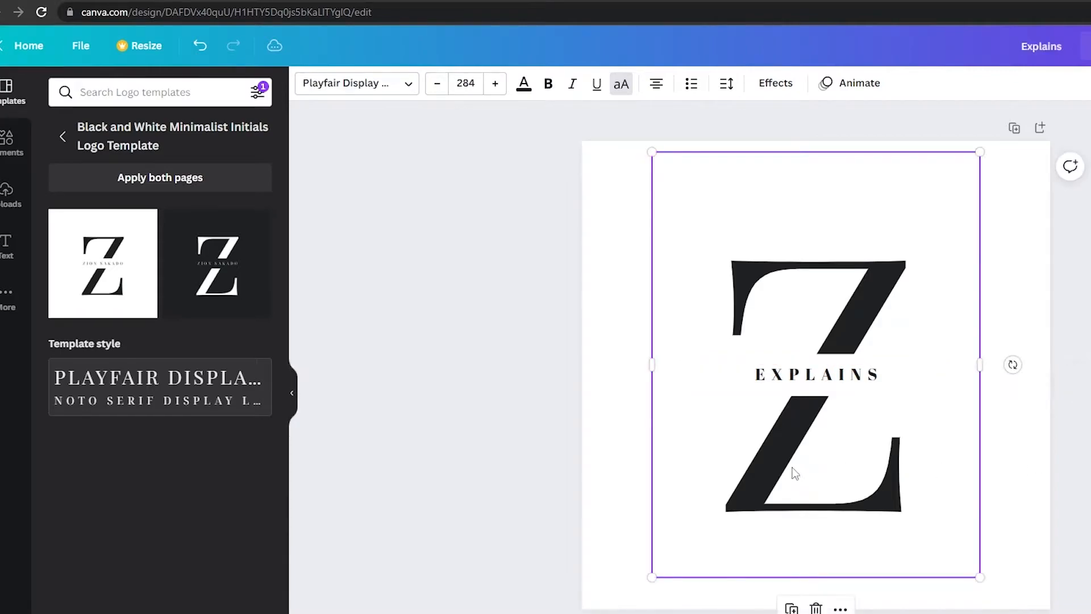
click(793, 467)
click(991, 600)
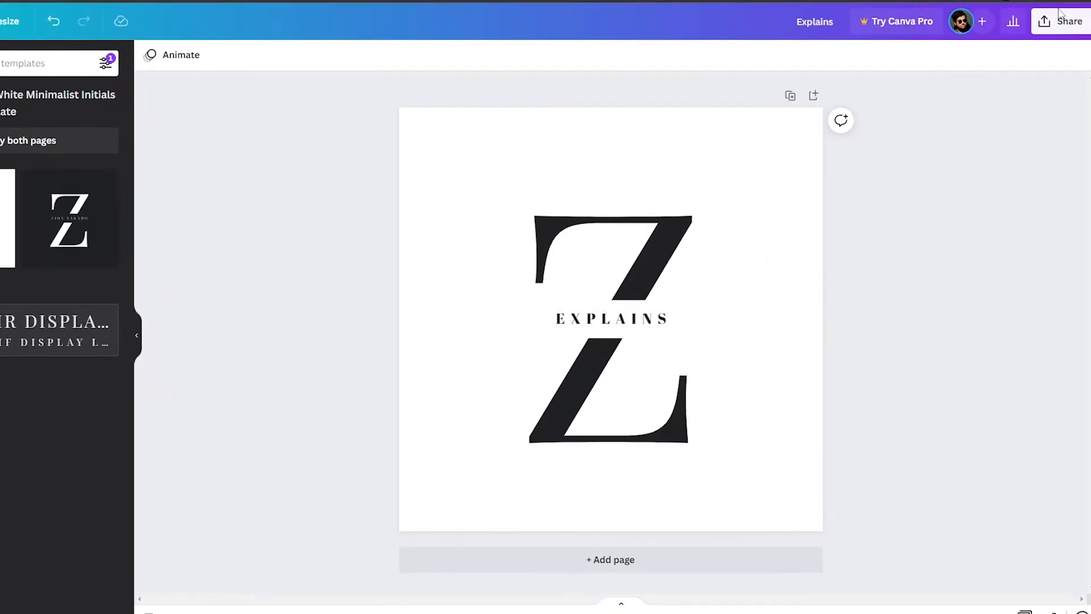
Download the finished logo design from Canva.
click(1058, 26)
click(872, 341)
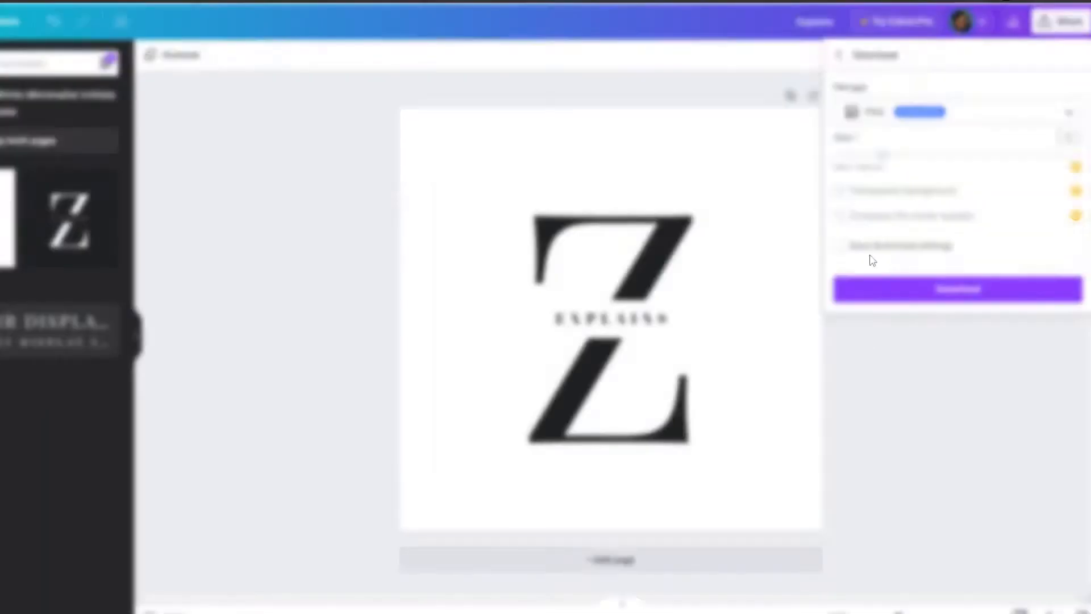
click(954, 291)
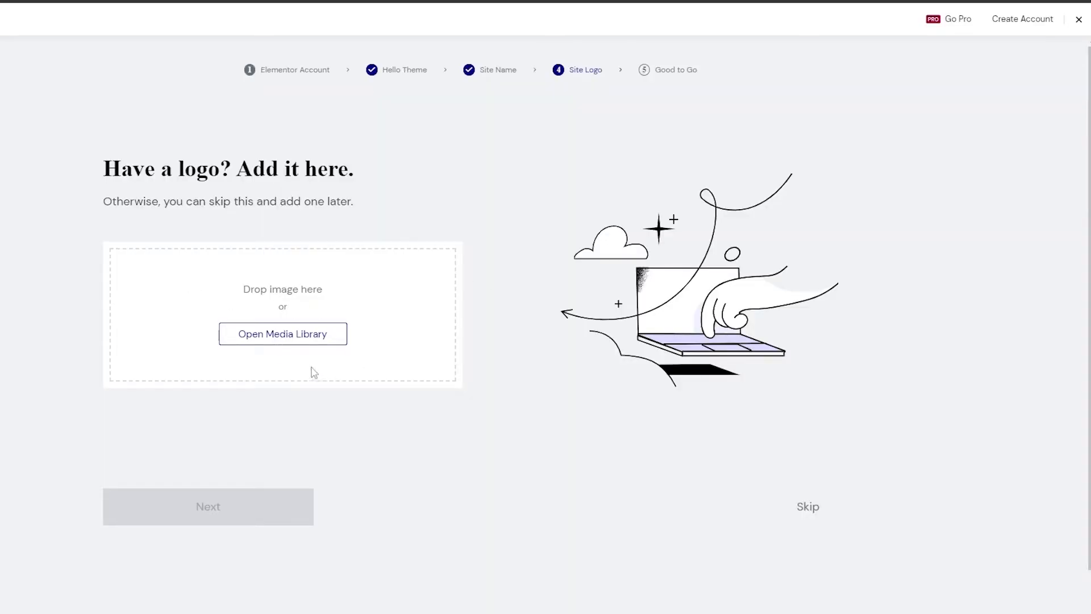
Back in the Elementor setup, add eXPLAINS-removebg-preview.png from the media library as the site logo and continue.
click(297, 340)
click(471, 316)
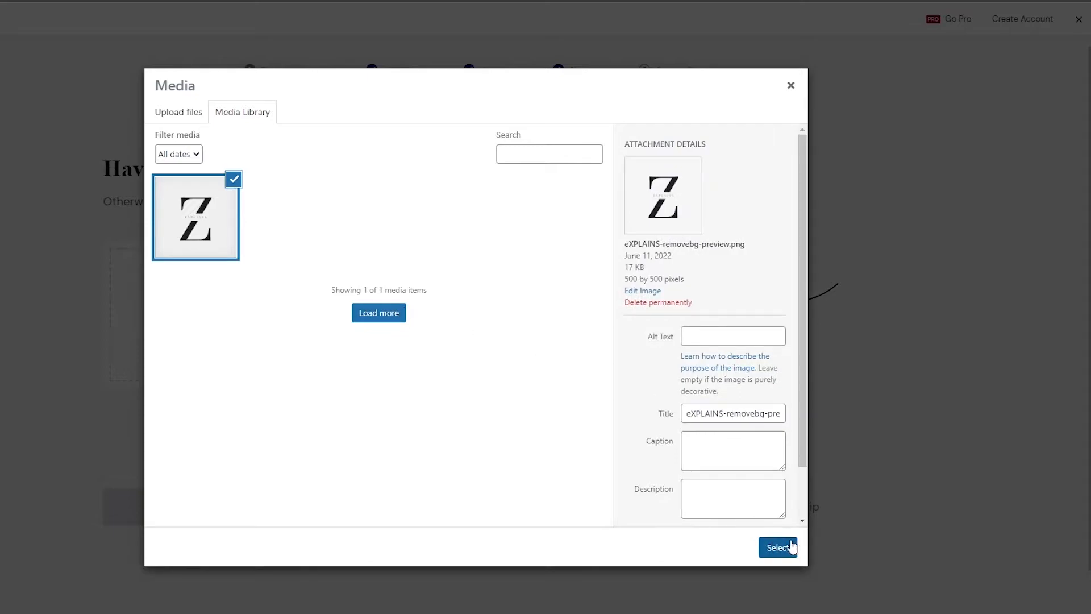
click(777, 549)
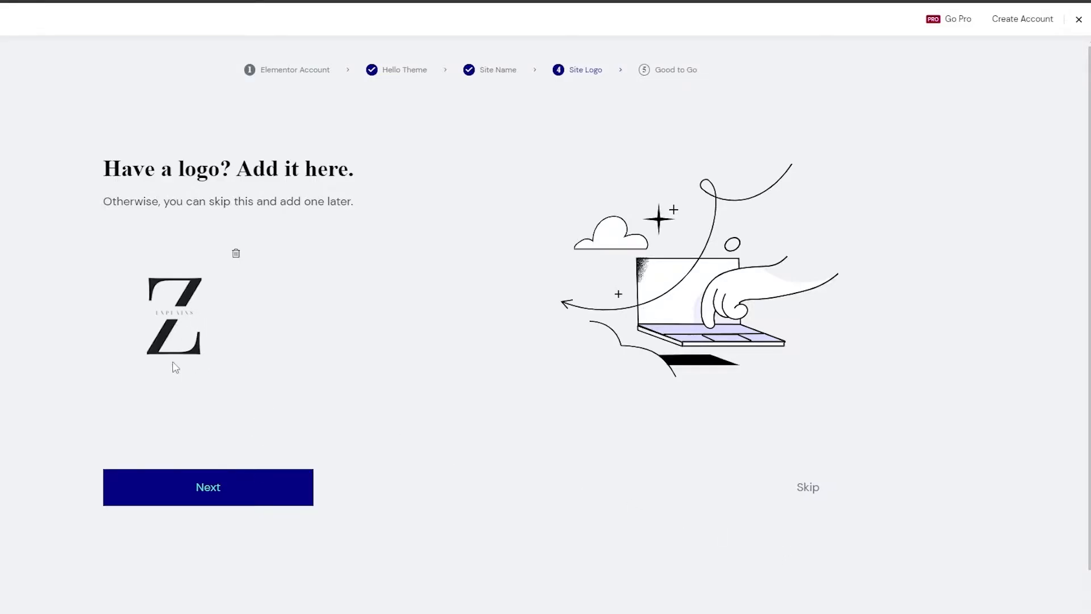
click(208, 498)
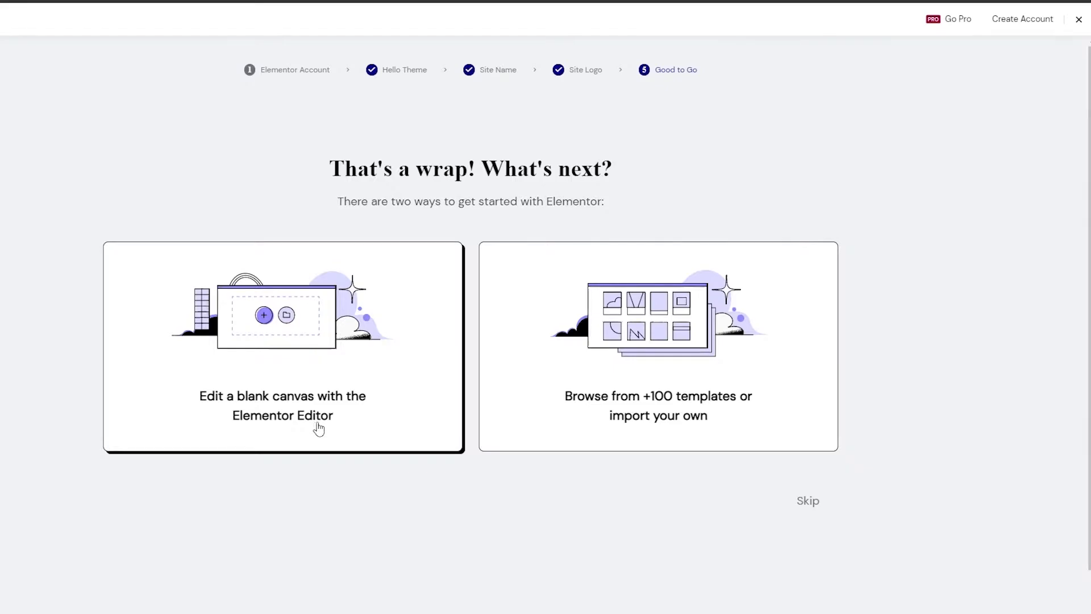
Choose to start from ready-made templates and look through the available kits in the Kit Library.
click(682, 395)
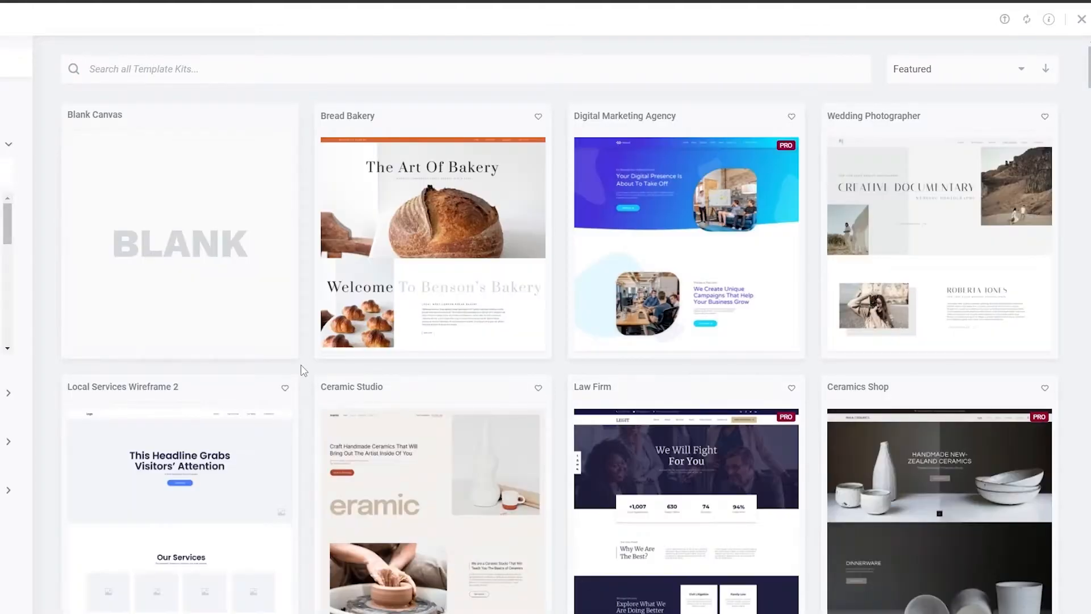
scroll(314, 372, down, 5)
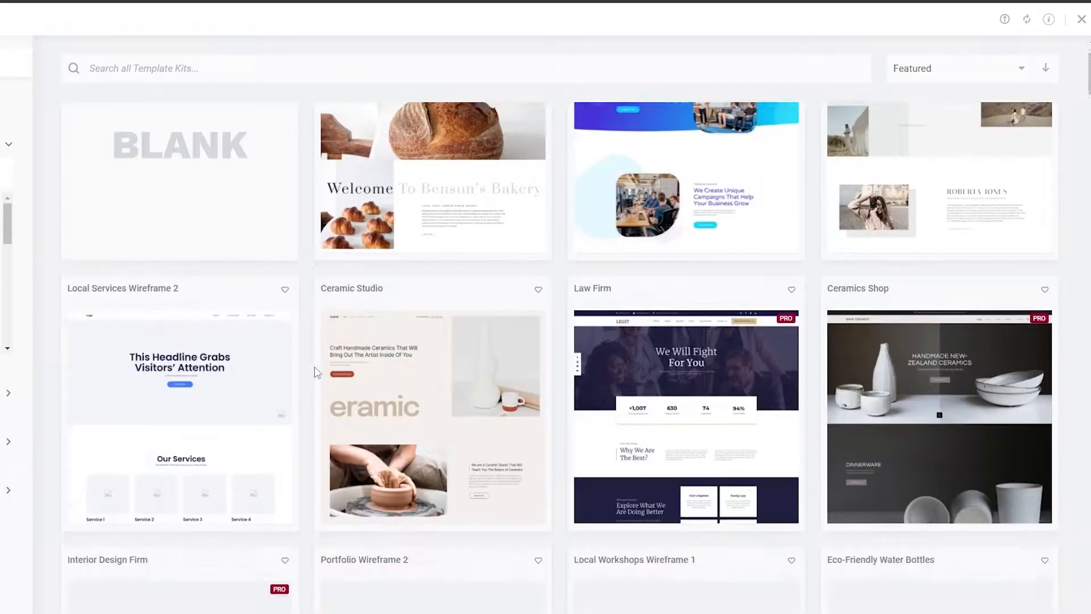
scroll(316, 372, up, 5)
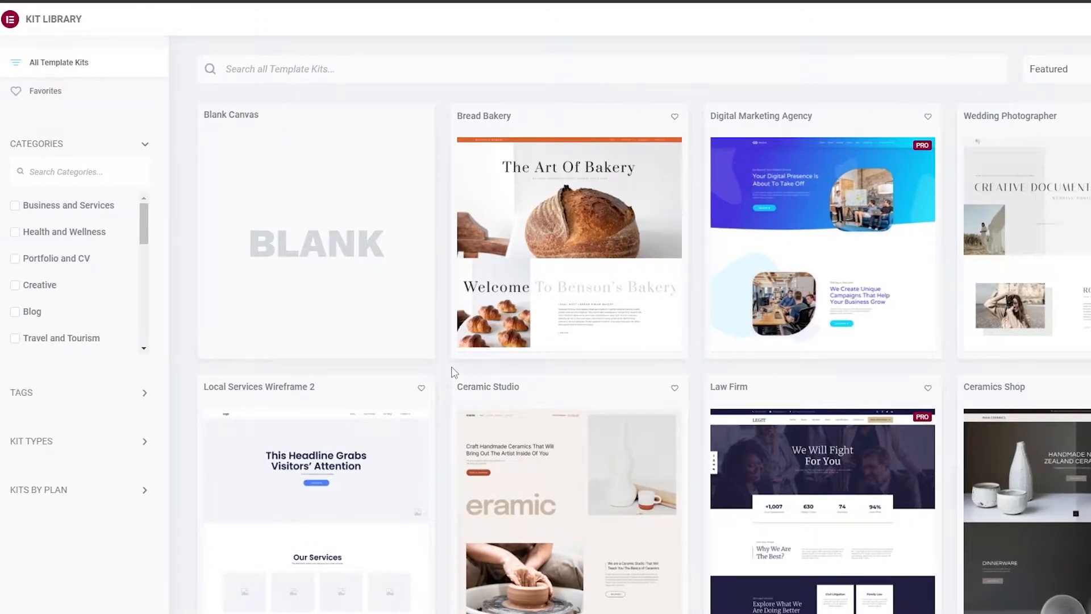
scroll(318, 372, down, 3)
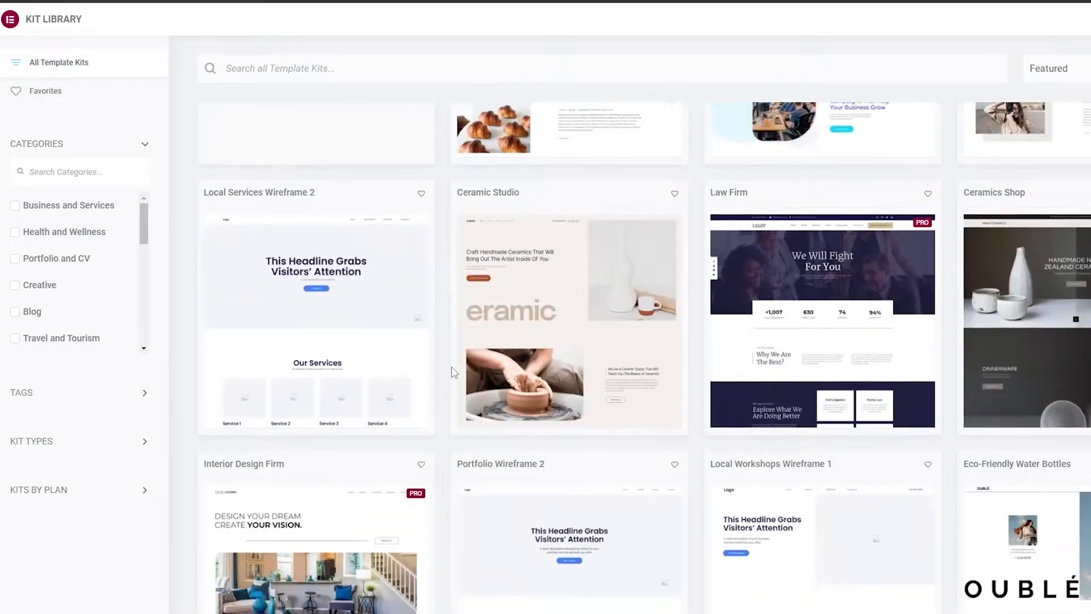
scroll(455, 372, down, 6)
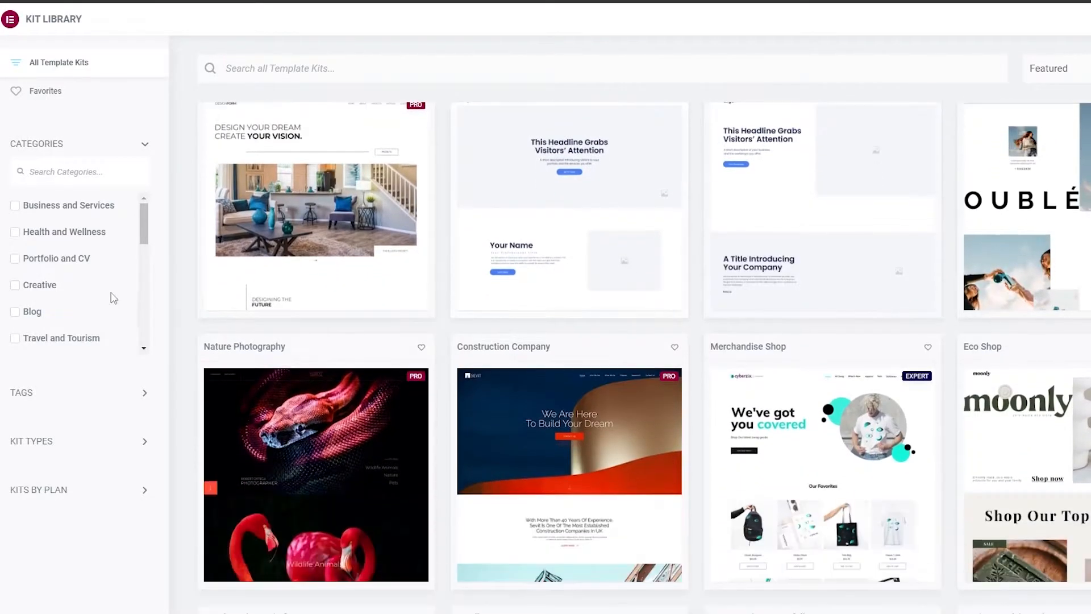
Filter the template kits by plan so that only Free kits are listed.
scroll(111, 306, down, 3)
click(146, 498)
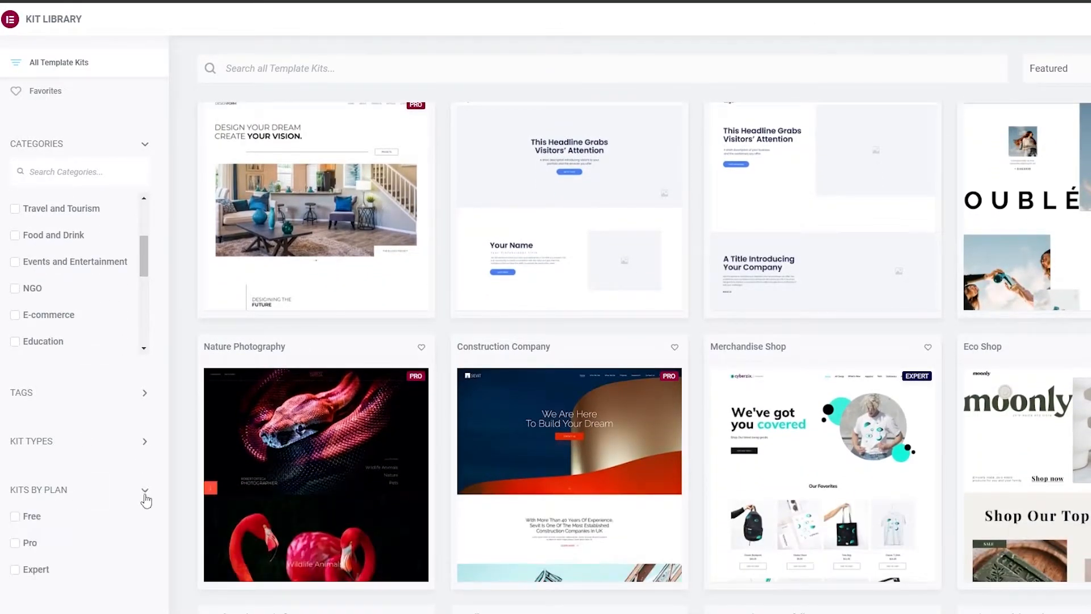
click(26, 516)
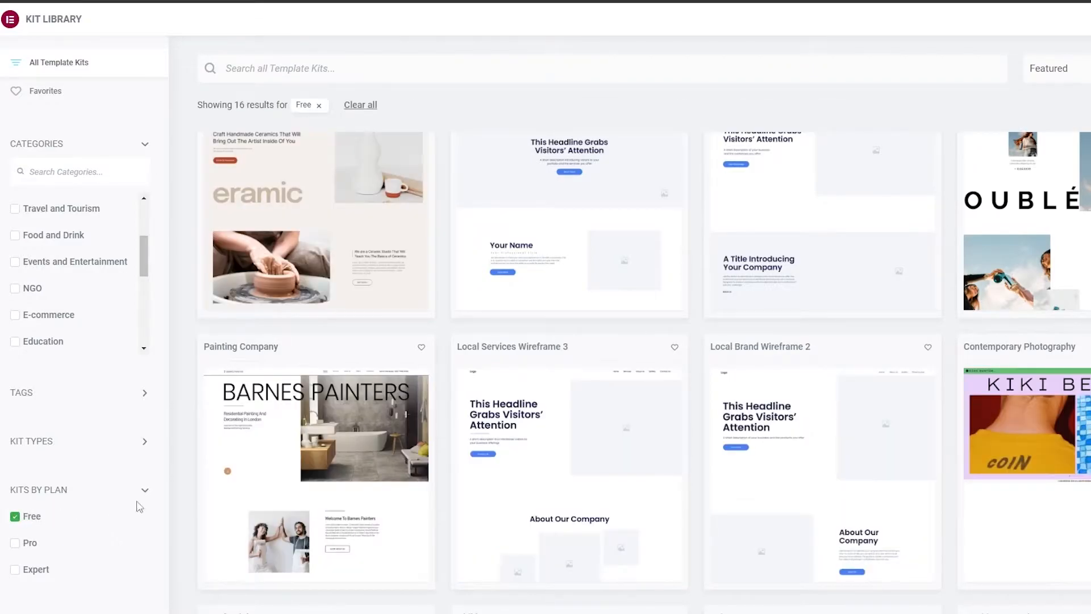
Look through the free template kits and compare their previews to choose a layout for the site.
scroll(214, 514, up, 5)
scroll(696, 312, up, 1)
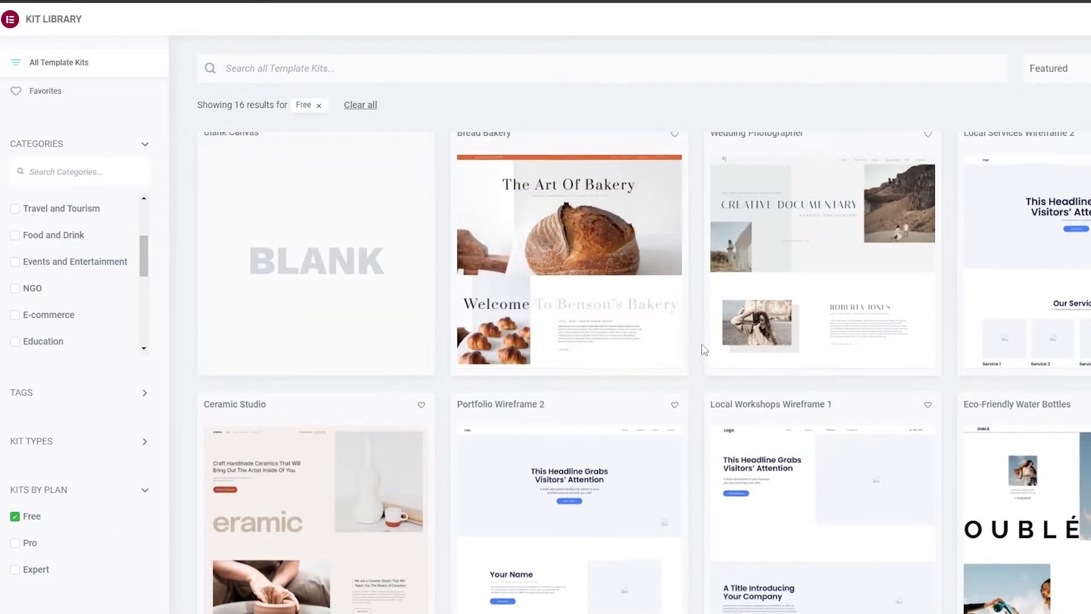
scroll(705, 332, down, 8)
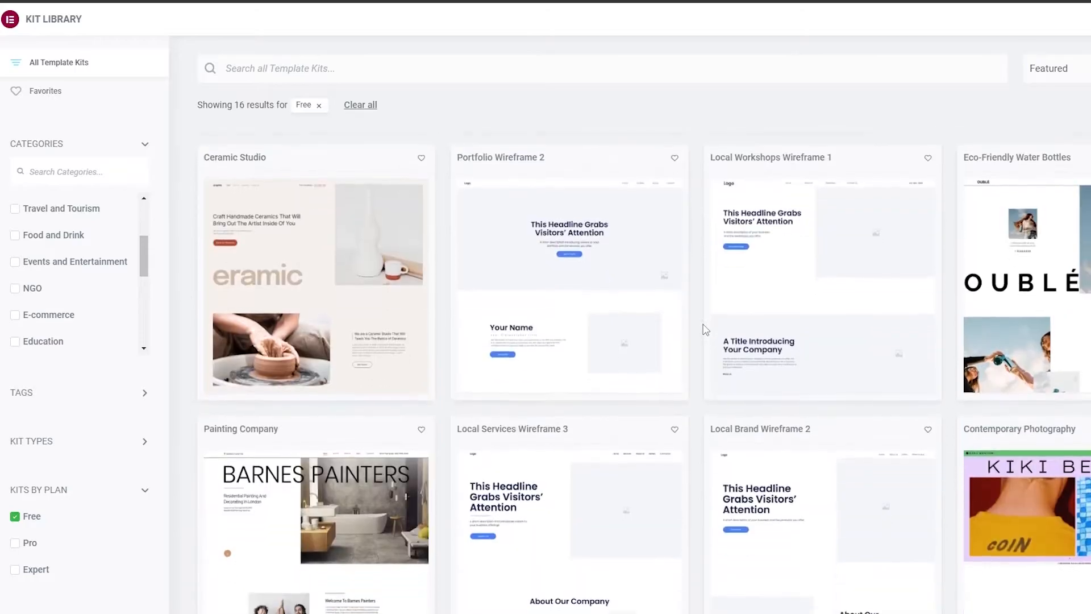
scroll(704, 333, down, 1)
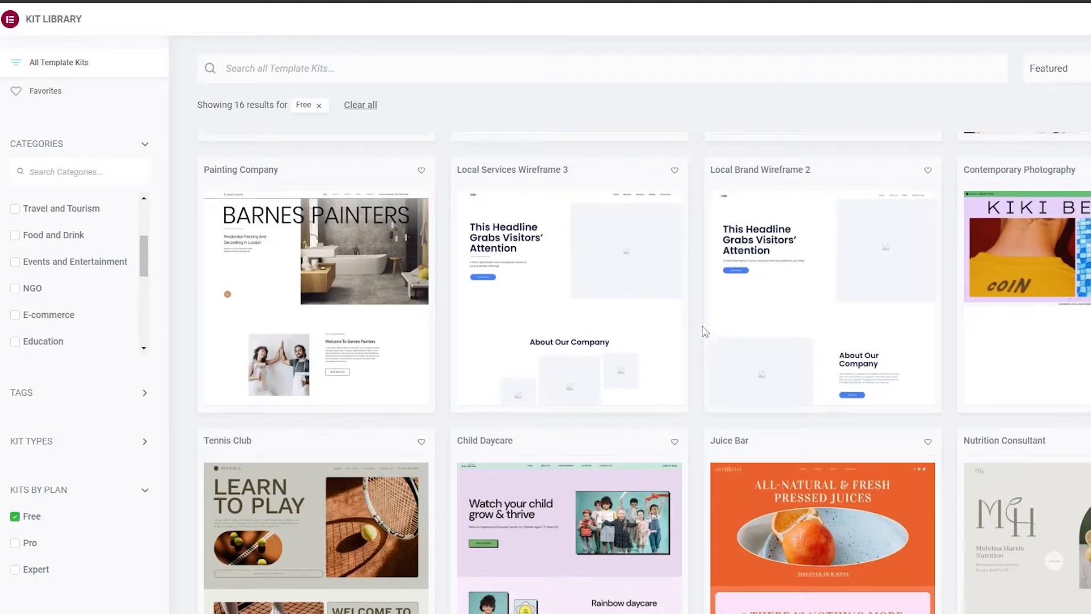
scroll(703, 328, down, 5)
scroll(702, 325, up, 10)
scroll(702, 327, up, 3)
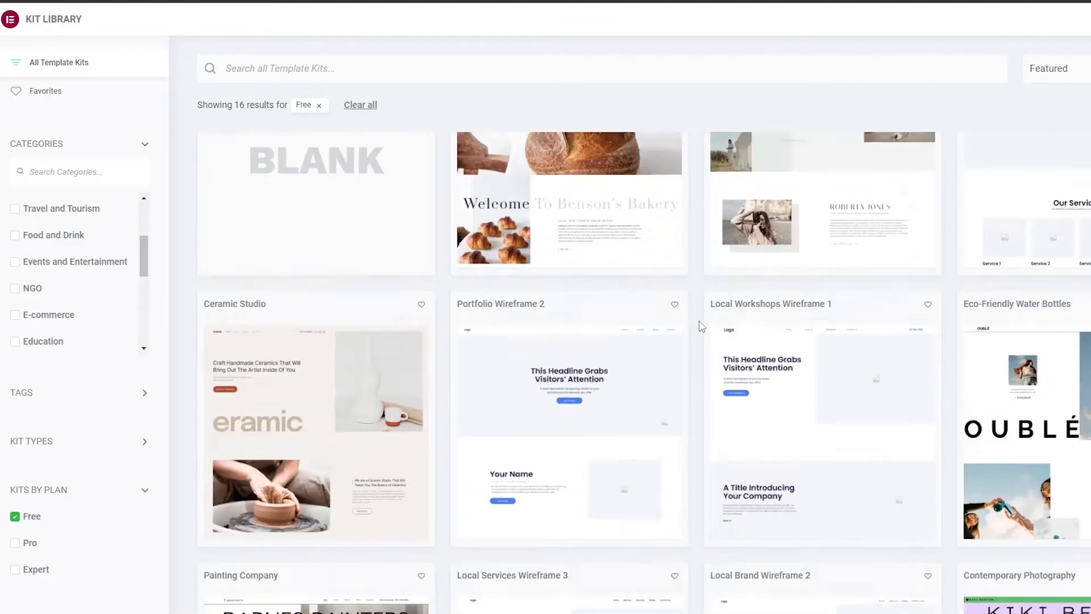
scroll(701, 326, down, 2)
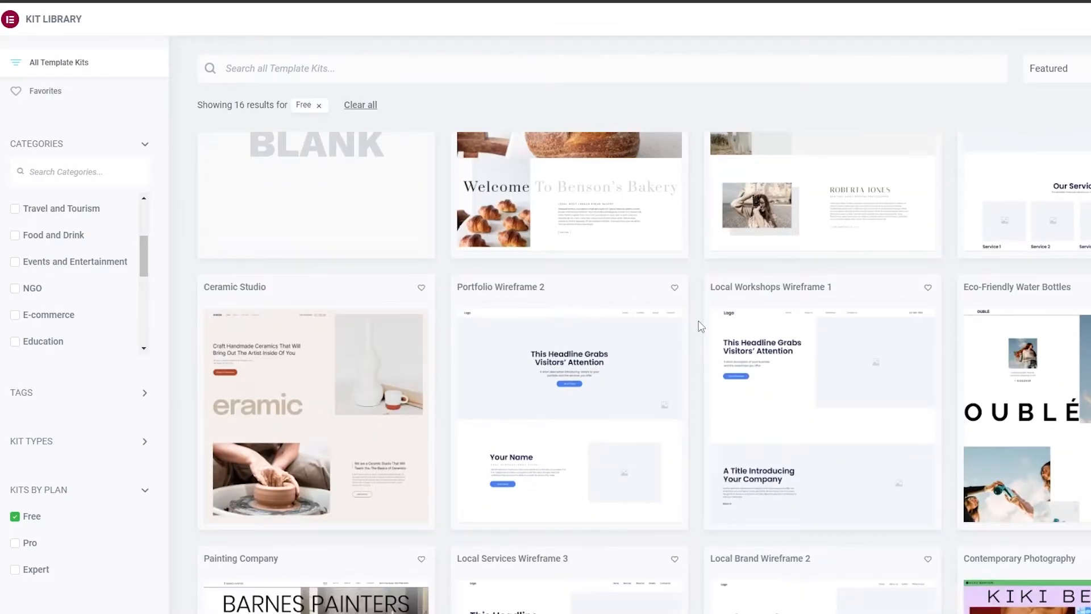
scroll(705, 321, up, 1)
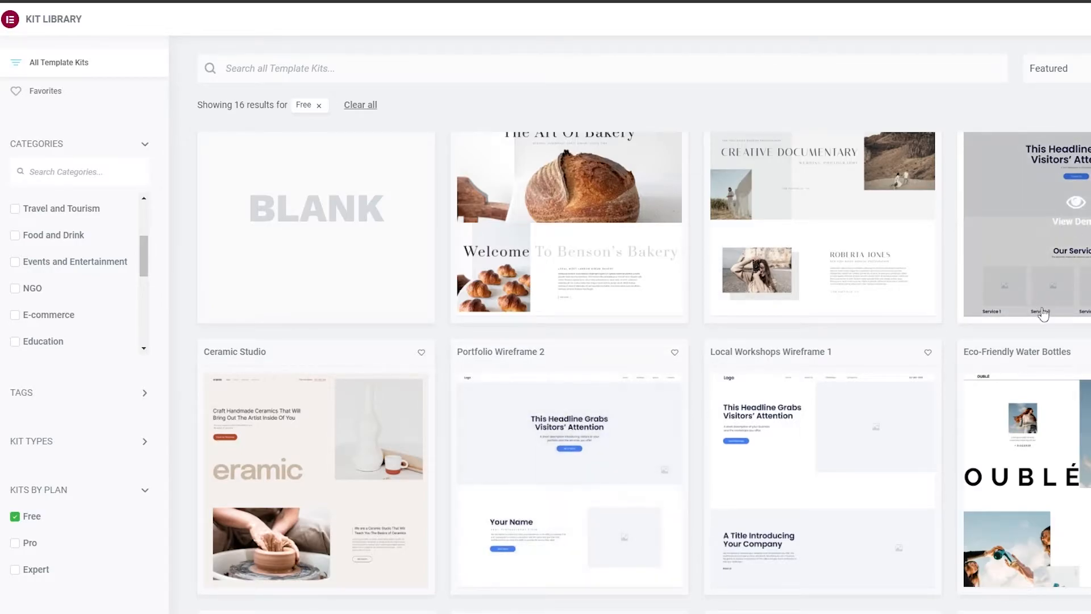
scroll(1045, 312, up, 1)
scroll(1035, 305, down, 2)
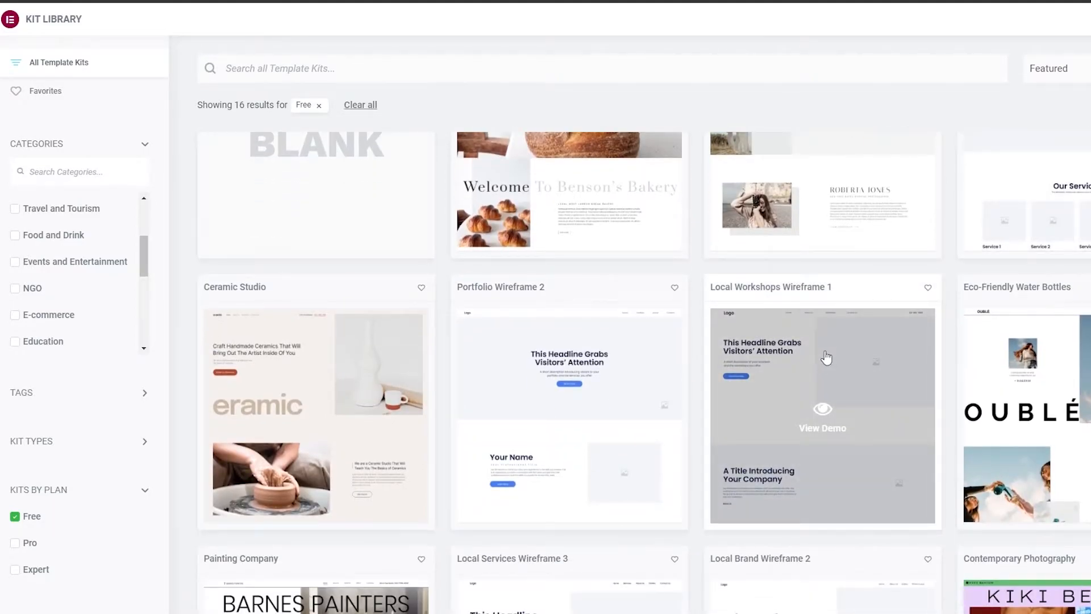
scroll(826, 357, down, 3)
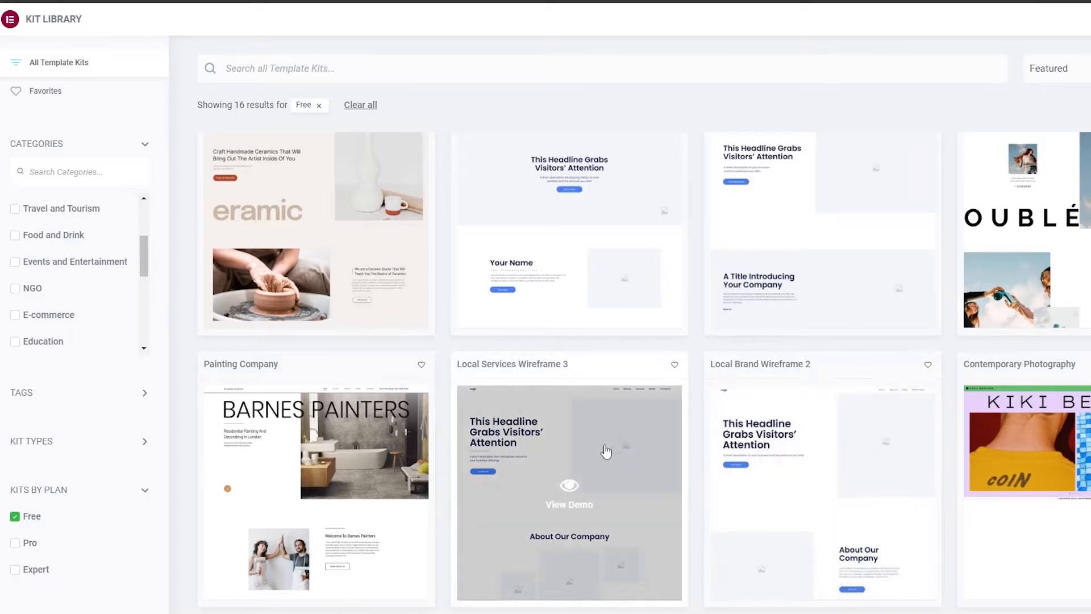
scroll(580, 483, down, 1)
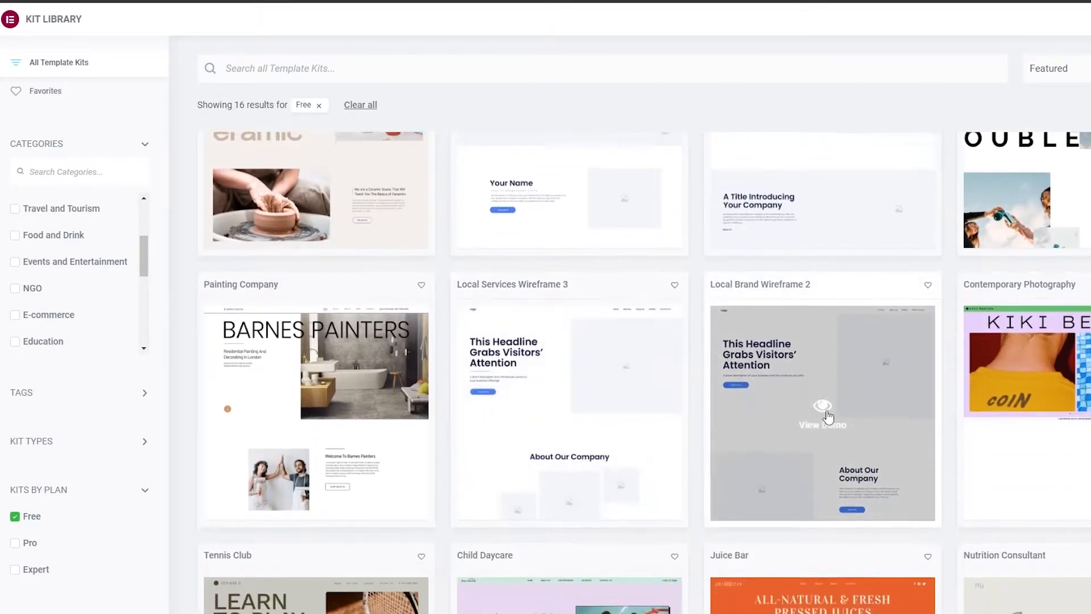
scroll(827, 416, down, 1)
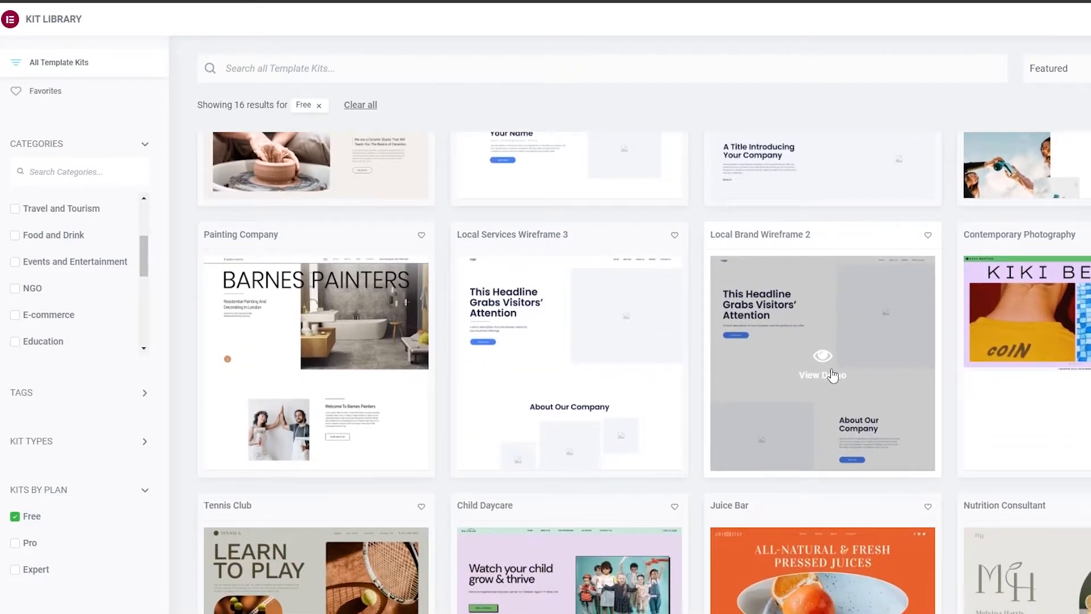
scroll(832, 375, up, 5)
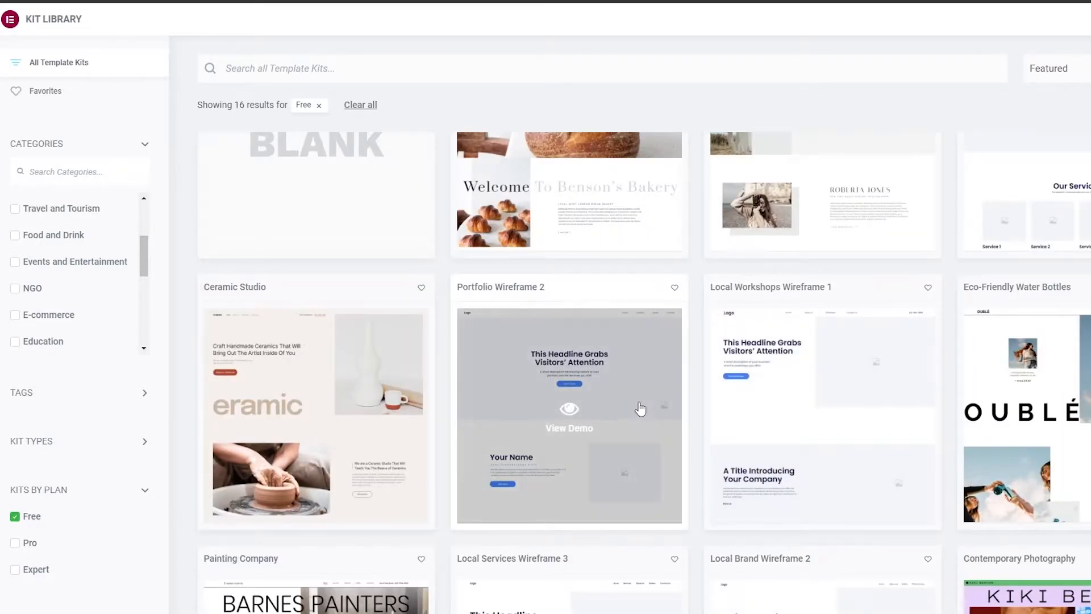
Open the demo of the Local Services Wireframe 2 kit and review its homepage sections, including Our Services and Why Choose Us.
click(640, 409)
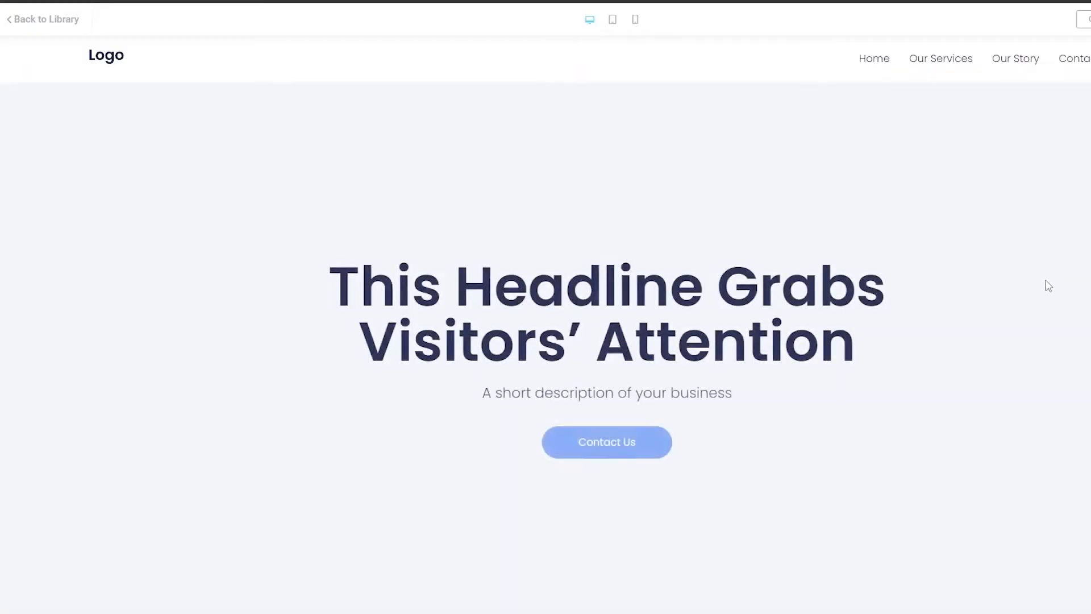
scroll(1047, 279, down, 5)
scroll(964, 300, down, 10)
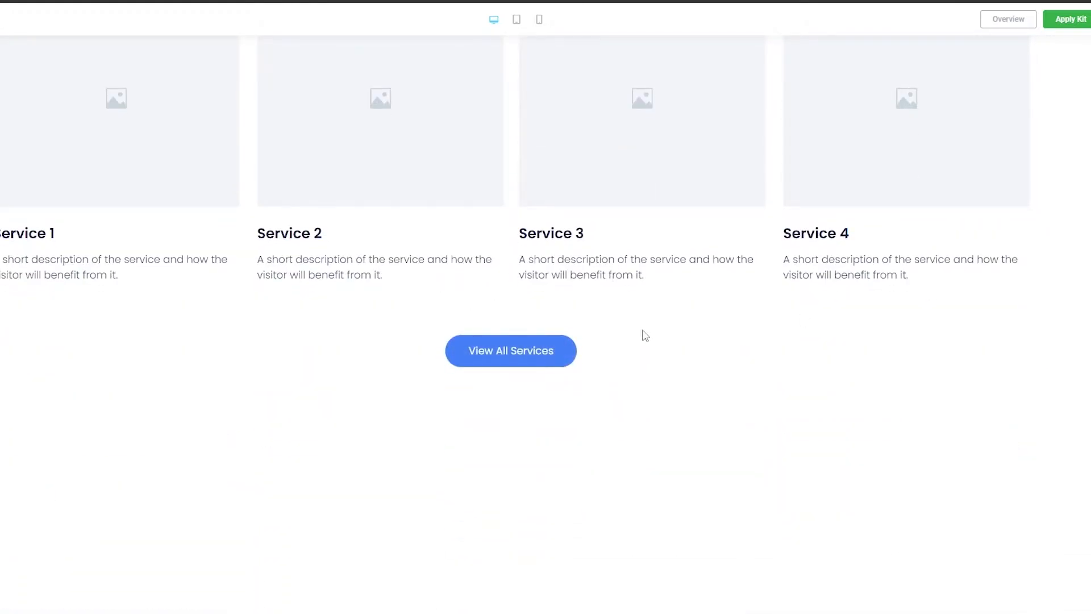
scroll(645, 335, down, 8)
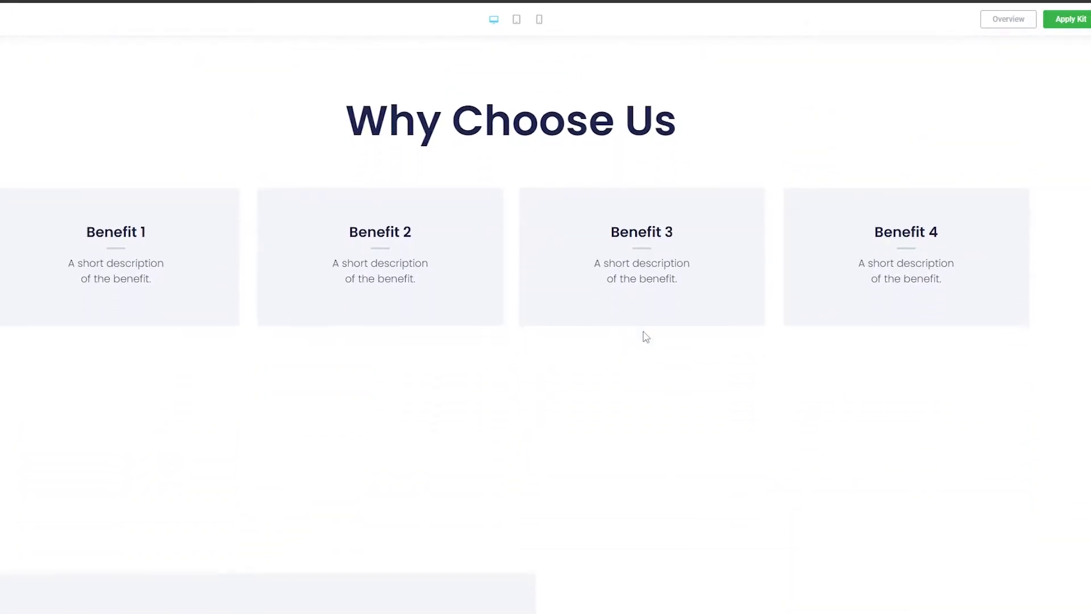
scroll(474, 349, up, 1)
scroll(371, 299, up, 15)
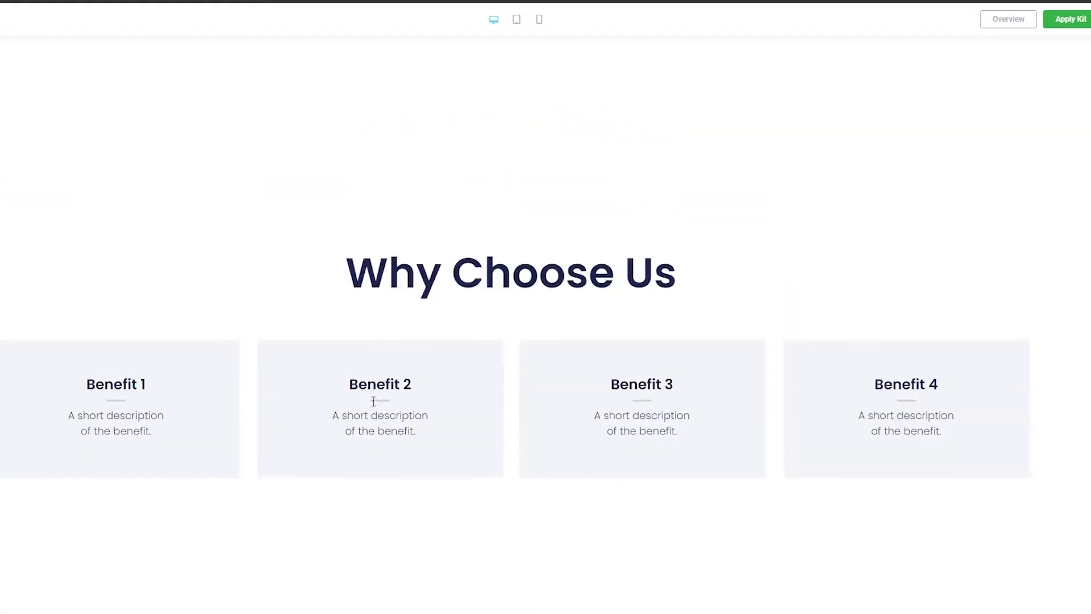
scroll(394, 399, up, 5)
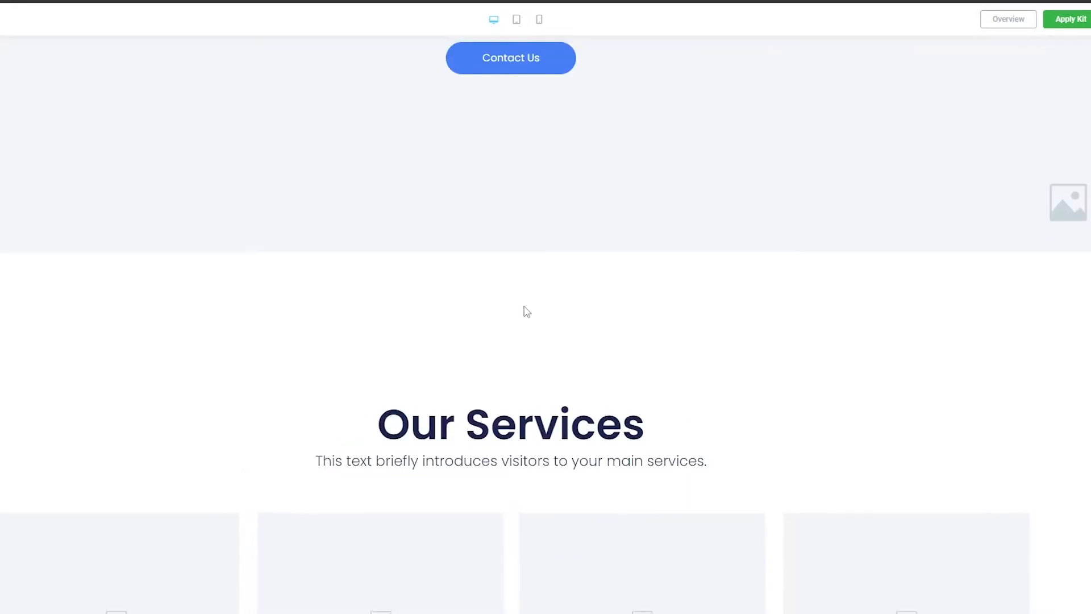
Start applying the previewed kit and connect the site to the Template Library with the signed-in account.
click(1065, 24)
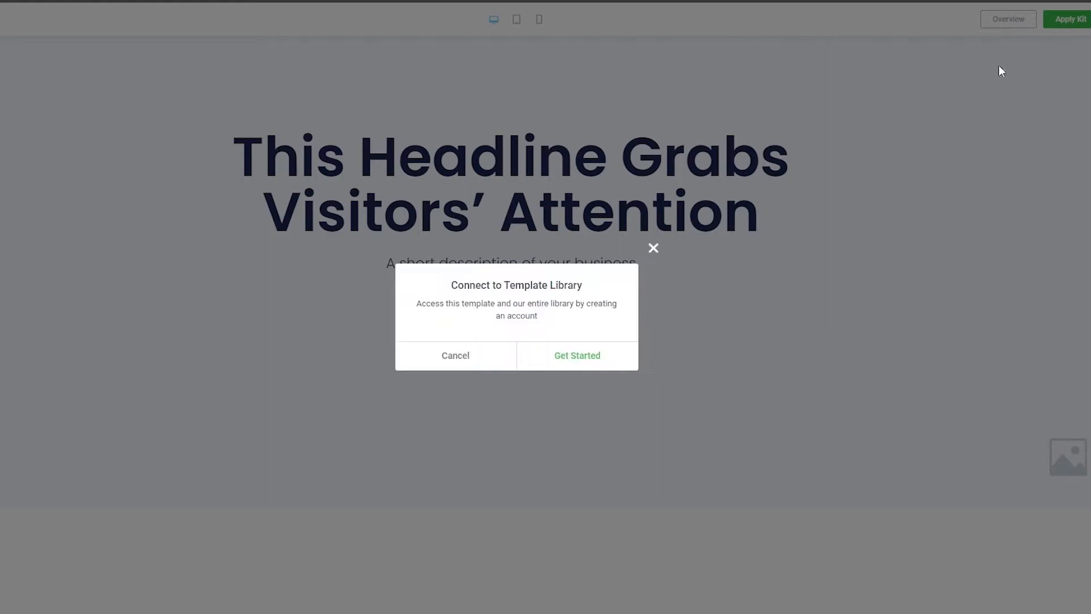
click(576, 362)
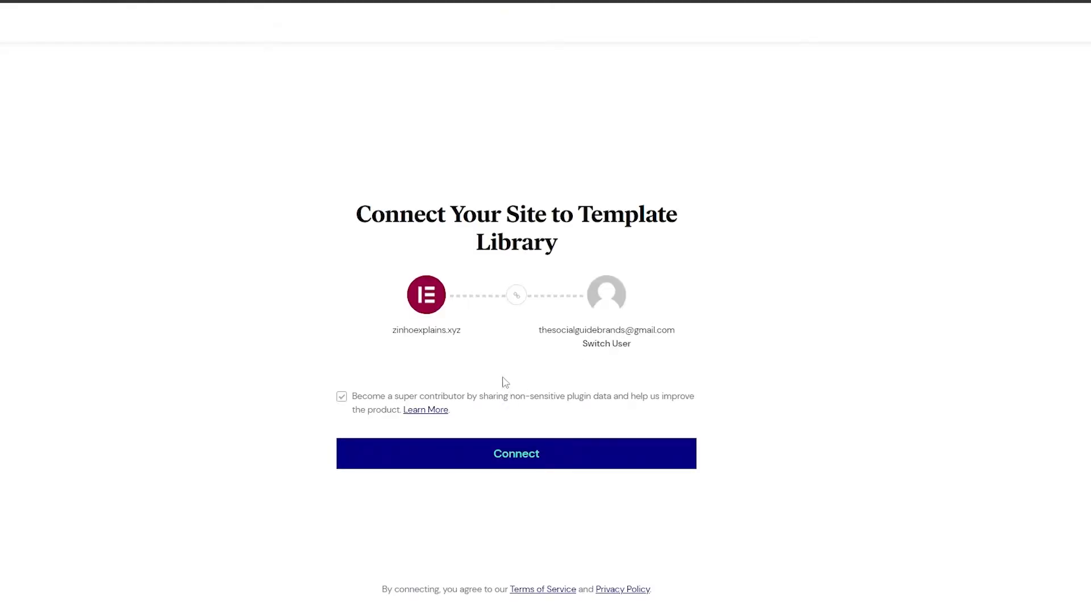
click(511, 454)
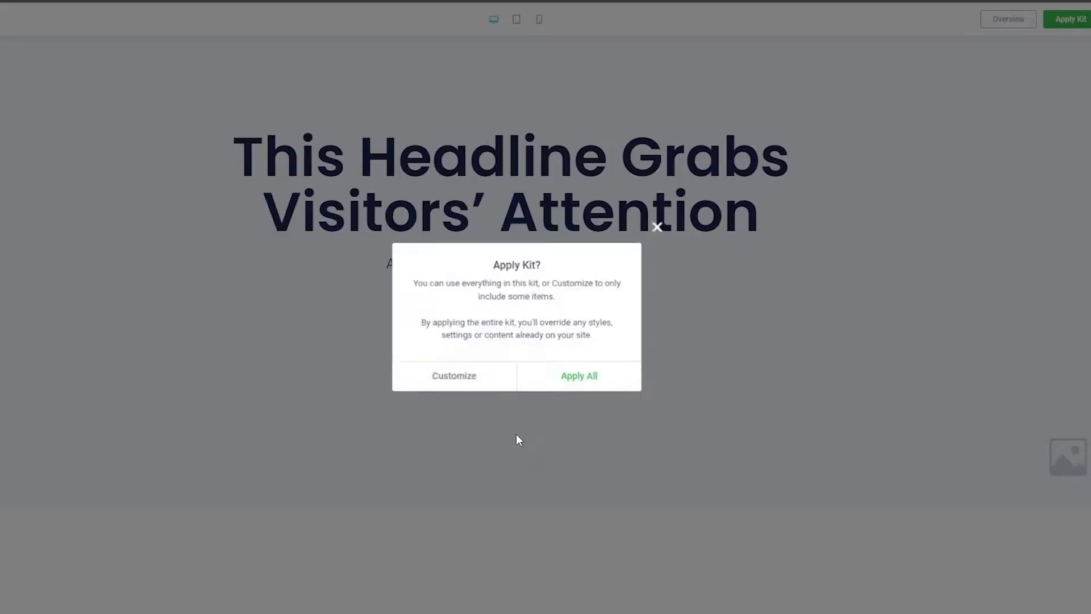
Apply the entire kit with unfiltered file uploads enabled, and check the imported pages and navigation menu items.
click(565, 378)
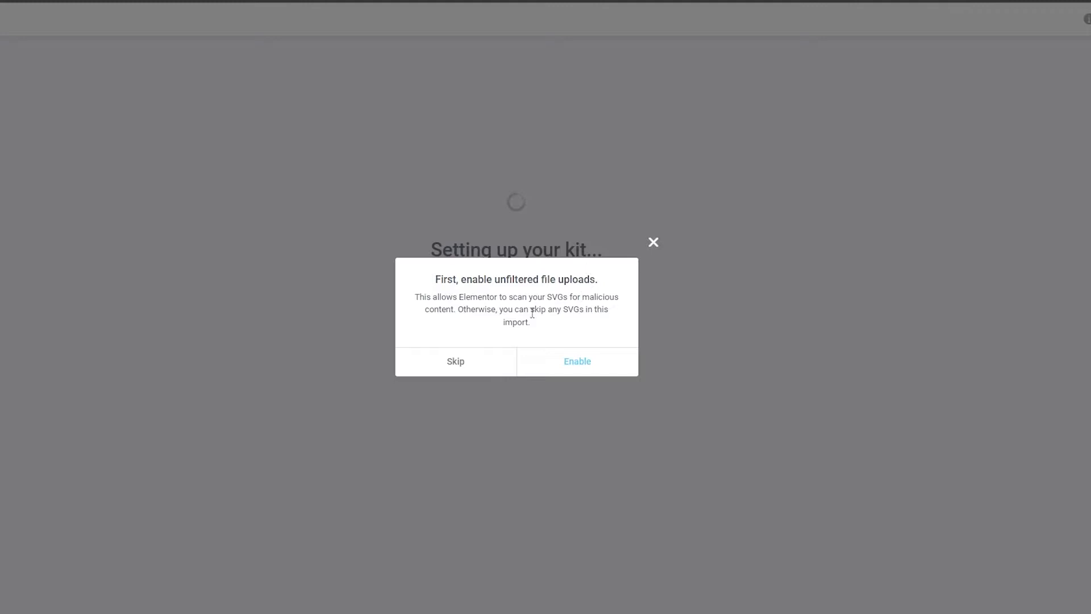
click(582, 363)
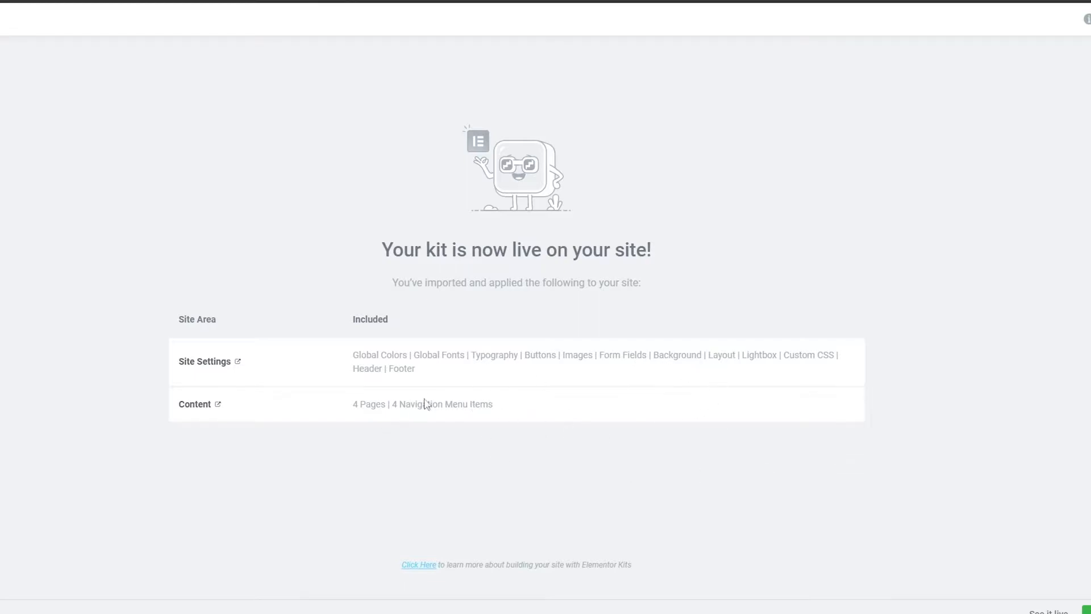
drag(353, 406, 481, 408)
click(513, 442)
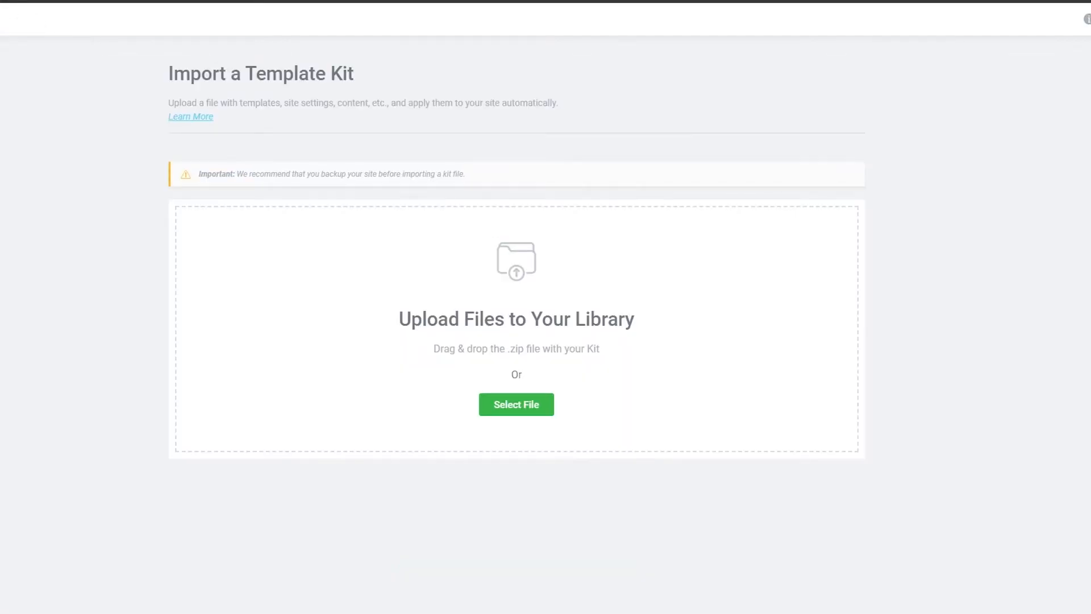
Leave the kit import page via an earlier WordPress page, and examine the live homepage from its header down through its sections.
right_click(1, 1)
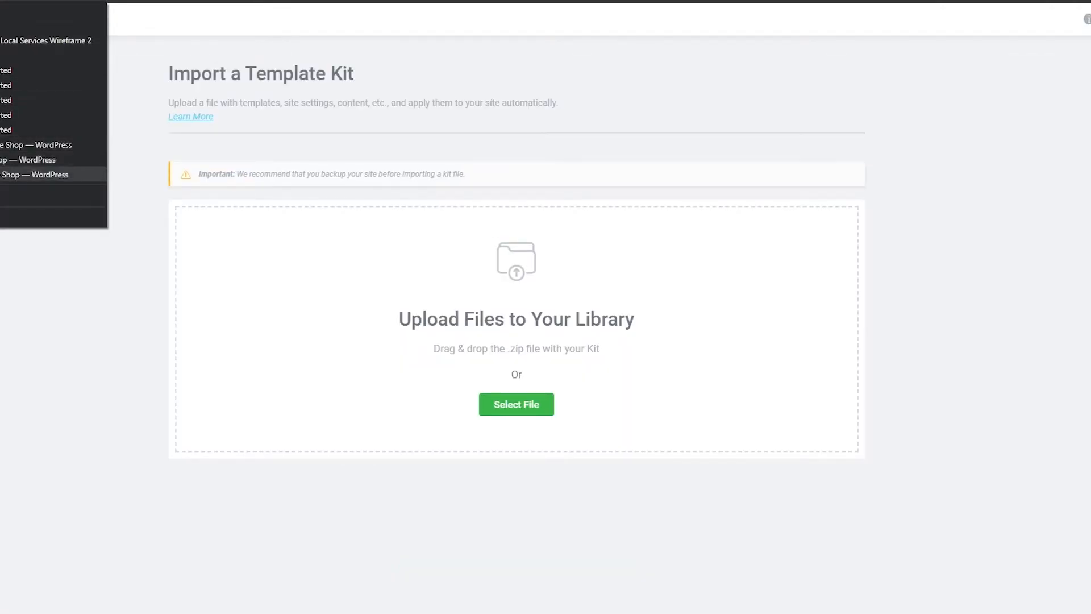
click(17, 175)
scroll(291, 255, down, 2)
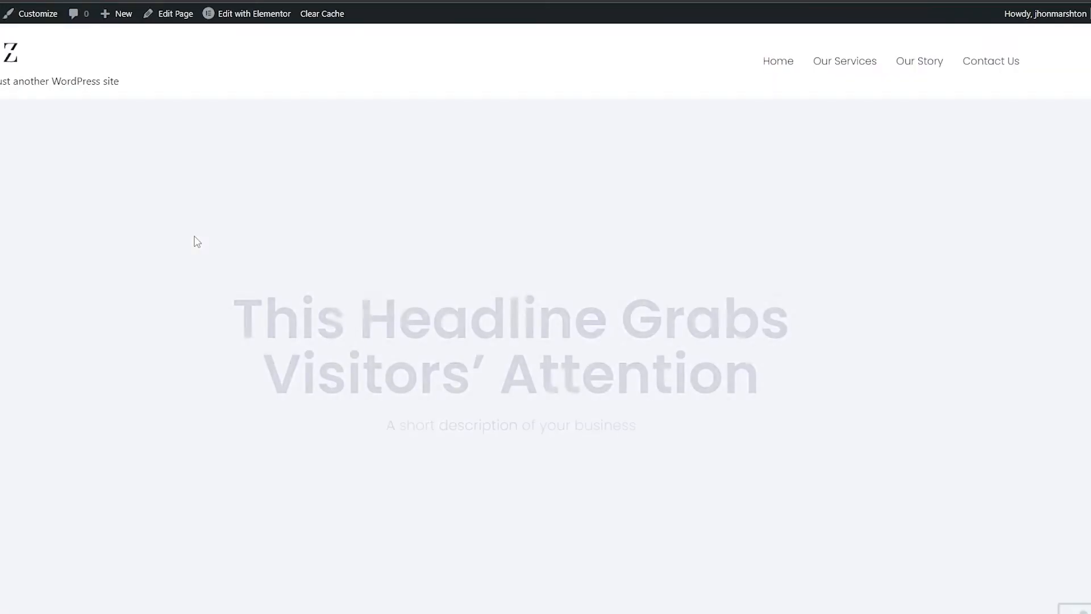
scroll(524, 229, down, 9)
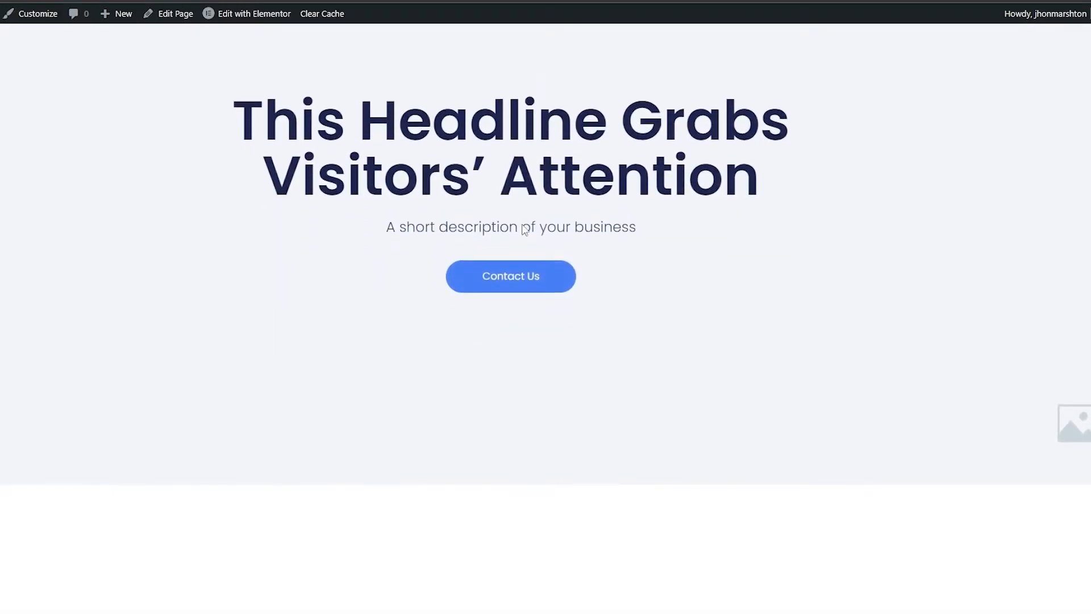
scroll(521, 224, down, 10)
scroll(499, 239, up, 18)
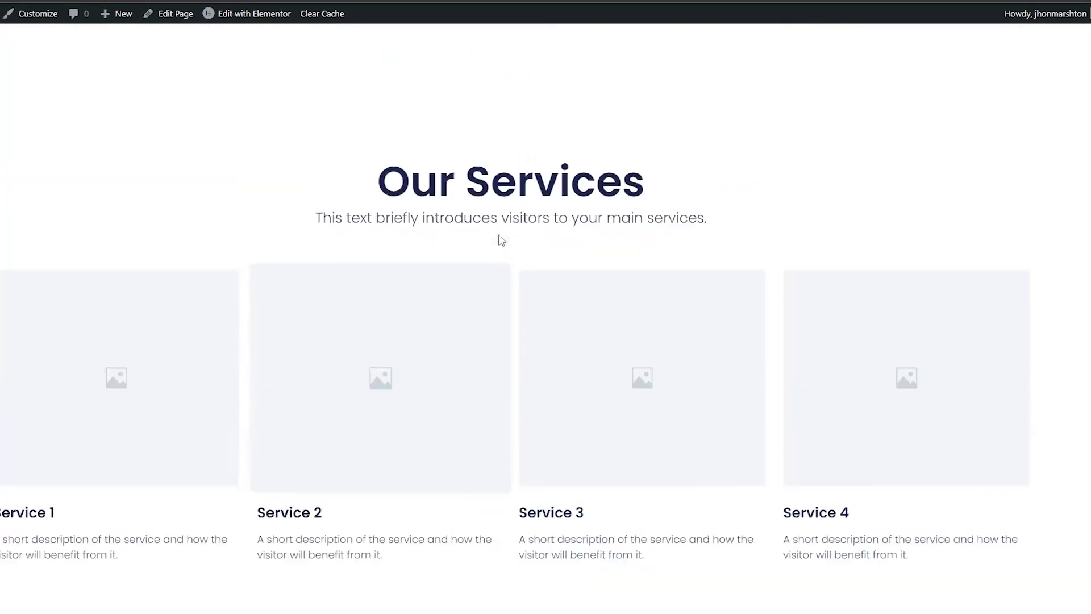
scroll(431, 256, down, 10)
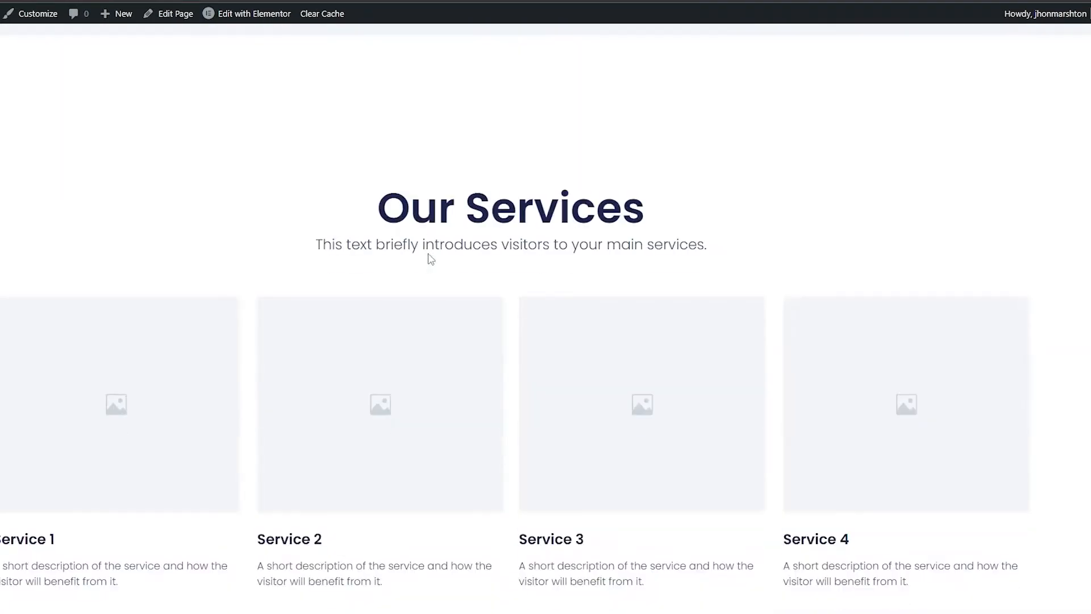
scroll(528, 269, down, 10)
scroll(514, 278, down, 5)
scroll(511, 280, up, 20)
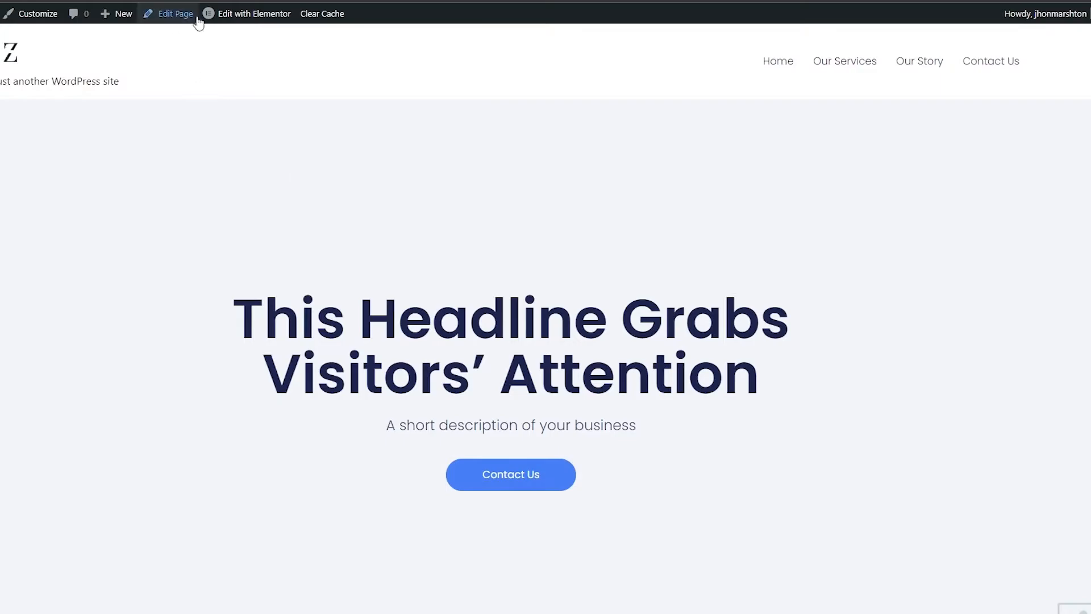
Open the live homepage in the Elementor editor and review its hero and Our Services sections.
mouse_move(221, 20)
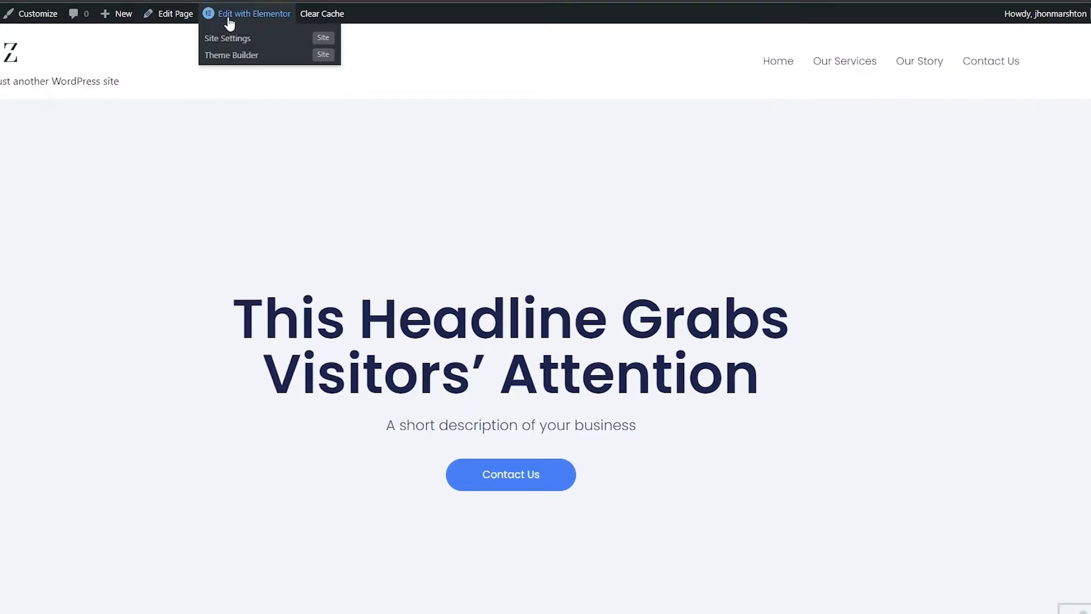
click(229, 22)
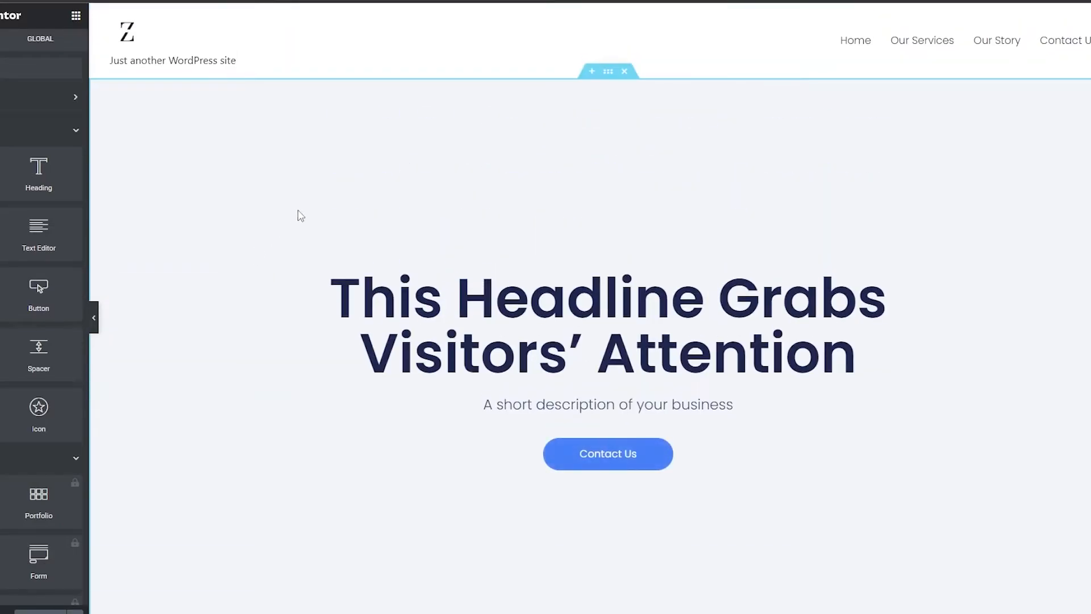
scroll(251, 323, down, 10)
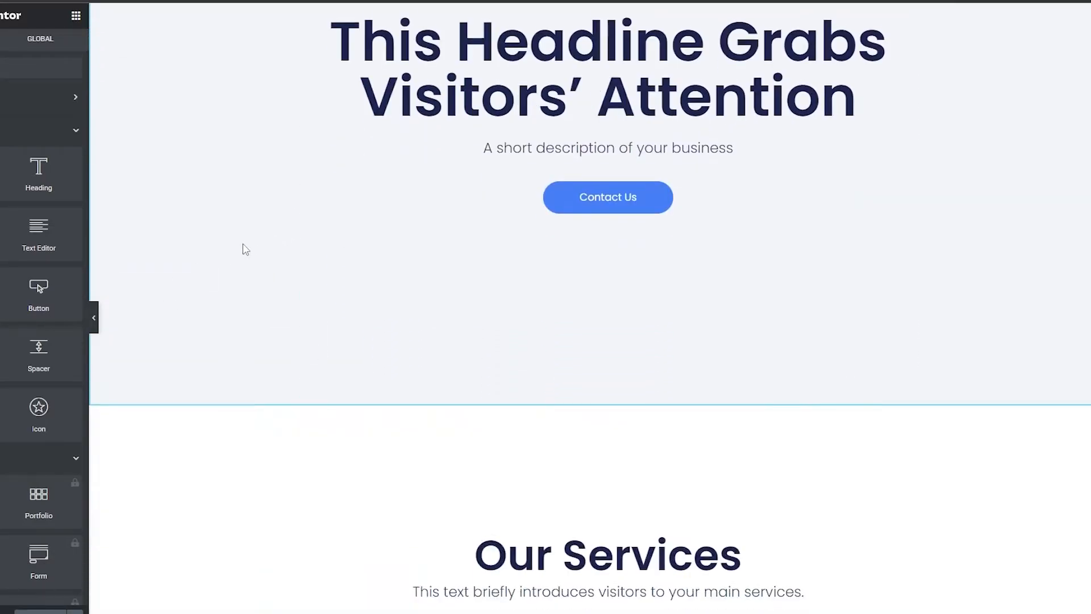
scroll(251, 232, down, 4)
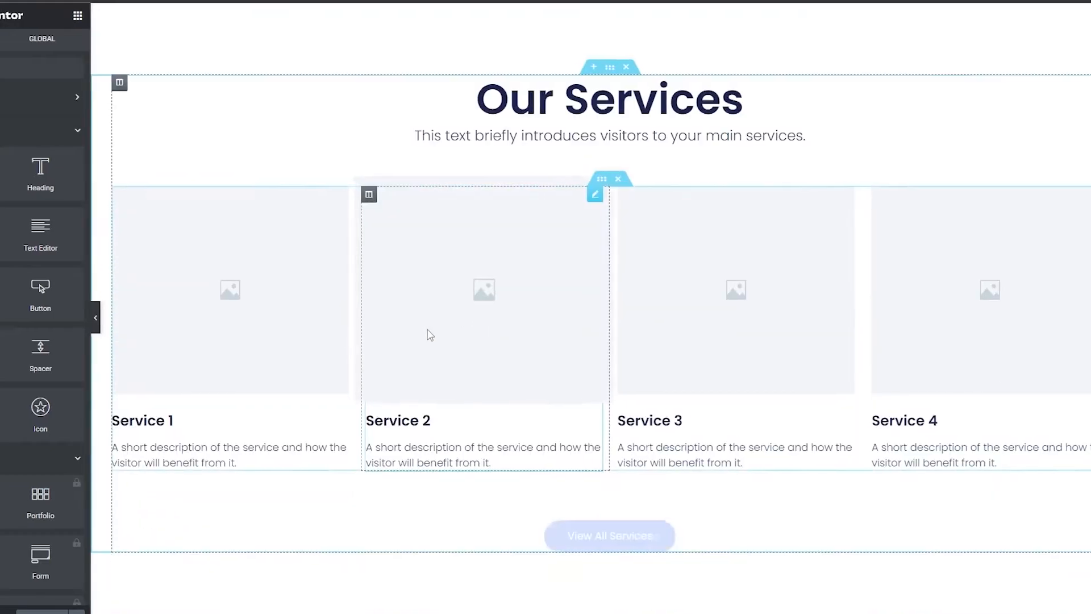
scroll(332, 382, down, 4)
scroll(432, 382, up, 4)
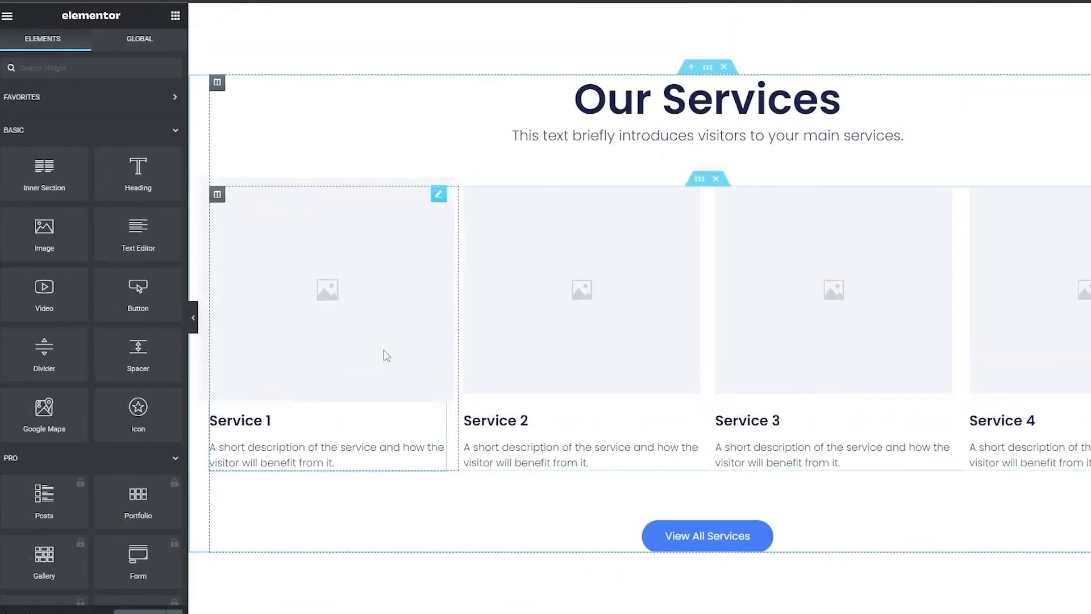
Open the media library for choosing the Service 1 image box's picture and check its upload option.
click(333, 308)
click(108, 162)
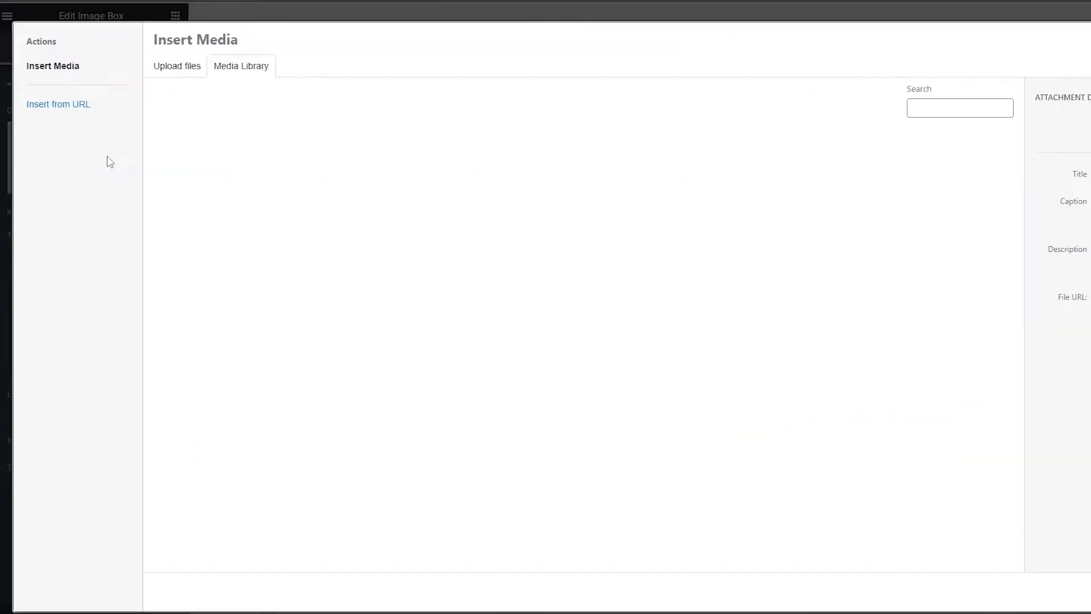
click(174, 71)
click(228, 72)
Open the Pexels free stock photo website in a new browser tab.
key(ctrl+t)
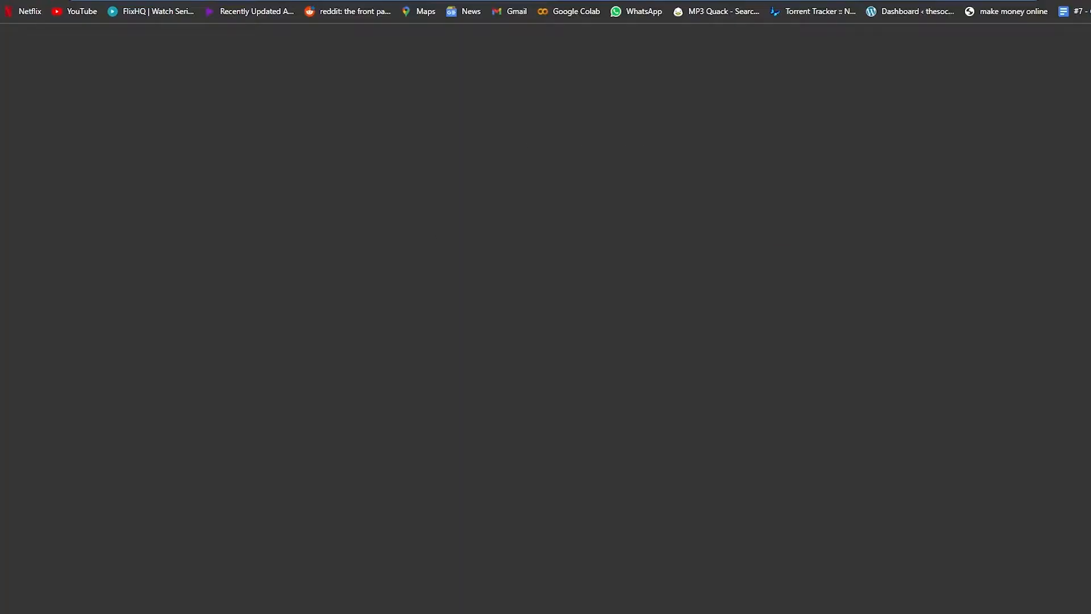
text(pexels)
key(Return)
click(104, 150)
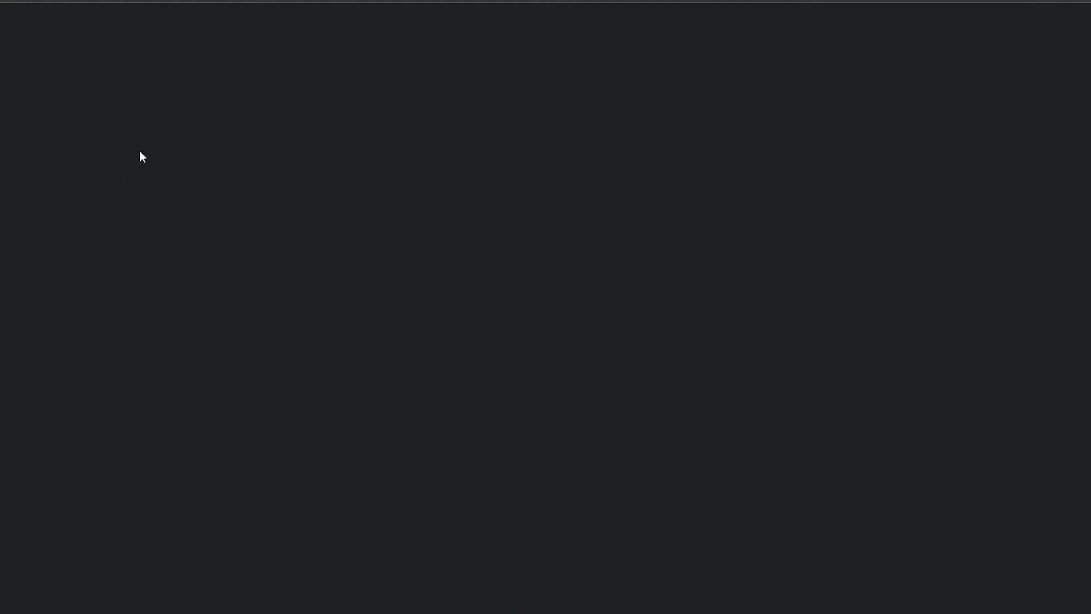
scroll(284, 170, down, 3)
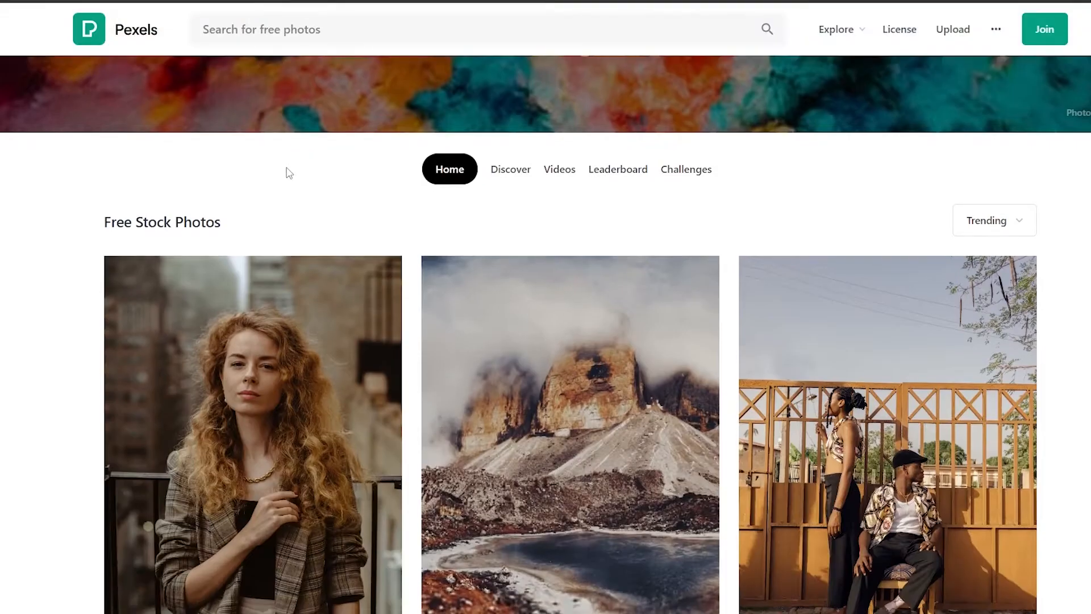
Search Pexels for "video editing" photos.
scroll(288, 171, up, 2)
click(479, 132)
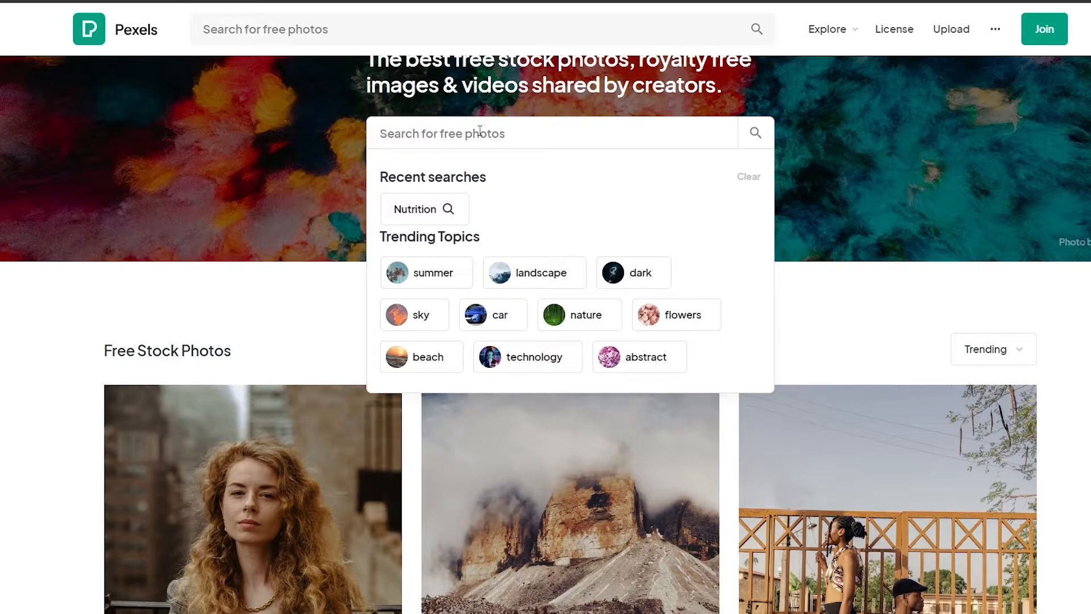
text(Videi)
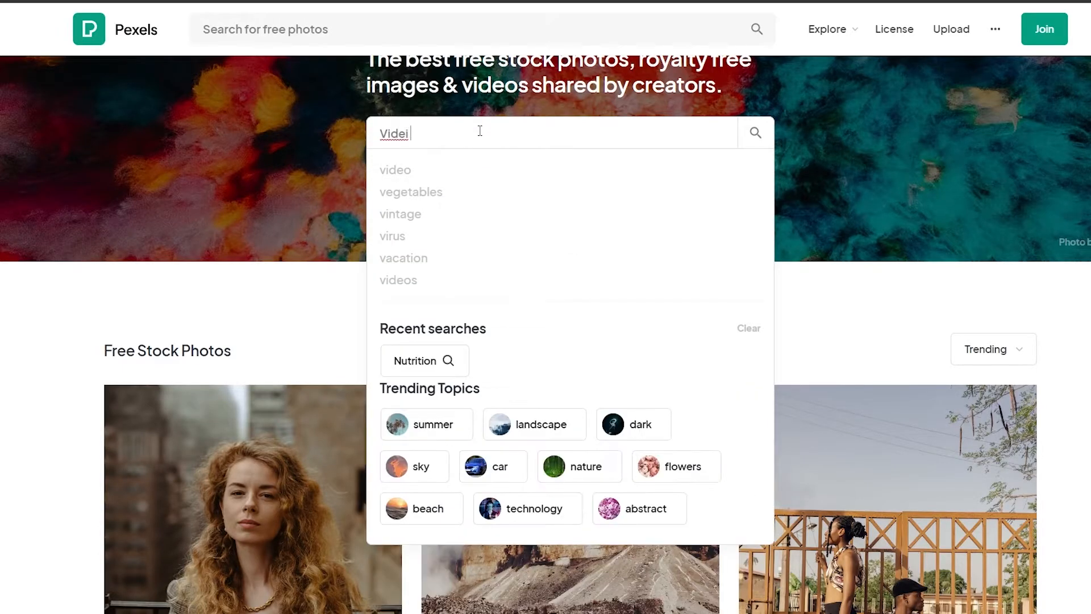
key(BackSpace)
text(o)
click(415, 237)
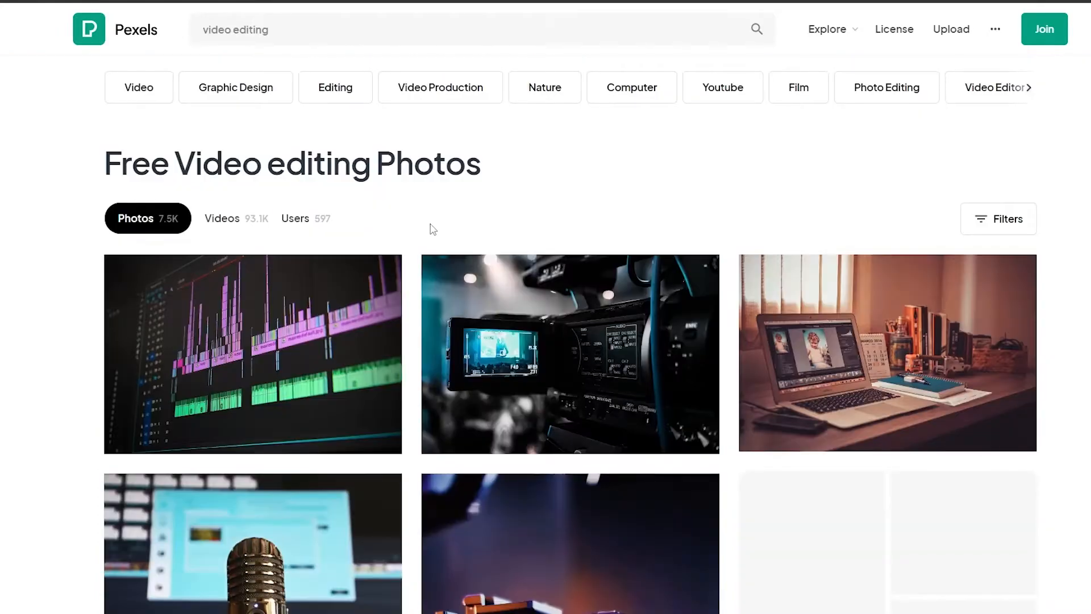
Download the photo of the microphone in front of a monitor as a JPEG into Downloads, and dismiss the thank-you message.
scroll(674, 378, down, 1)
scroll(675, 378, down, 5)
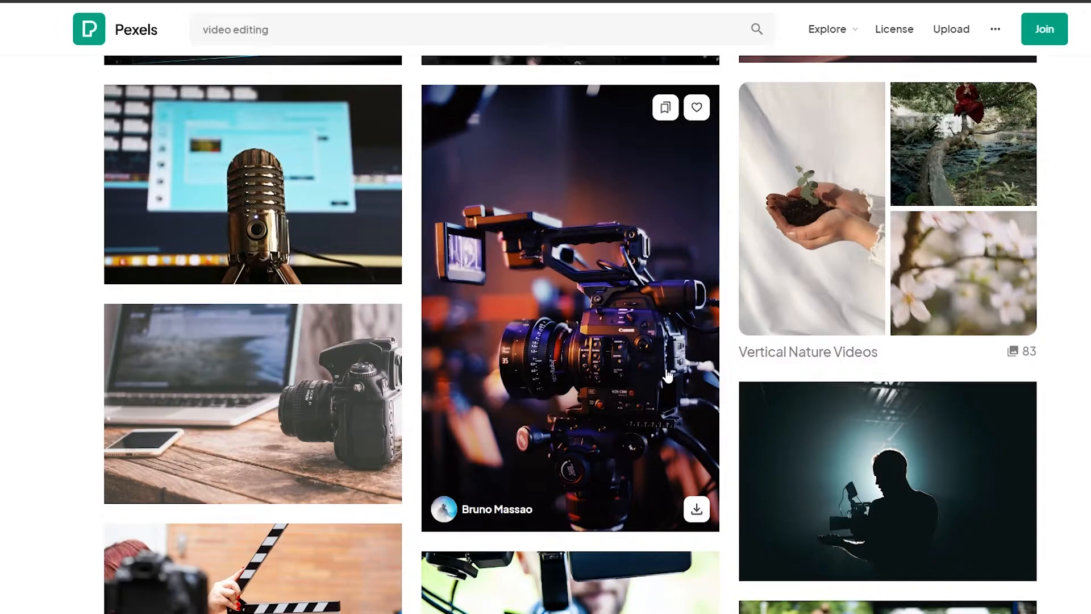
scroll(476, 364, up, 2)
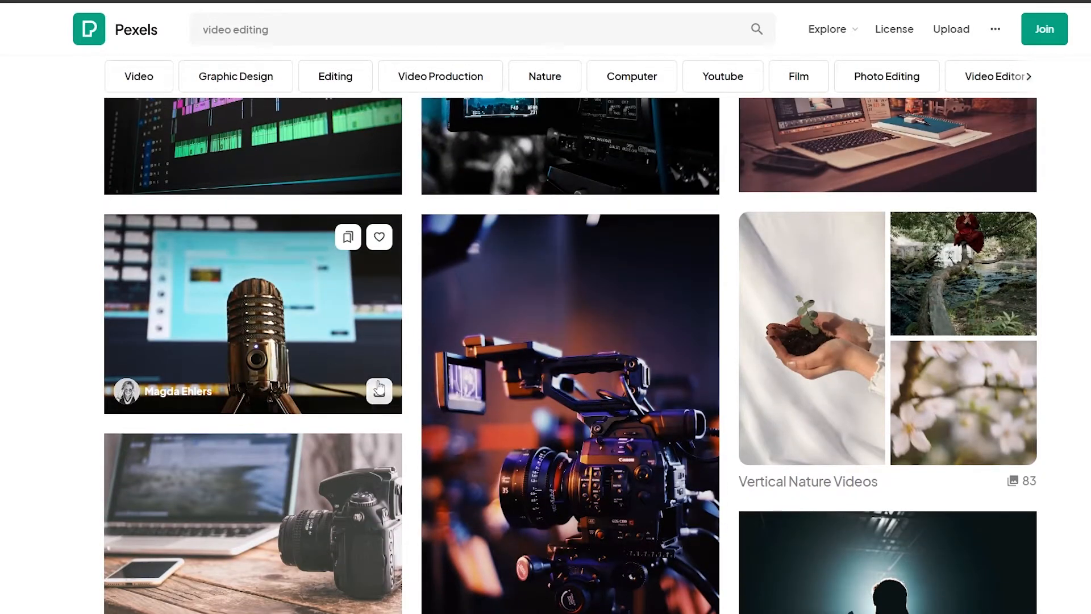
click(378, 390)
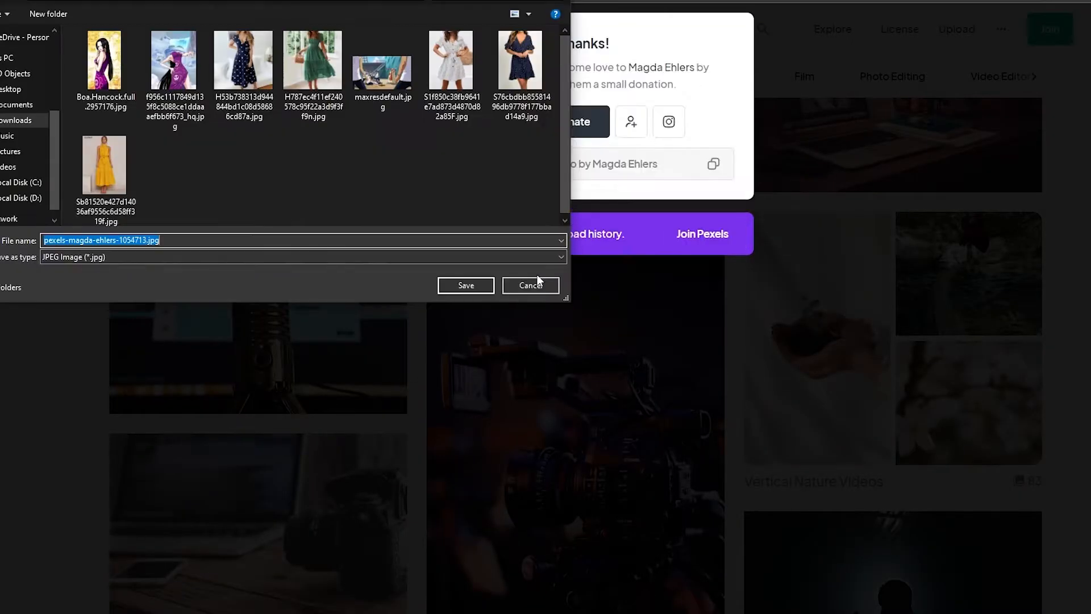
click(170, 2)
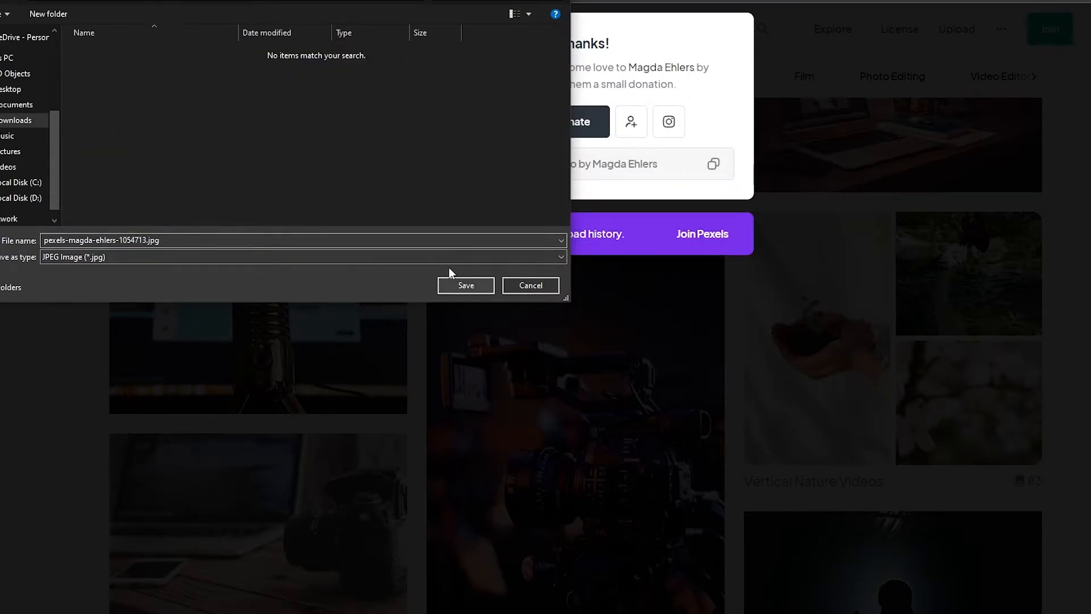
click(480, 287)
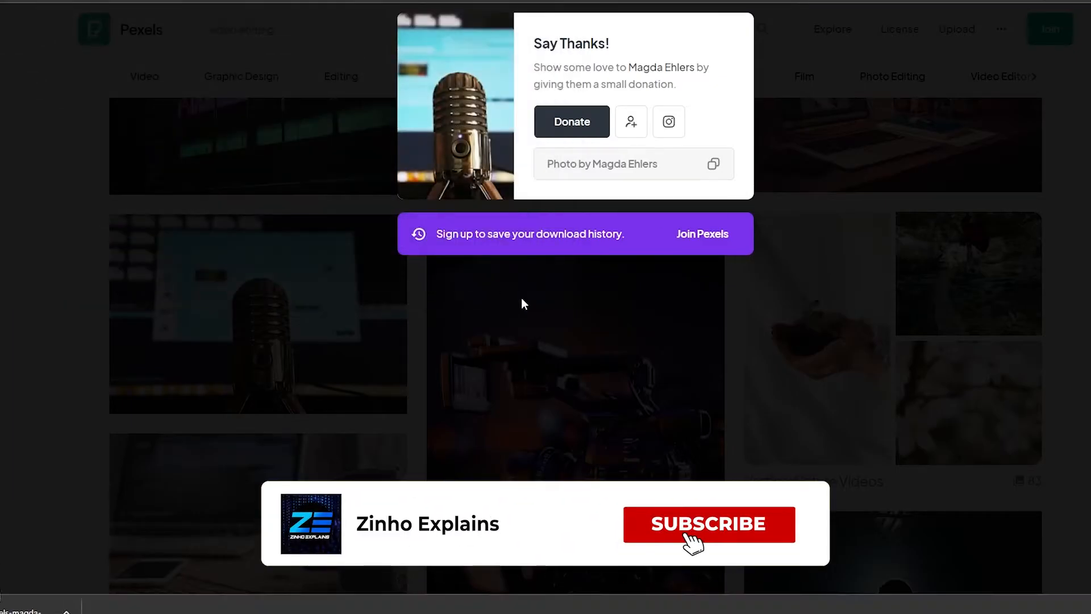
click(523, 303)
Download the photo of the video editing timeline from the first results row and close its preview.
scroll(506, 341, down, 10)
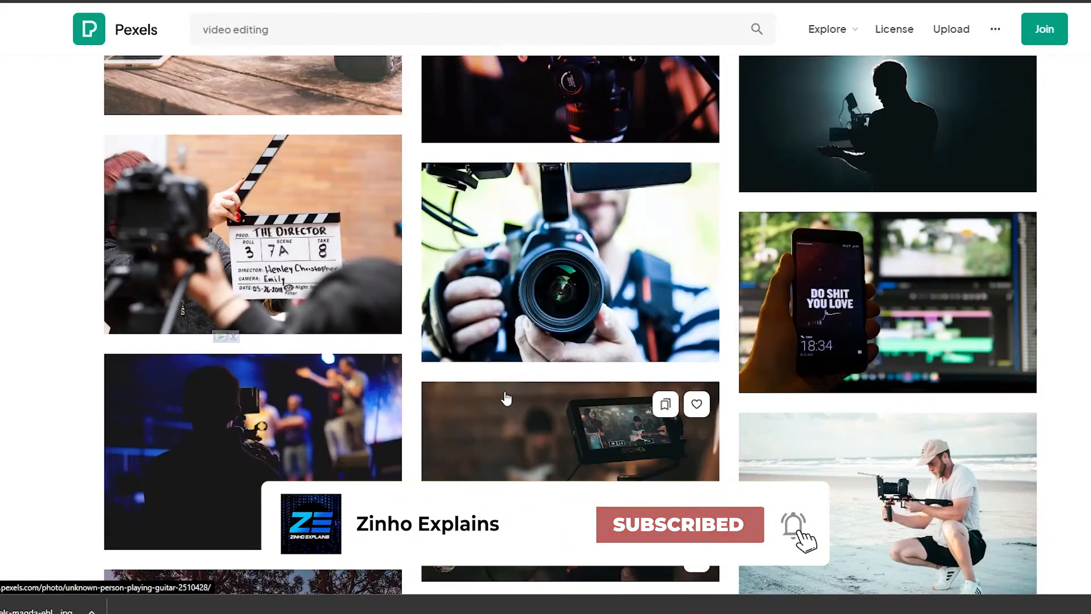
scroll(570, 397, down, 3)
scroll(569, 398, up, 15)
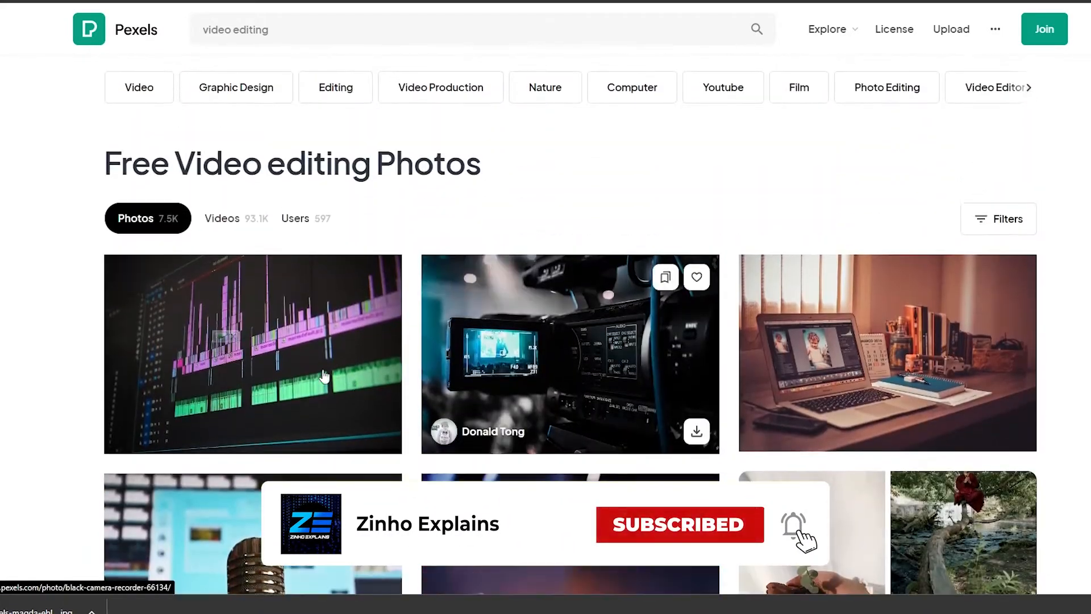
click(316, 361)
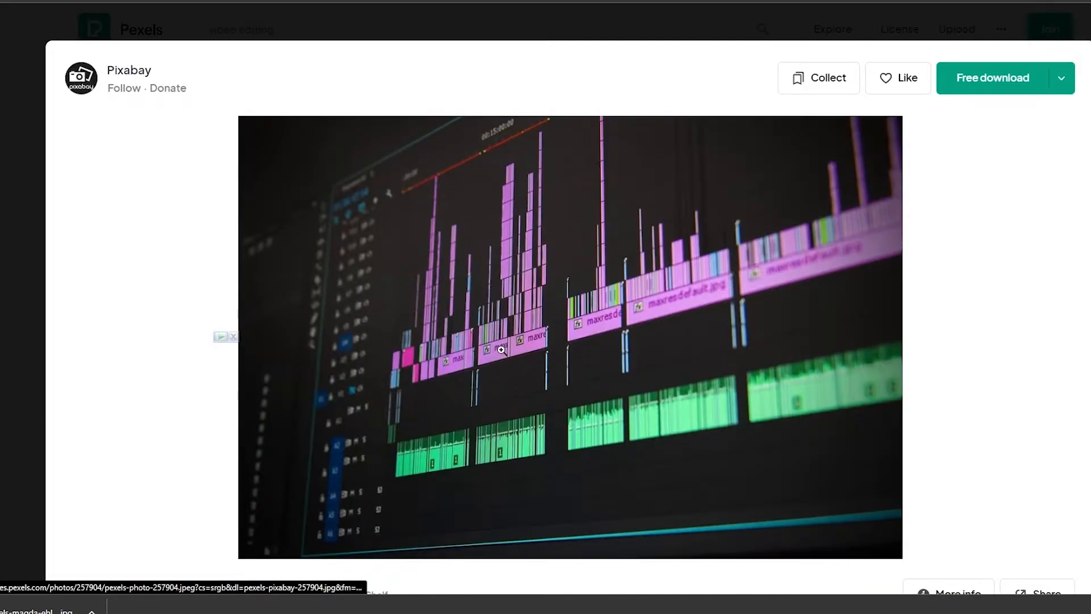
click(987, 71)
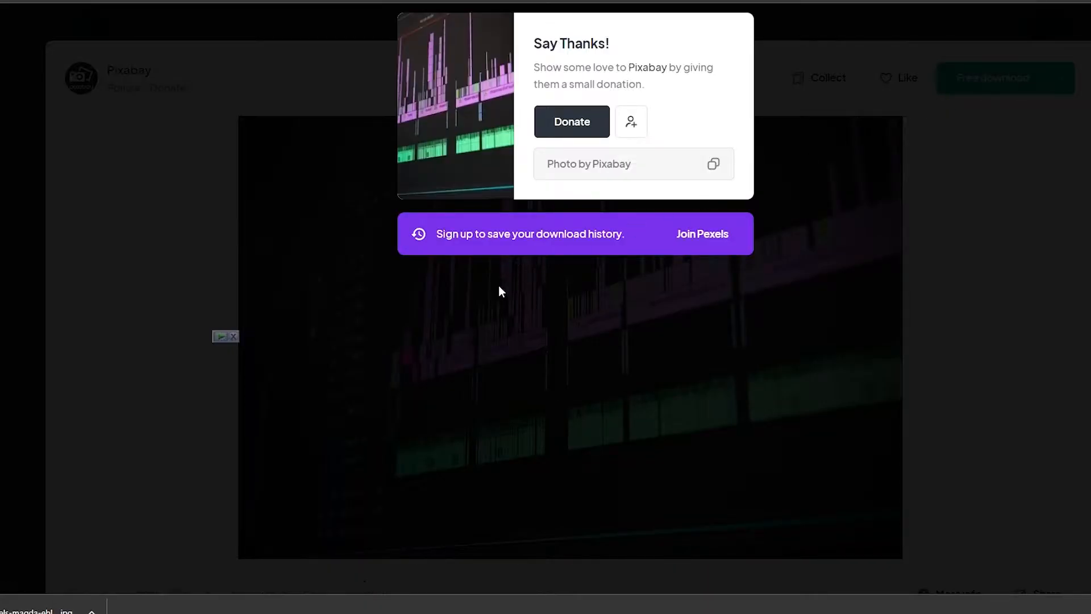
click(457, 284)
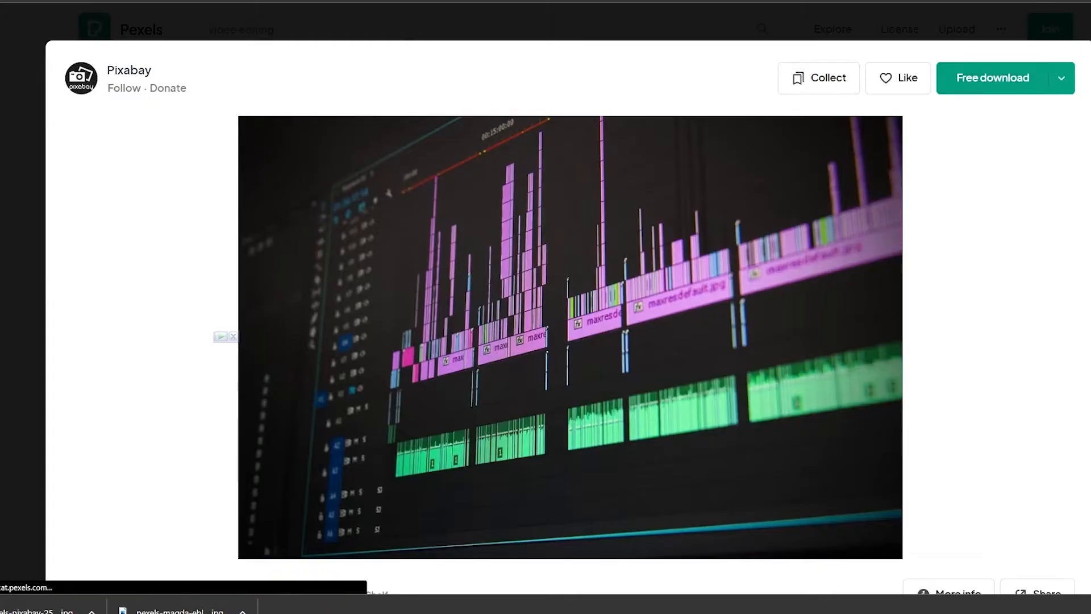
key(Escape)
Look through the video editing photos for another service image and preview the upright photo of the cinema camera.
scroll(1013, 345, down, 4)
scroll(1022, 345, down, 15)
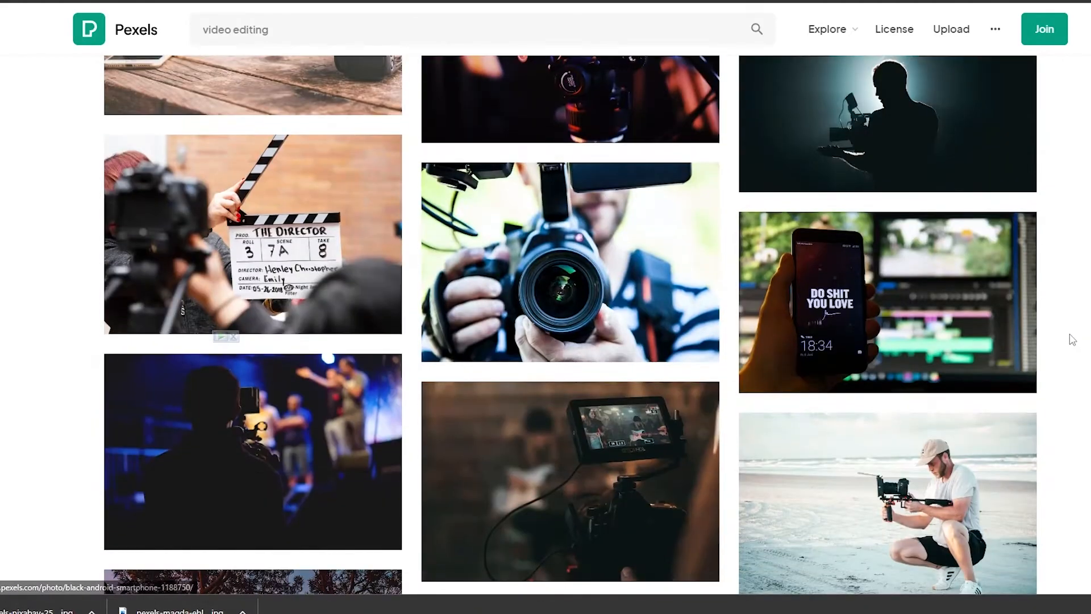
scroll(1083, 325, down, 1)
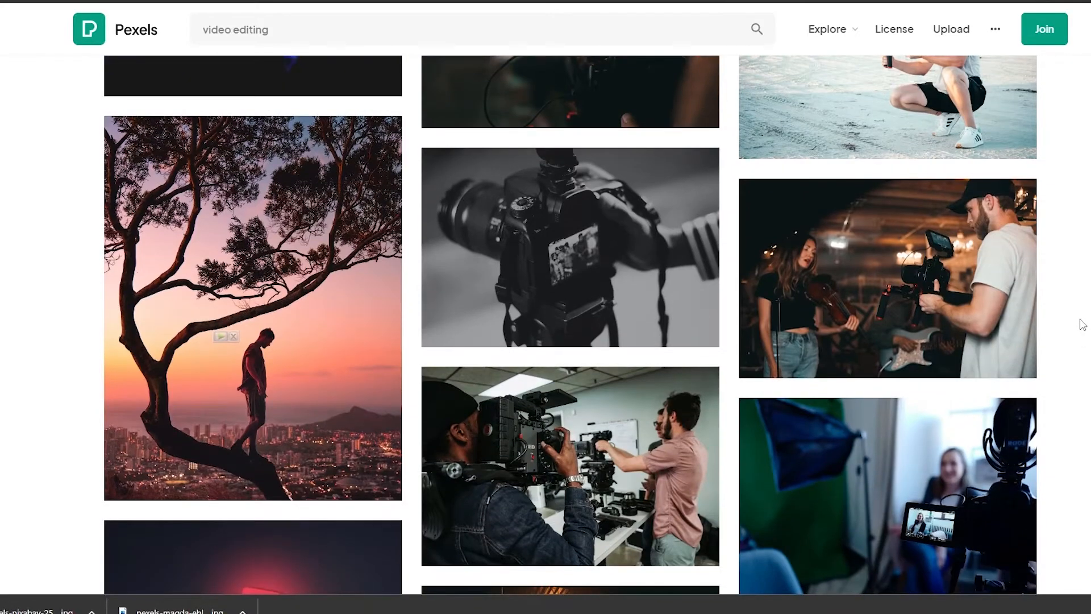
scroll(1082, 325, down, 5)
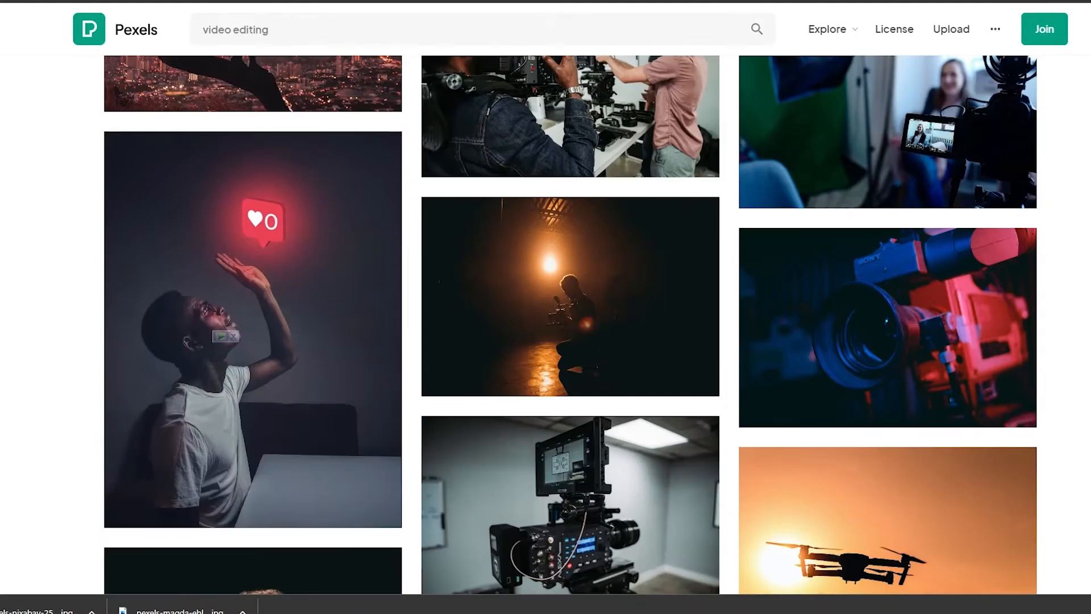
scroll(1080, 284, up, 3)
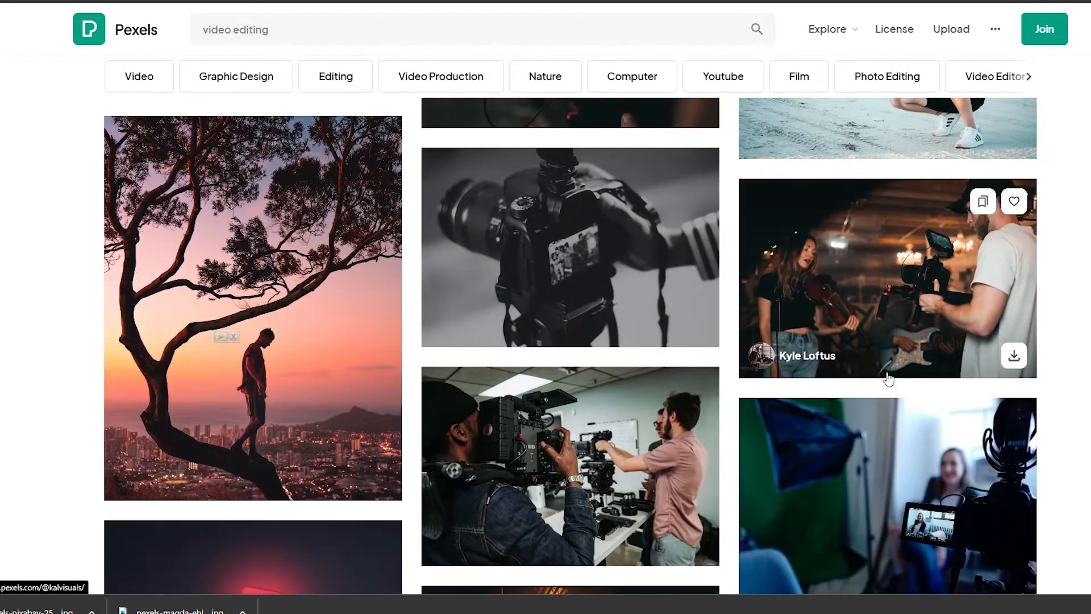
scroll(888, 379, up, 5)
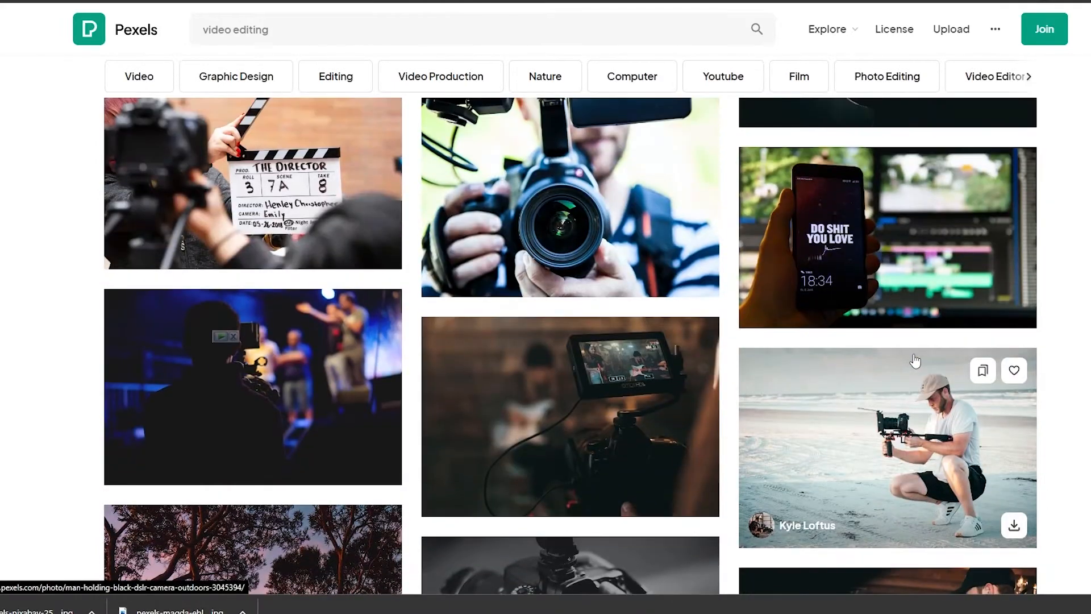
scroll(914, 360, up, 5)
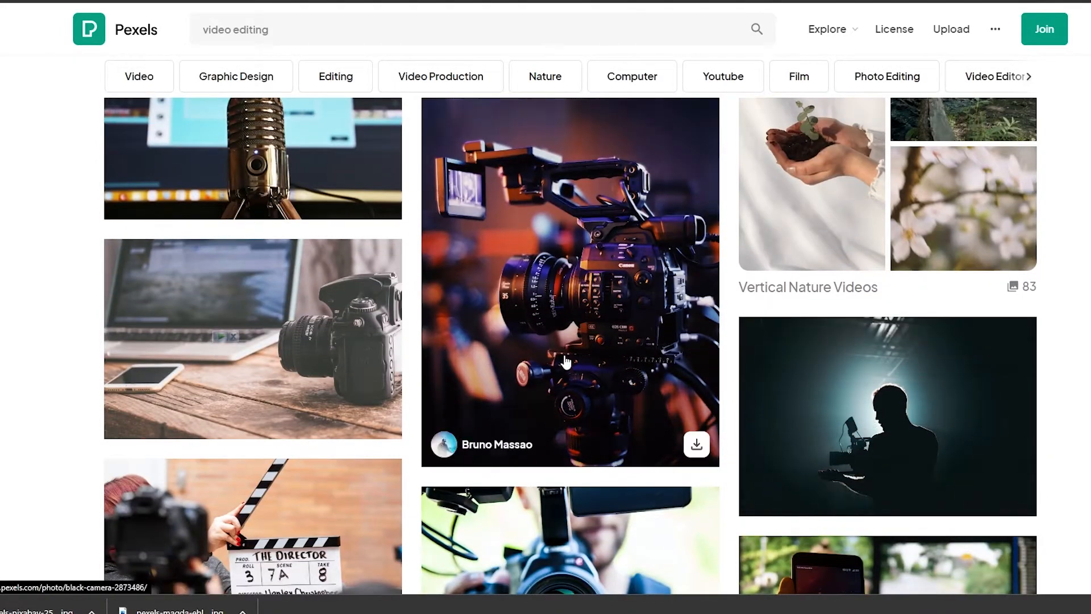
click(599, 298)
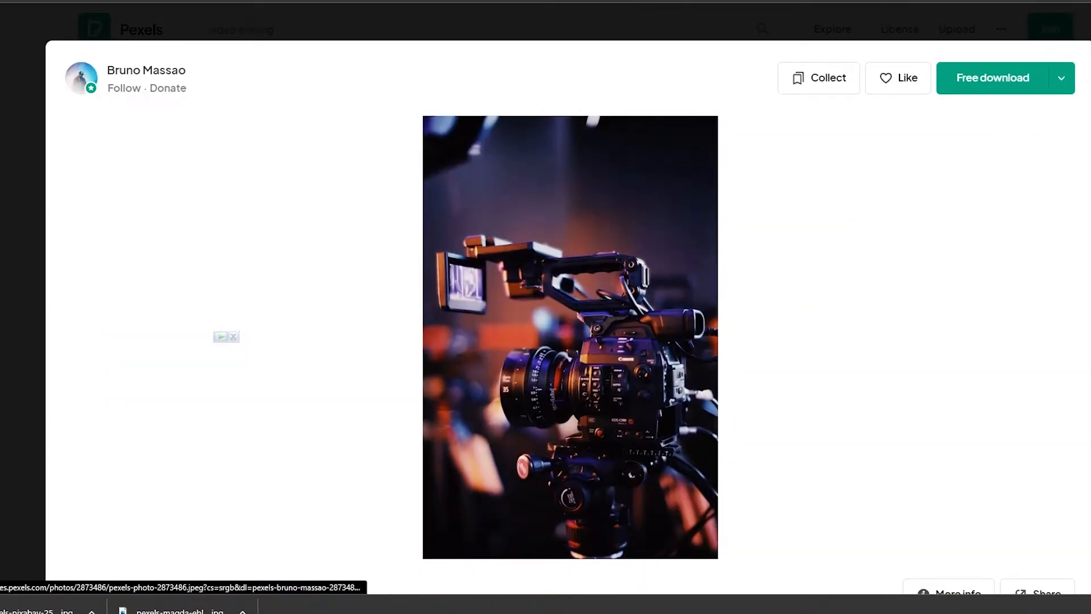
key(Escape)
Download the photo of the cameraman filming a woman with a violin and return to the results.
scroll(726, 405, down, 7)
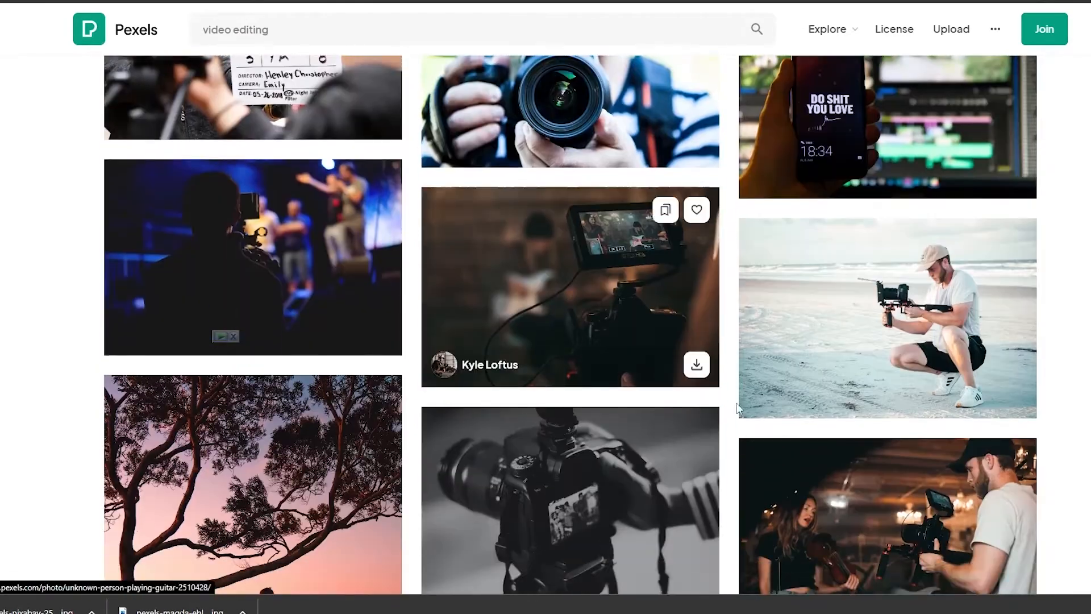
scroll(886, 318, down, 4)
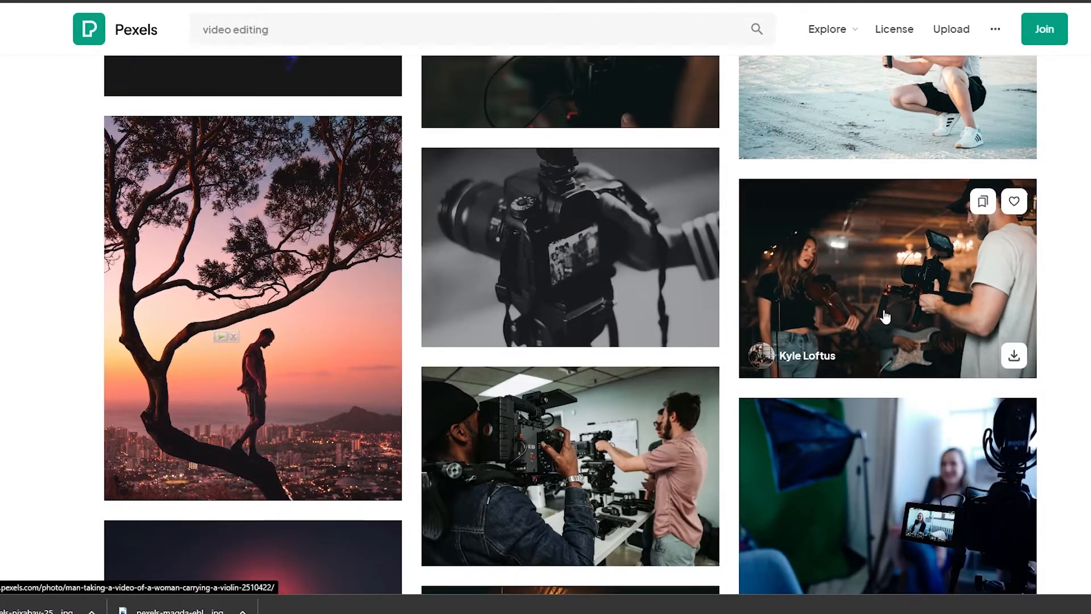
click(903, 289)
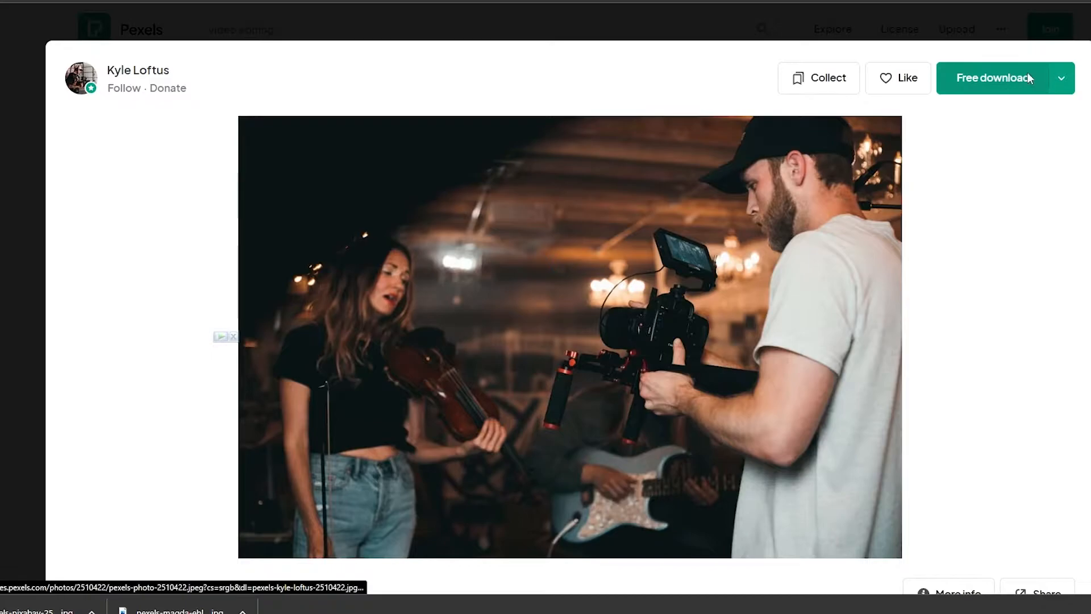
click(1029, 79)
click(488, 289)
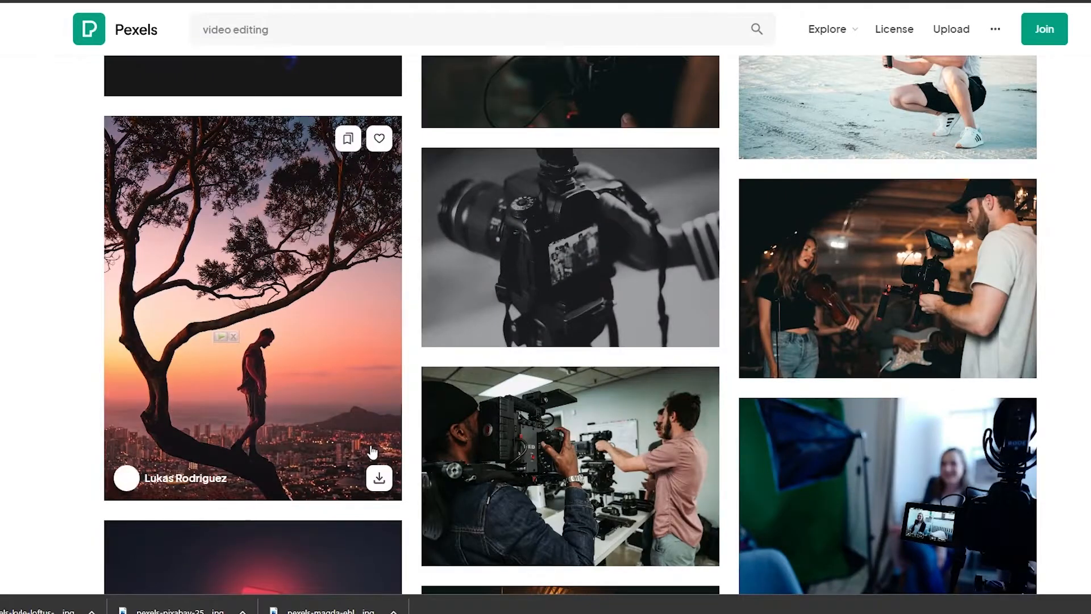
Check the remaining video editing photos, and search Pexels for "script writer" photos instead.
scroll(392, 435, down, 15)
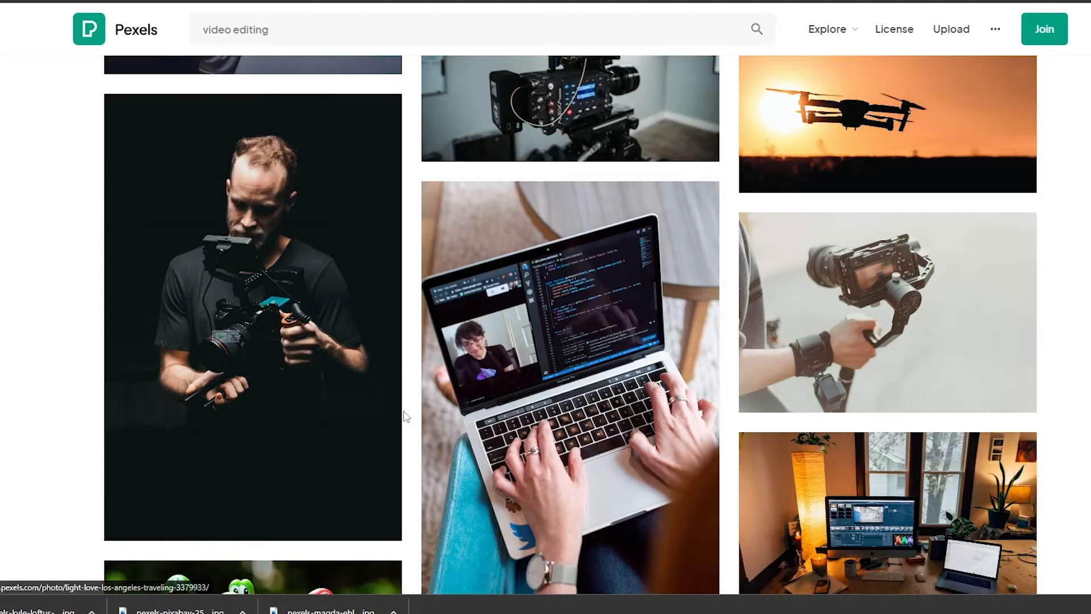
scroll(400, 416, down, 8)
scroll(406, 417, down, 5)
scroll(405, 418, up, 20)
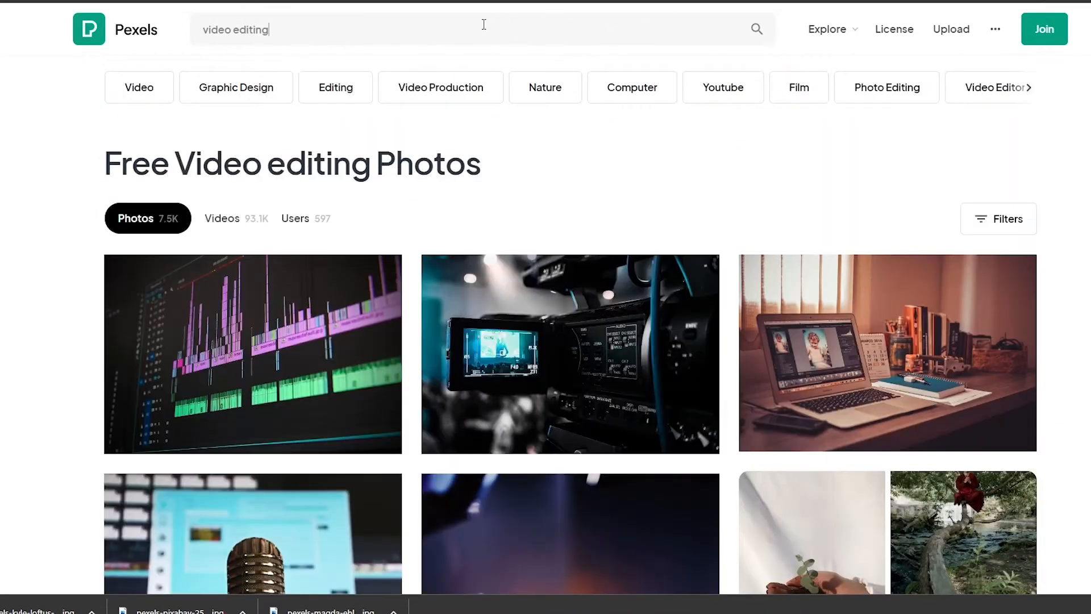
click(483, 24)
text(script)
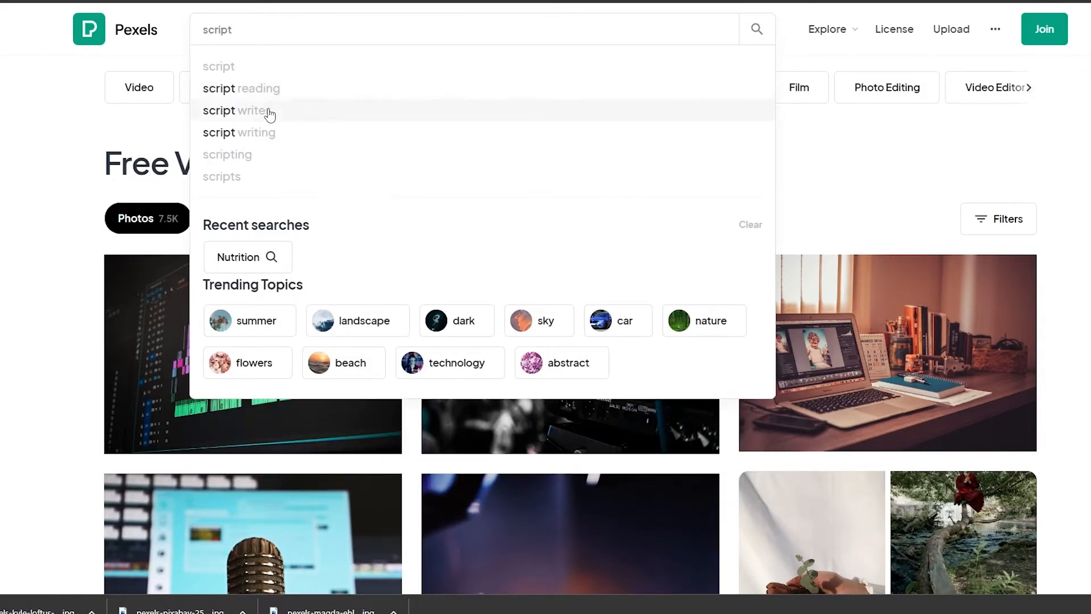
click(269, 114)
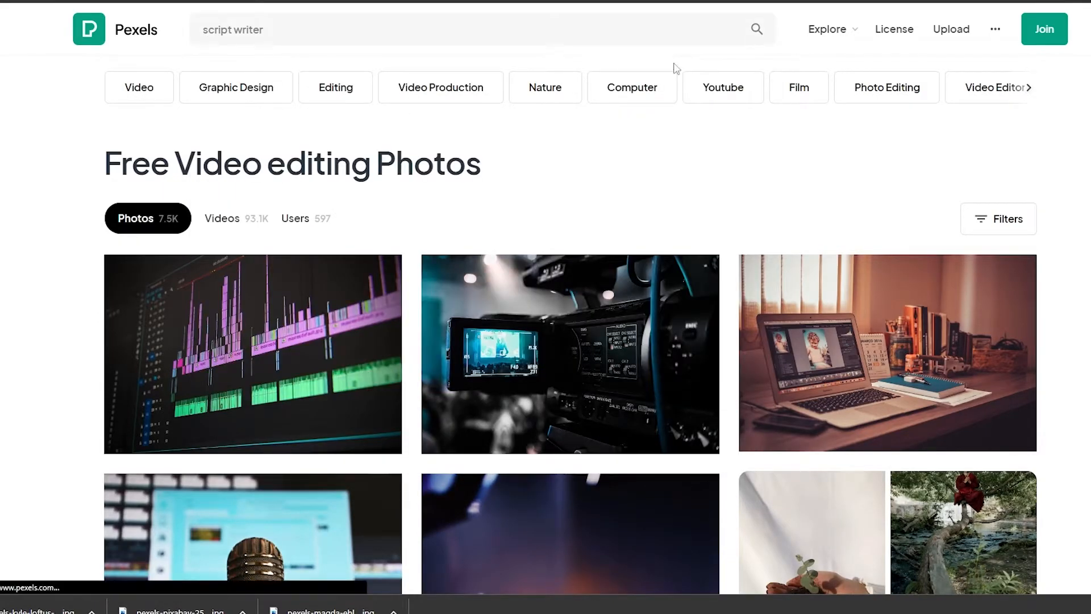
Look through the "script writer" photo results for an image that suits a script writing service.
scroll(588, 133, down, 1)
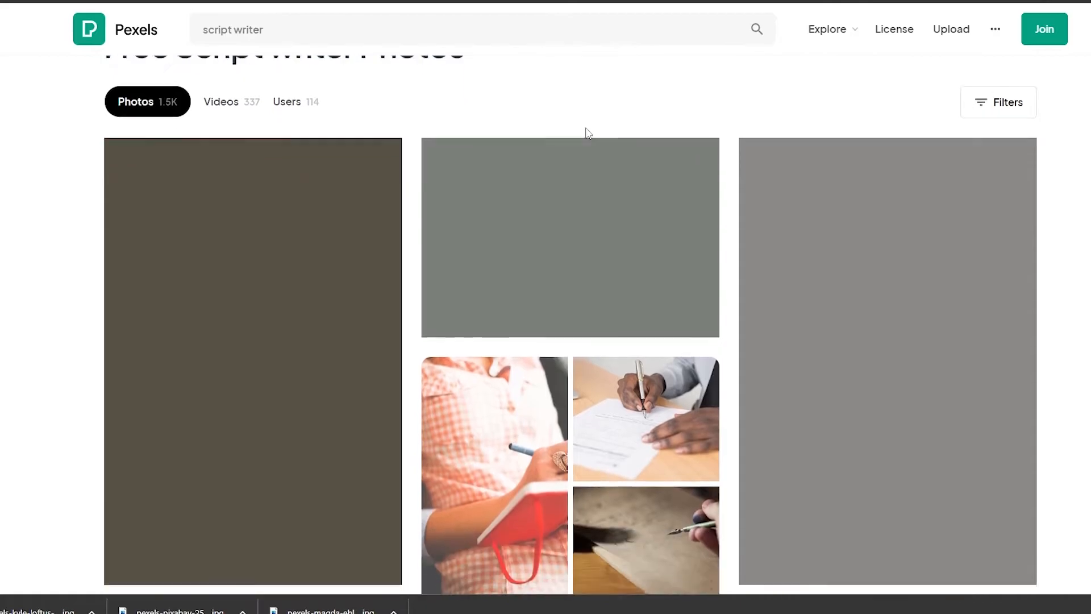
scroll(1051, 154, down, 2)
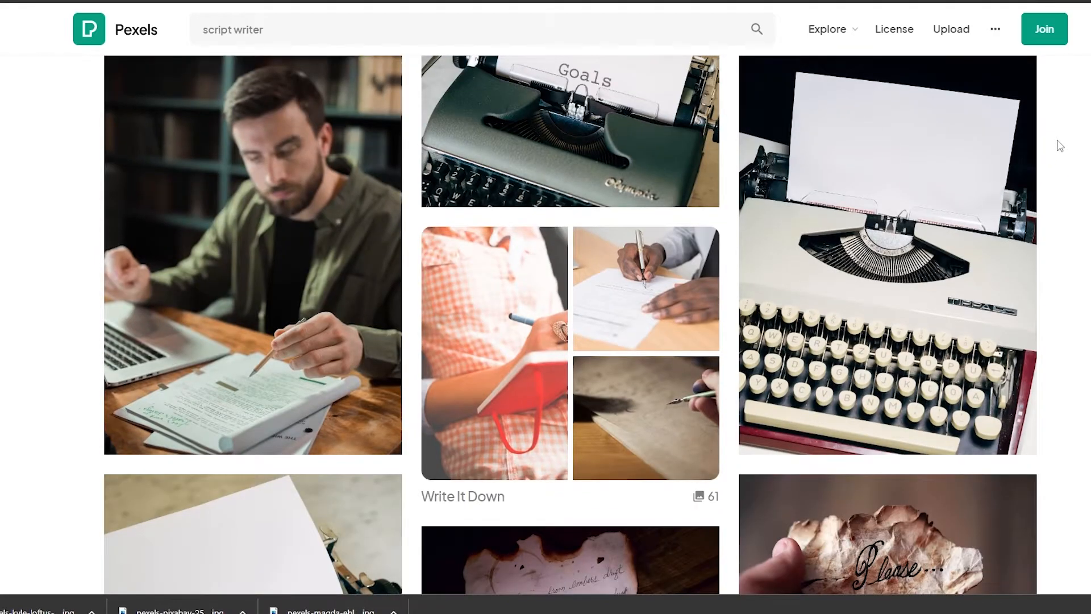
scroll(1060, 145, down, 10)
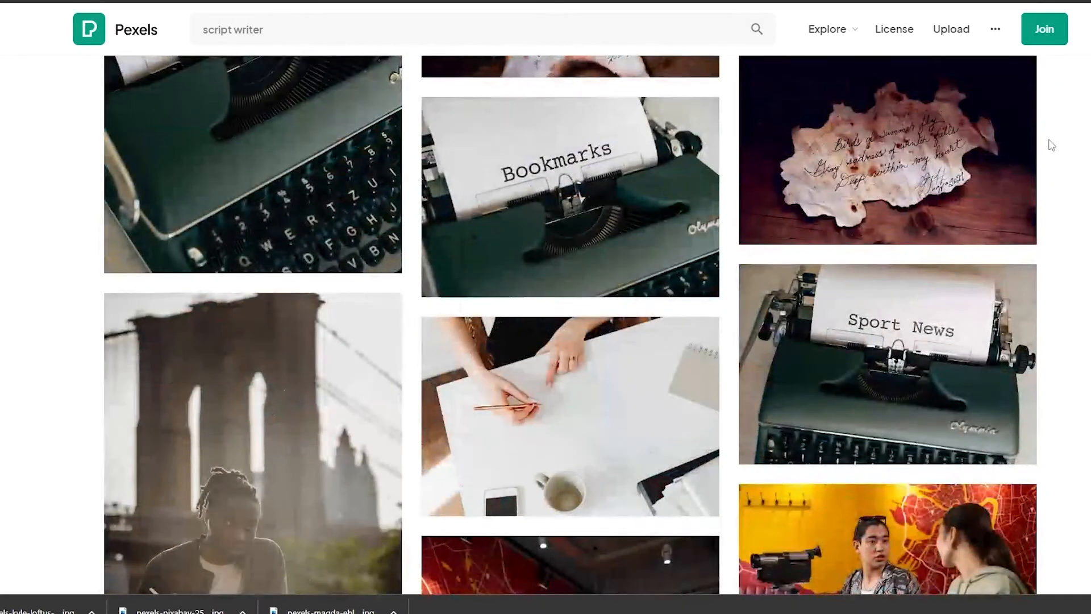
scroll(1051, 146, down, 4)
scroll(1049, 146, down, 18)
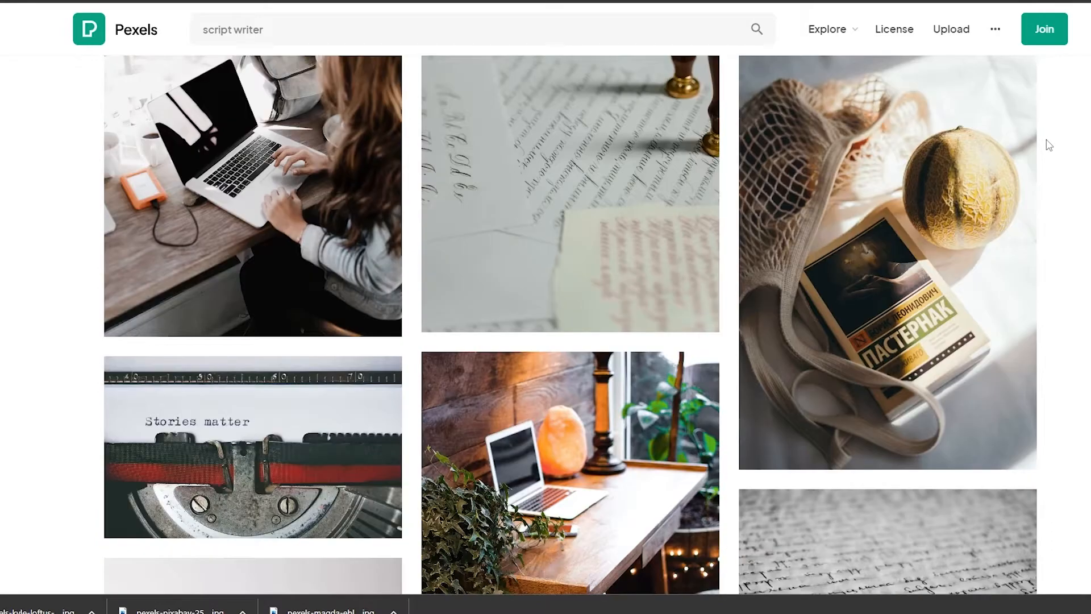
scroll(1048, 146, down, 6)
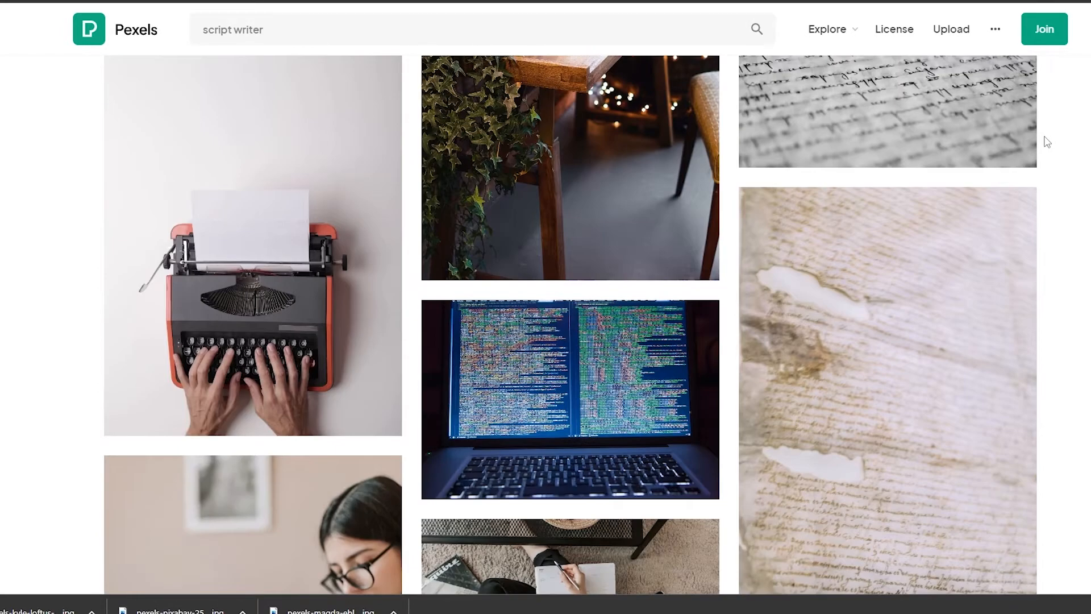
scroll(1043, 145, down, 2)
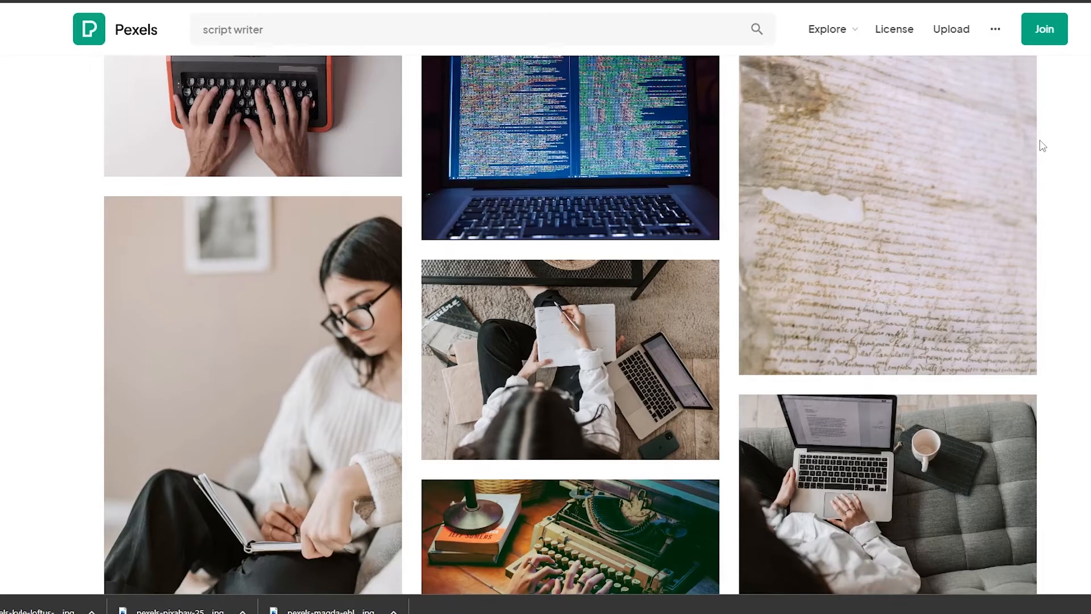
scroll(1042, 146, down, 4)
scroll(1042, 146, down, 3)
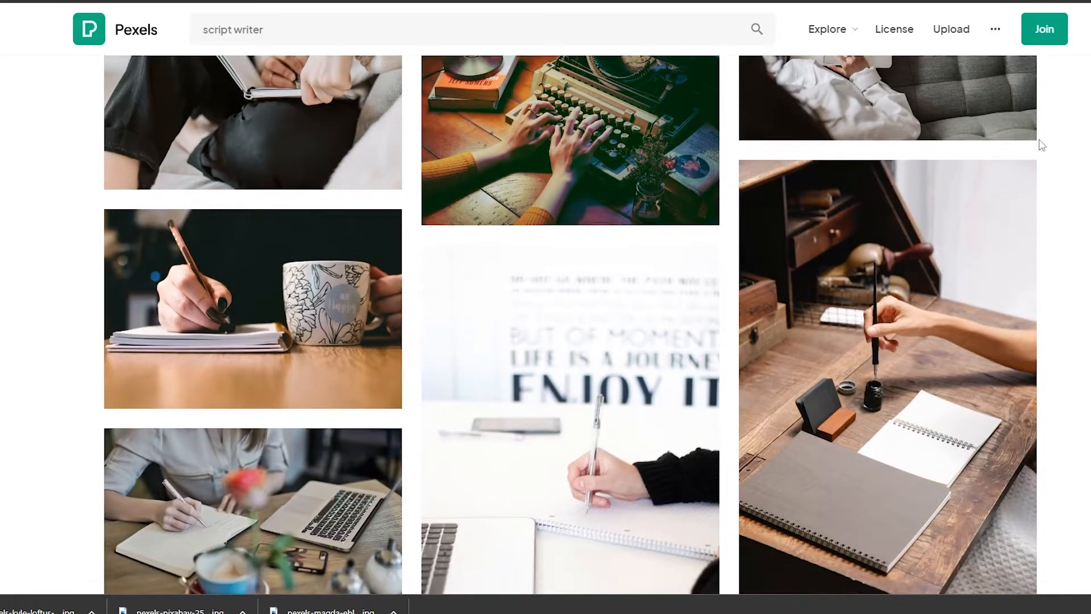
scroll(1042, 146, down, 3)
scroll(863, 228, up, 8)
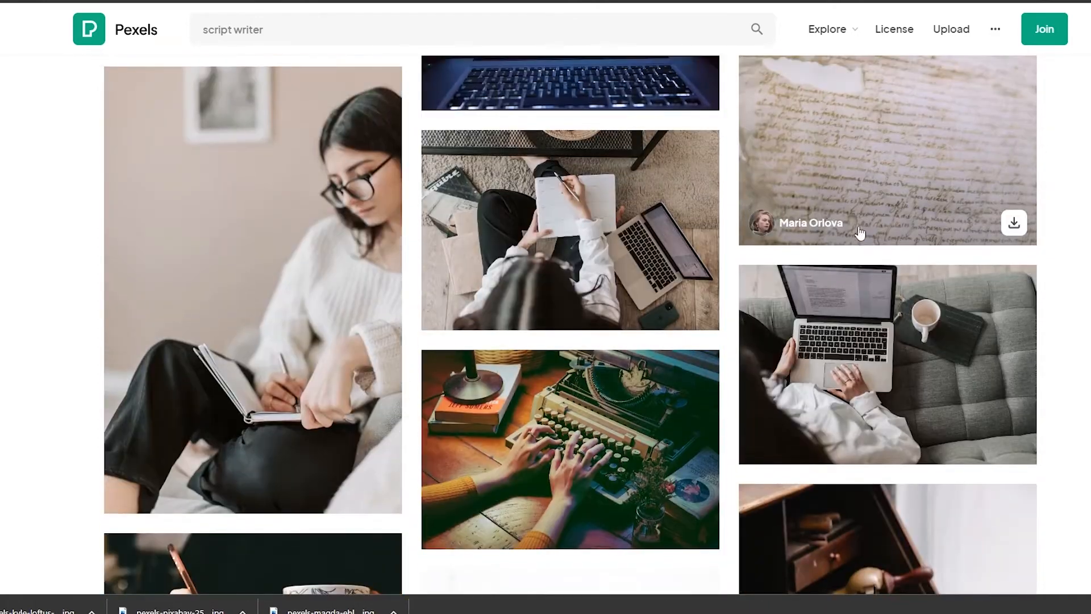
scroll(863, 229, down, 14)
scroll(1014, 228, down, 12)
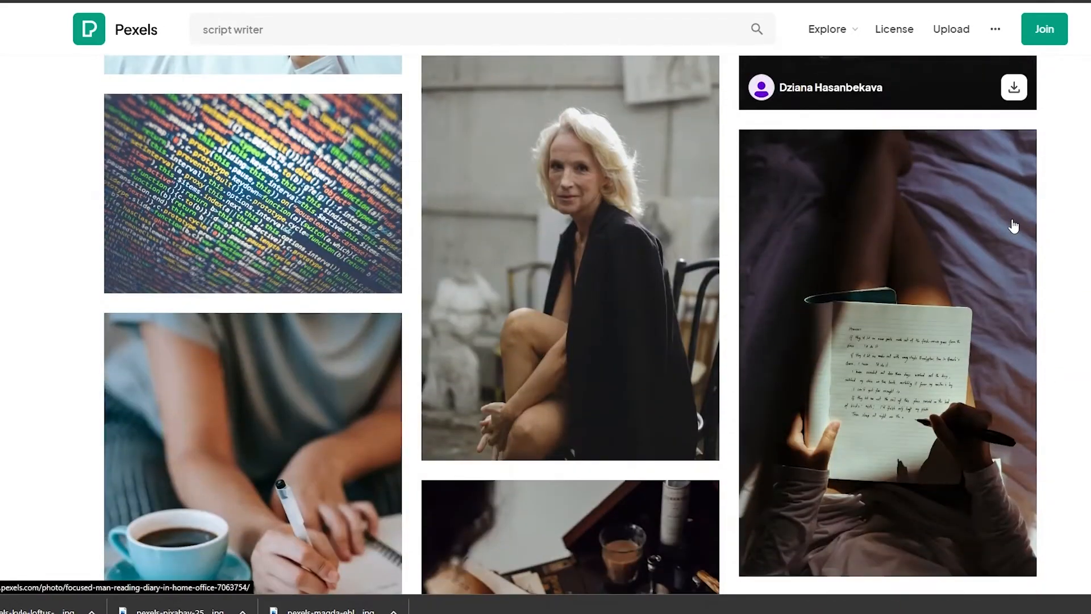
scroll(1014, 226, down, 13)
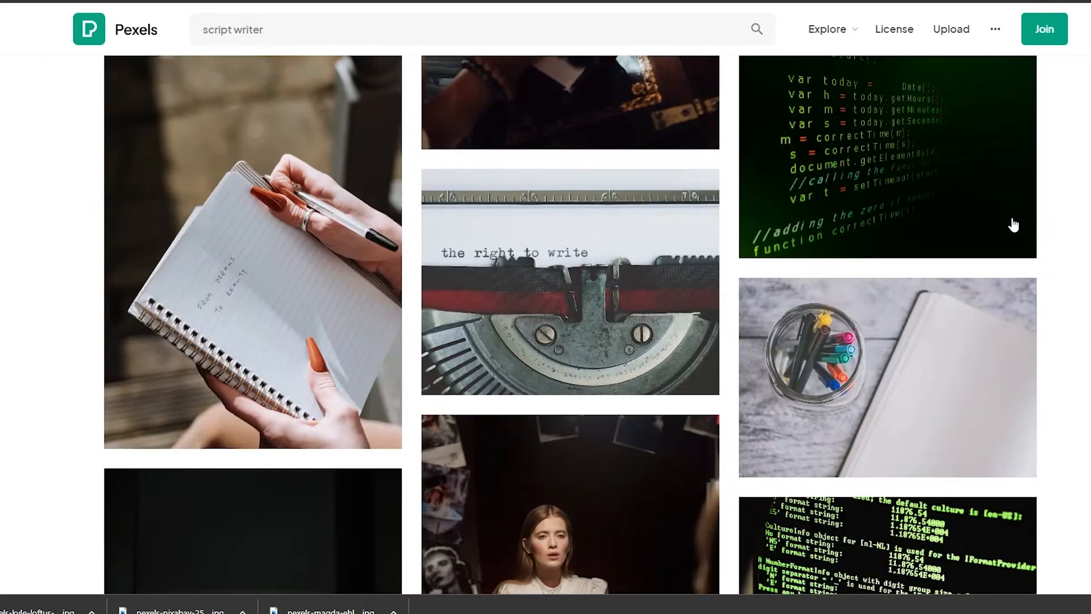
scroll(1014, 226, down, 6)
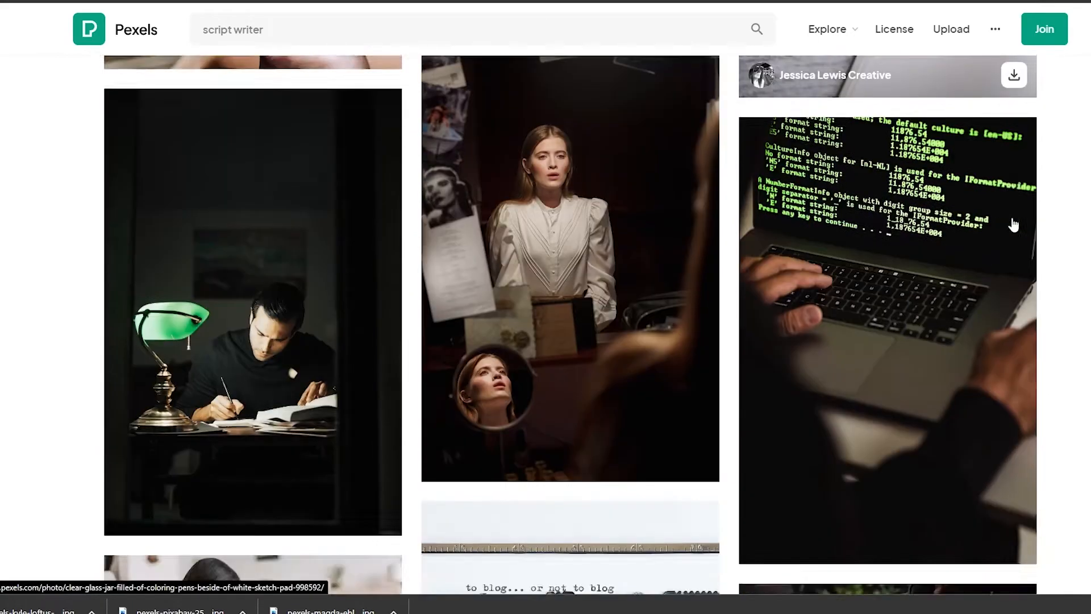
Download the photo of a person working on a laptop on a grey sofa beside a coffee cup.
scroll(1014, 226, up, 14)
click(868, 248)
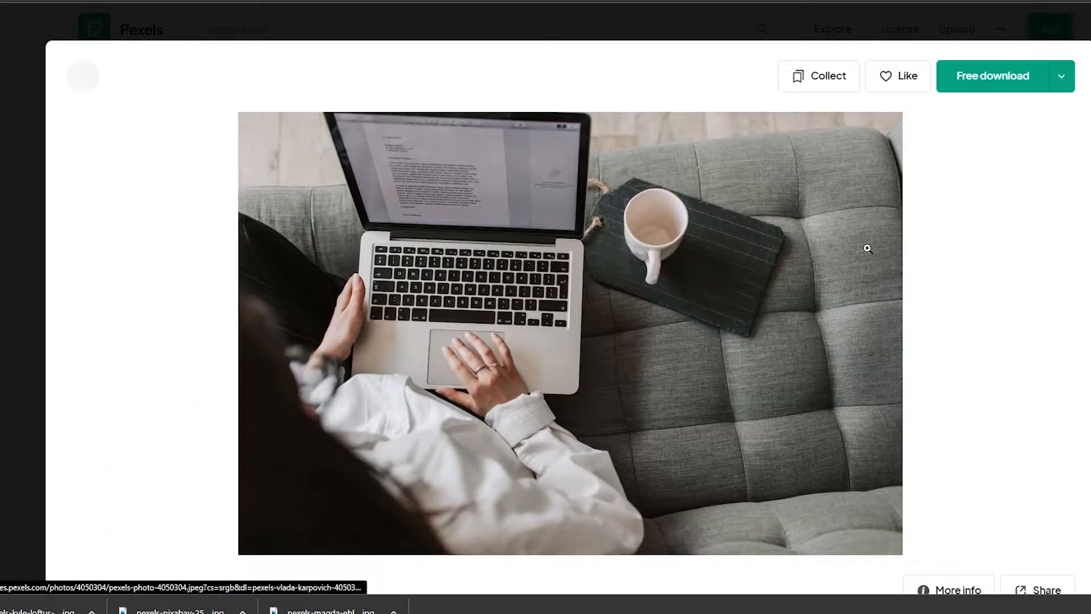
click(956, 91)
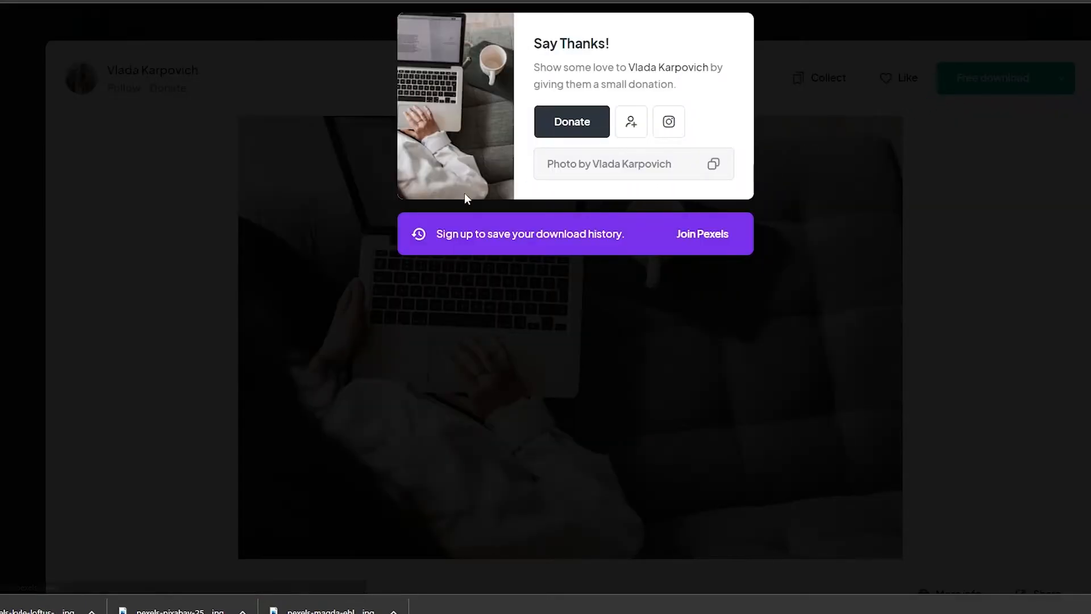
click(465, 287)
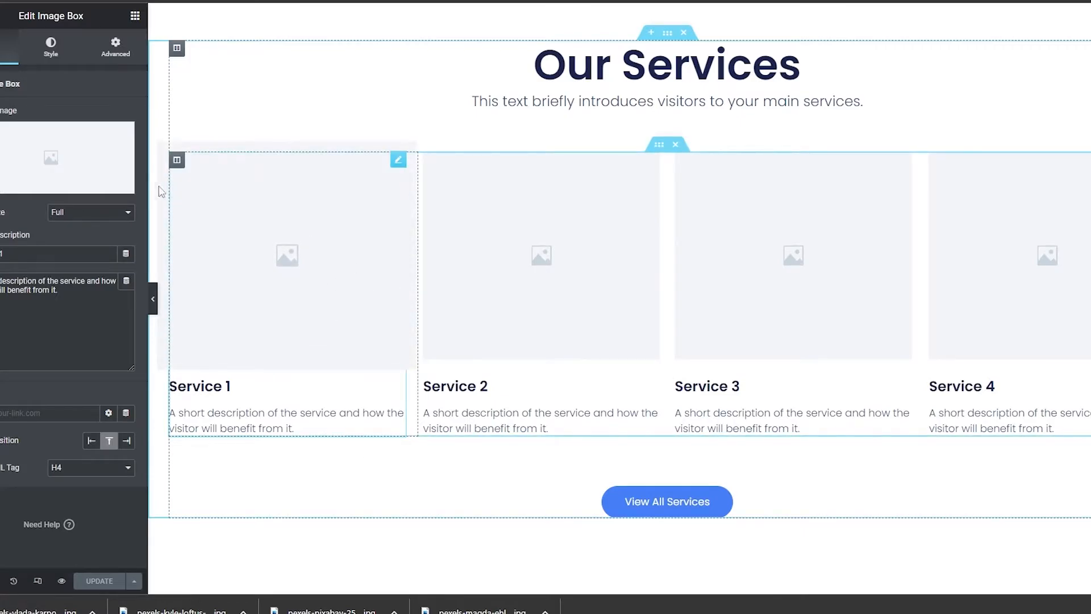
Upload the four downloaded Pexels photos to the media library and insert the laptop photo as the Service 1 image.
click(50, 173)
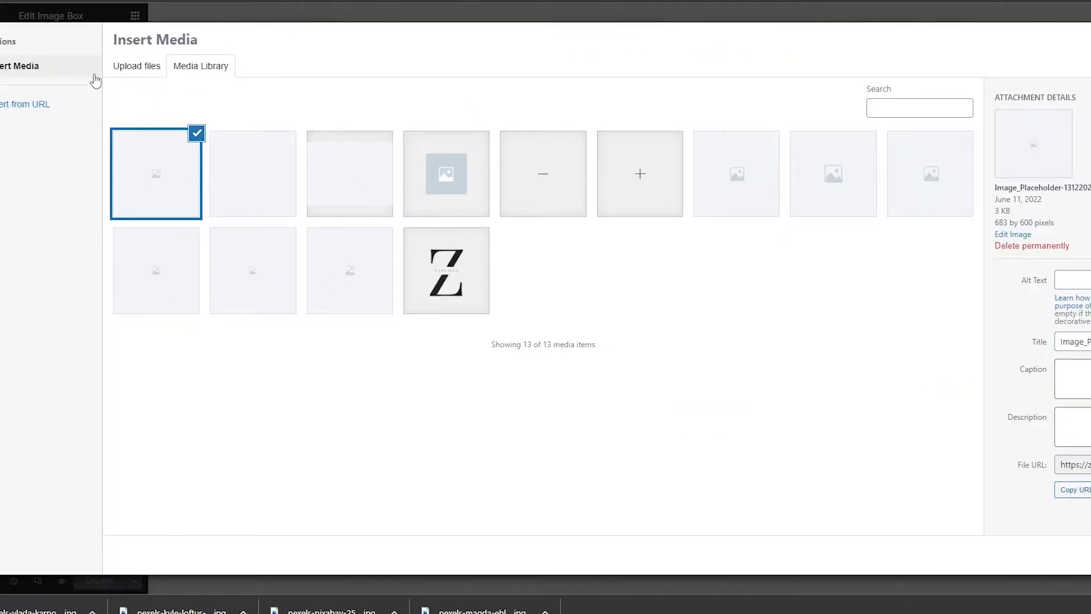
click(136, 66)
click(652, 281)
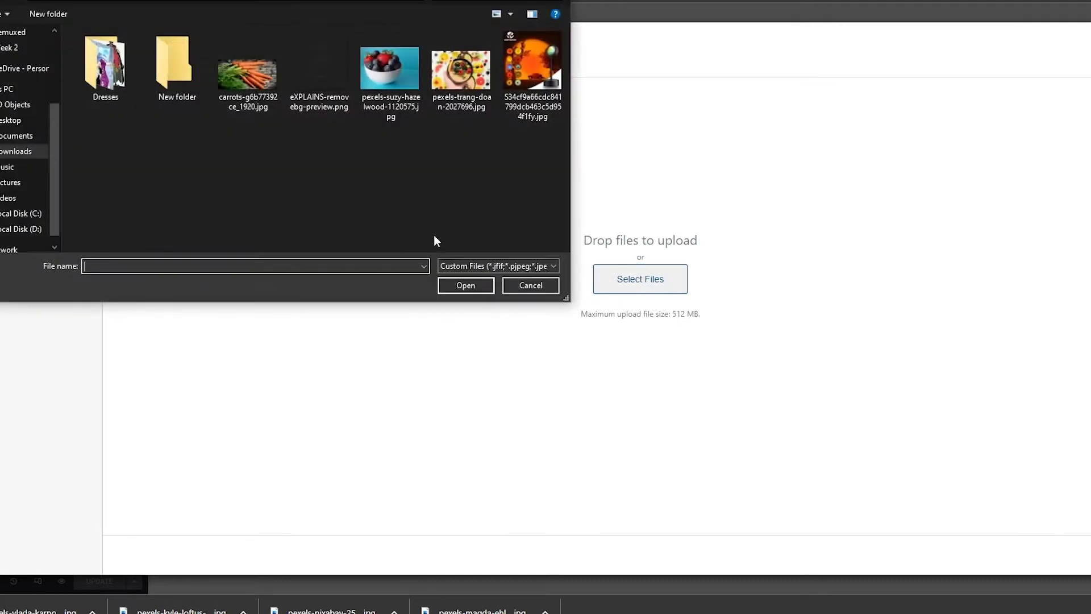
drag(375, 195, 111, 87)
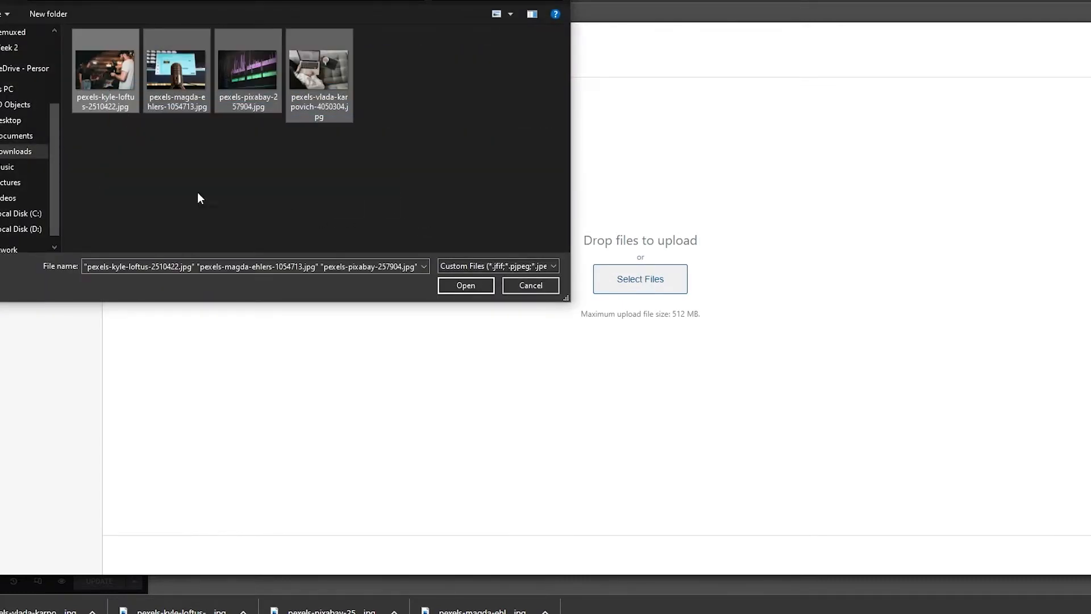
click(465, 285)
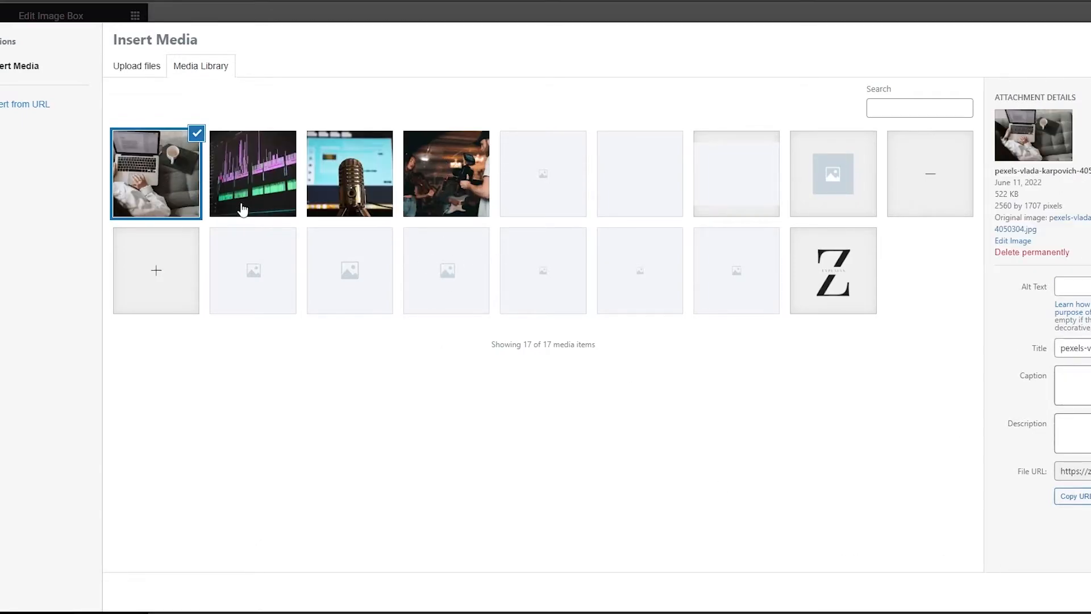
click(1088, 592)
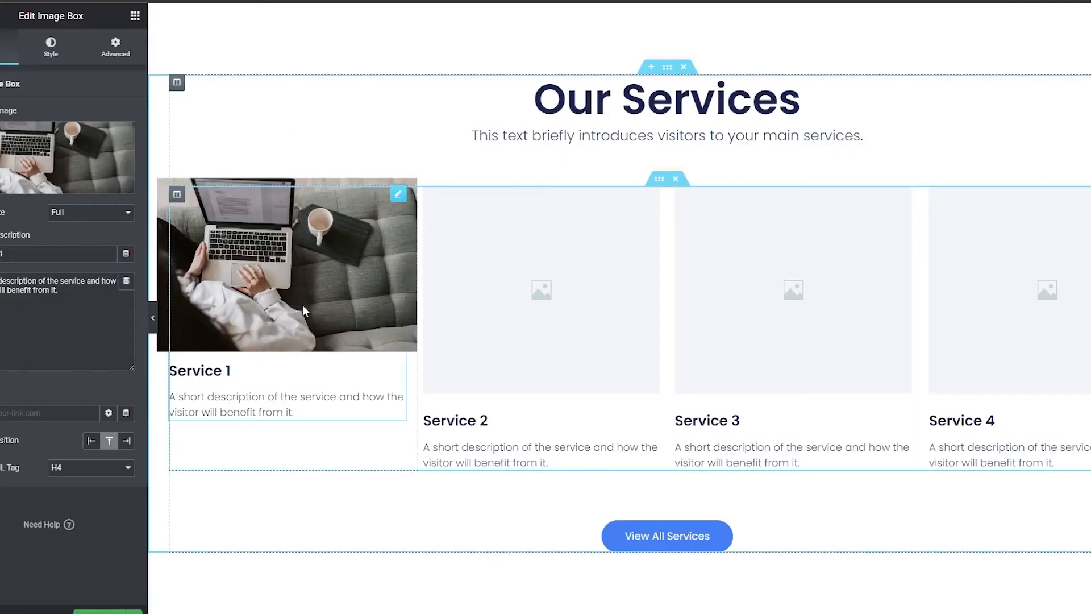
Change the title of the first service's image box to "Script Writer".
click(298, 131)
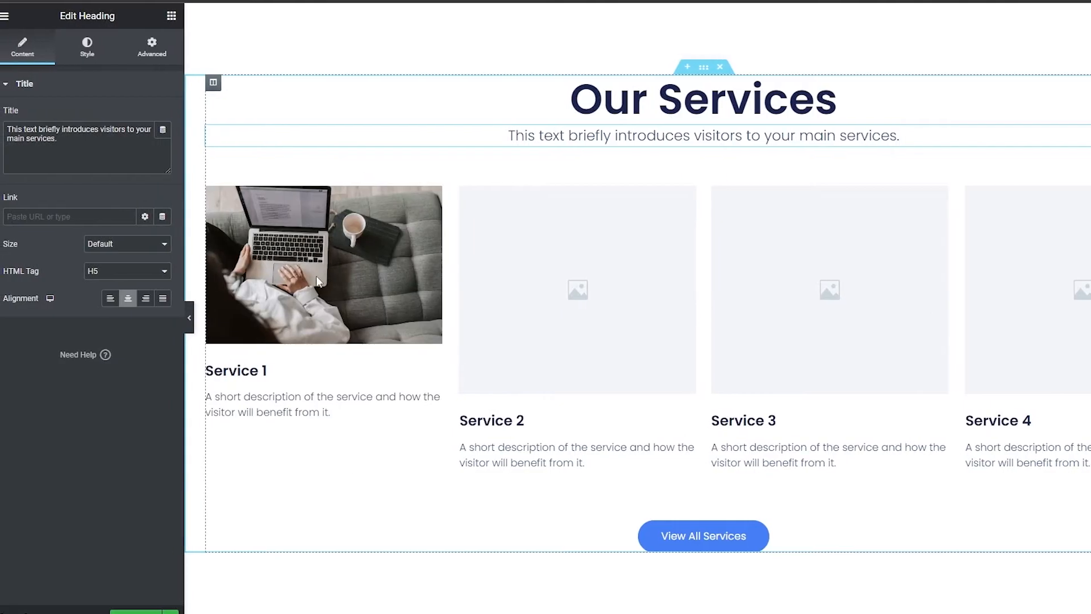
click(258, 378)
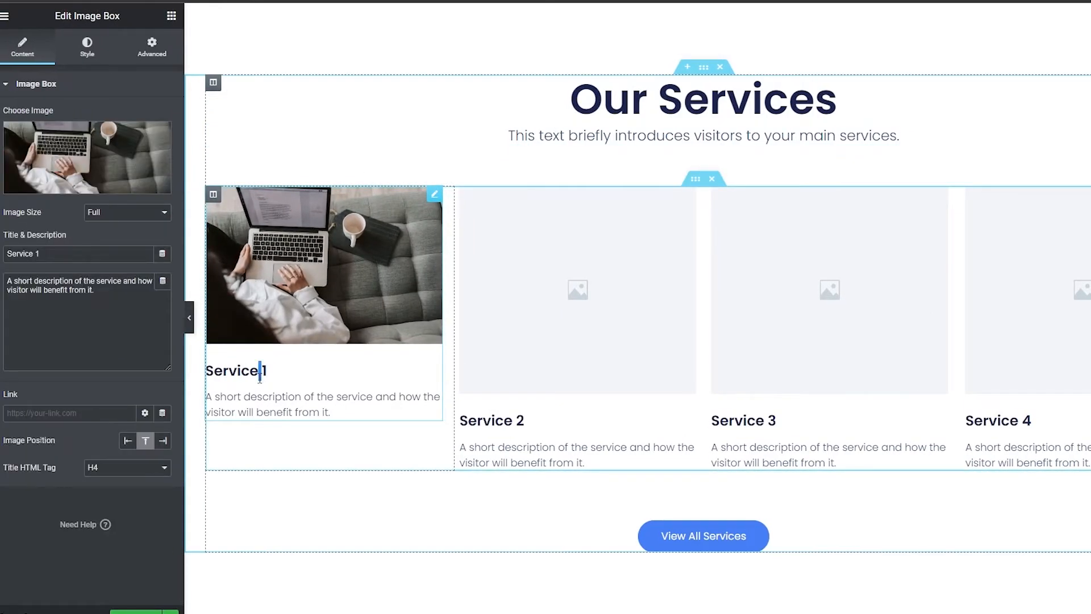
triple_click(259, 378)
triple_click(37, 258)
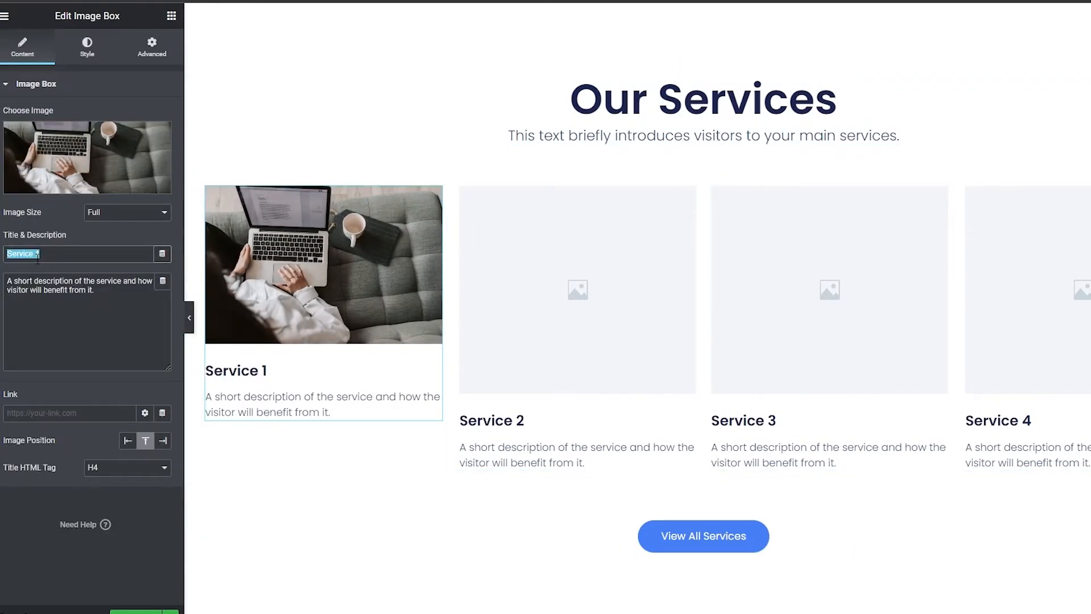
text(Script Writer)
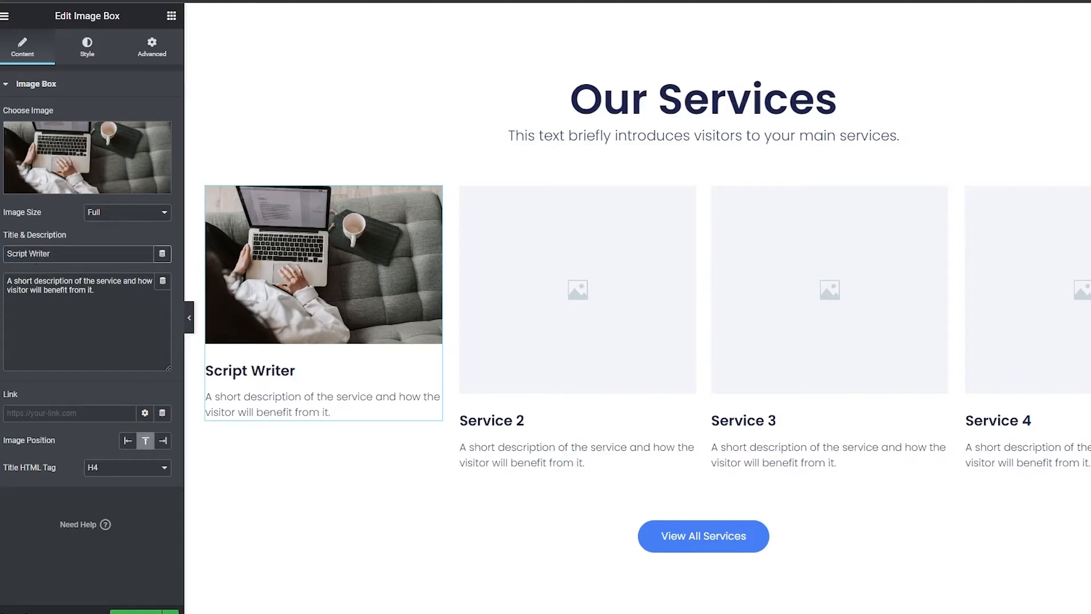
Replace the first service's description with "We Provide some of the best script writers available".
triple_click(113, 312)
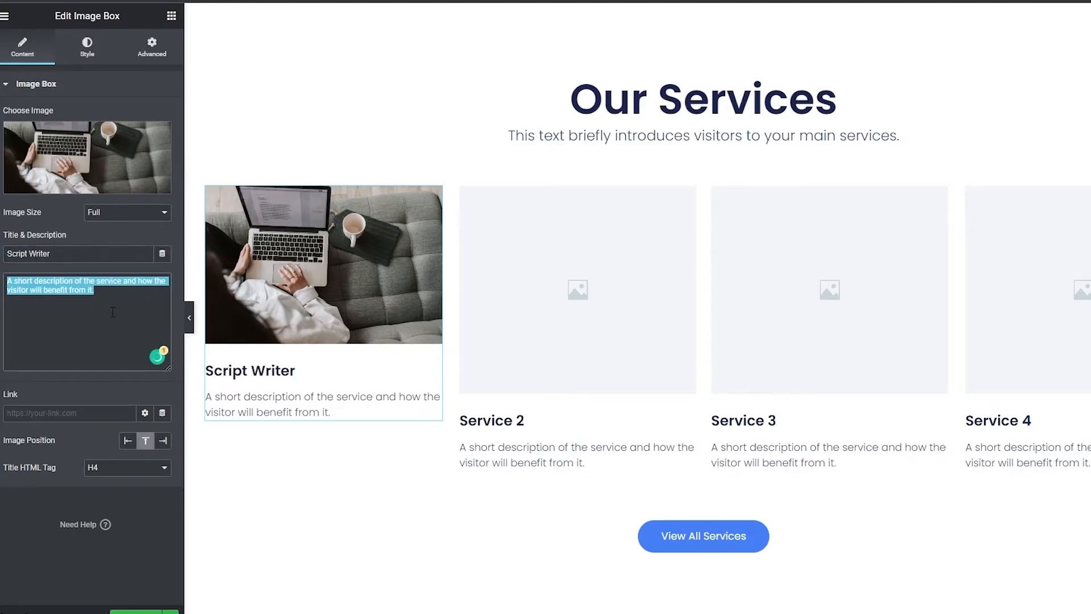
text(We)
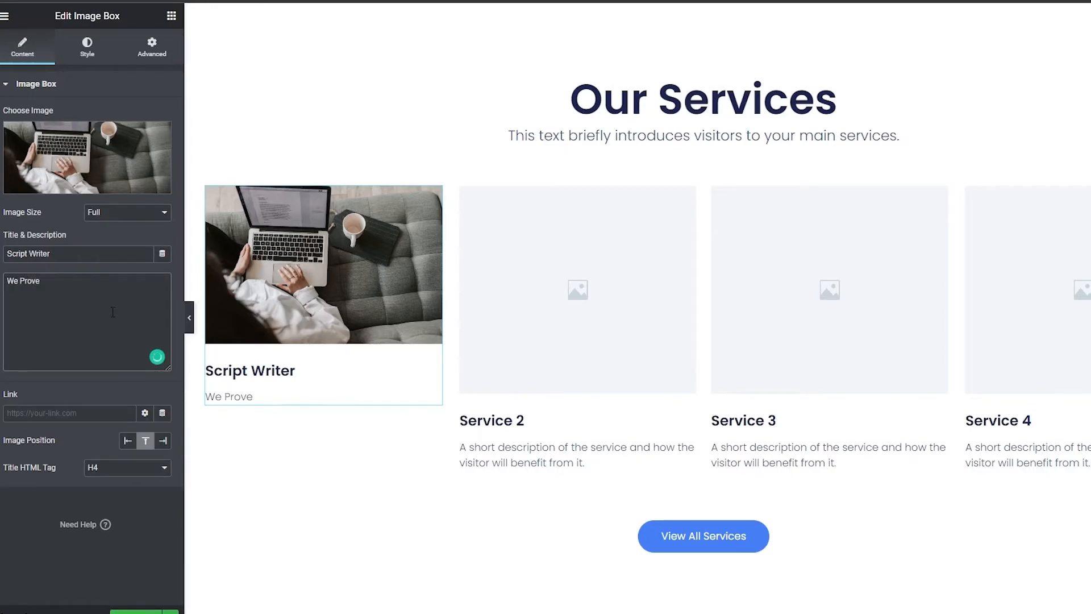
text( Provide some of the best script writers available)
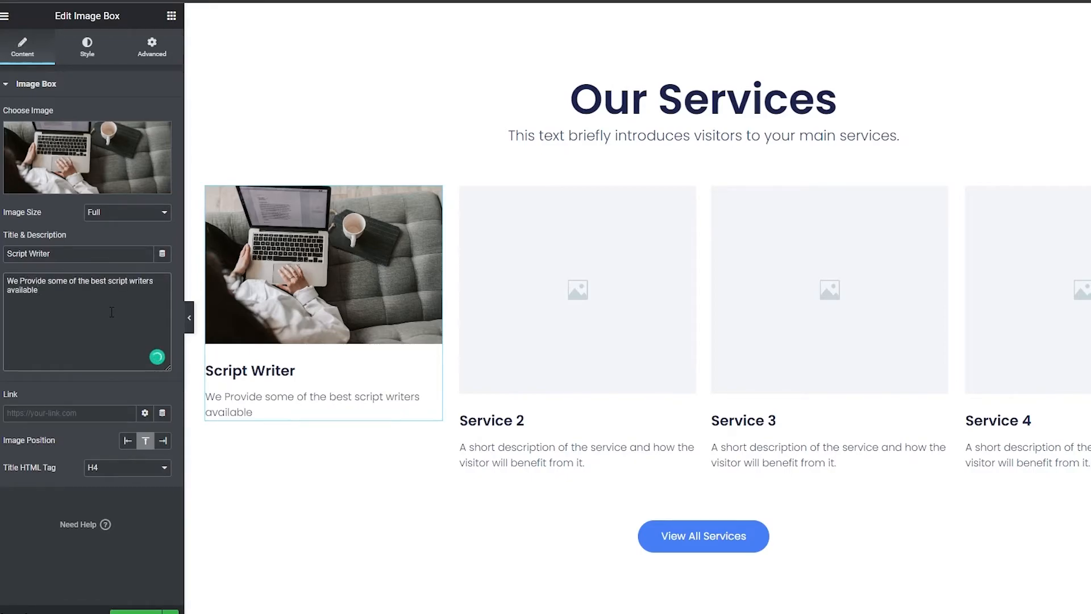
Replace the Service 2 placeholder image with the microphone photo from the media library.
click(532, 352)
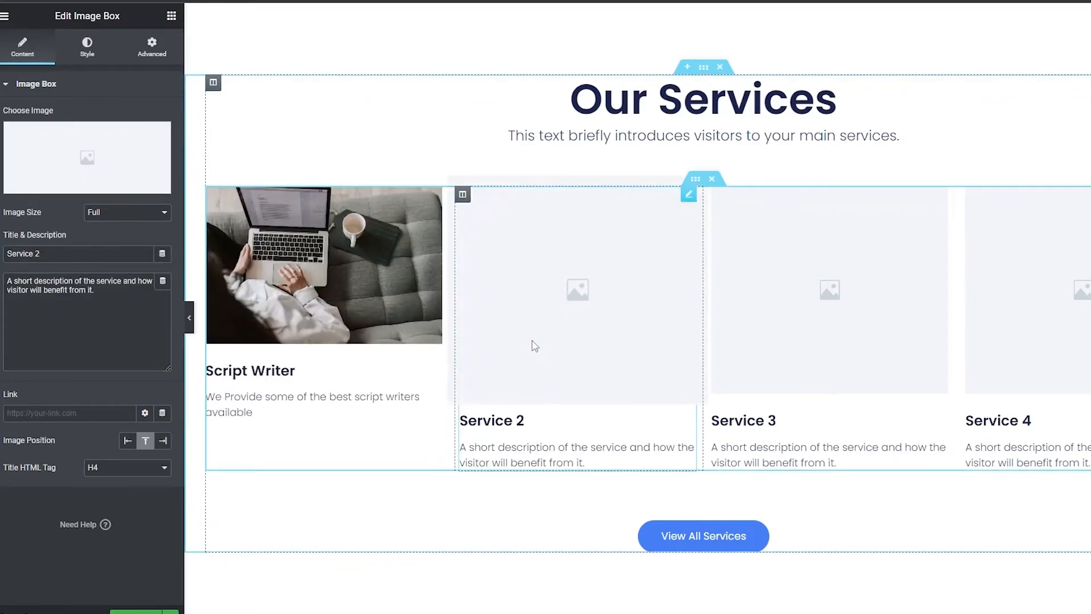
click(64, 168)
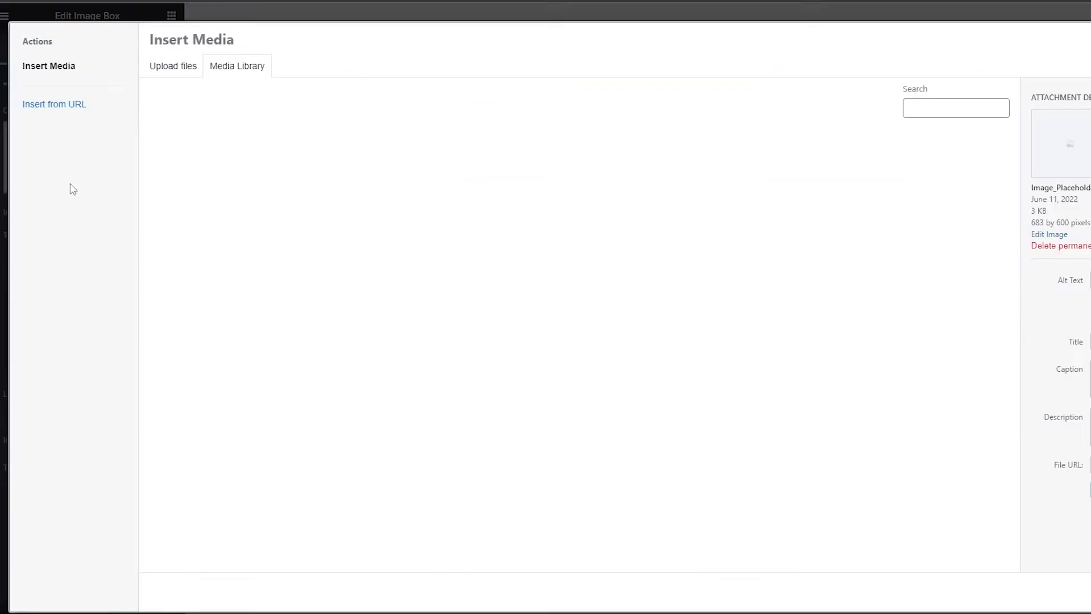
click(392, 195)
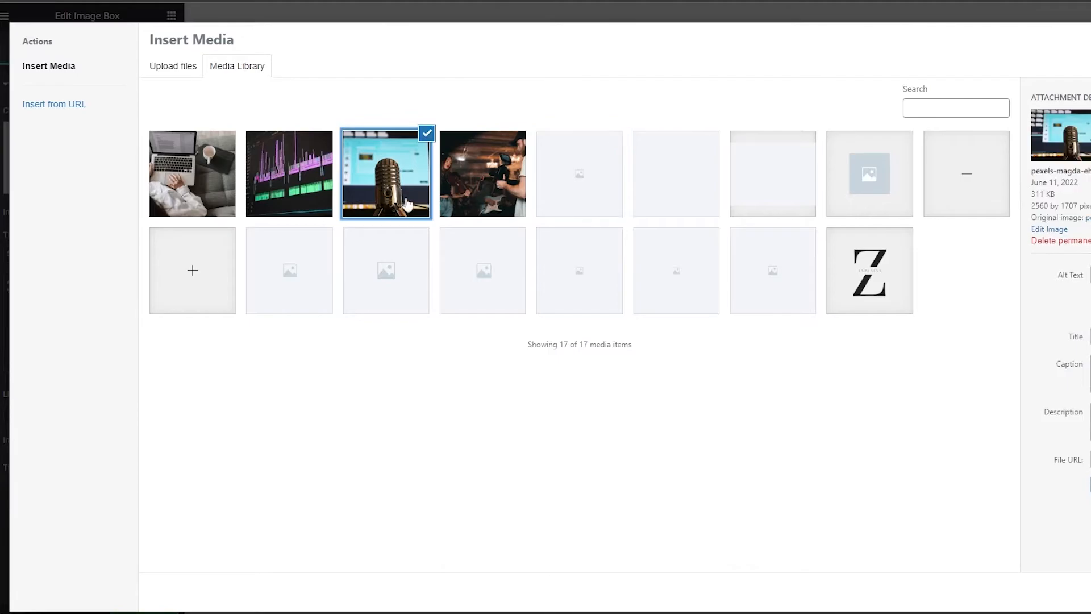
click(1068, 593)
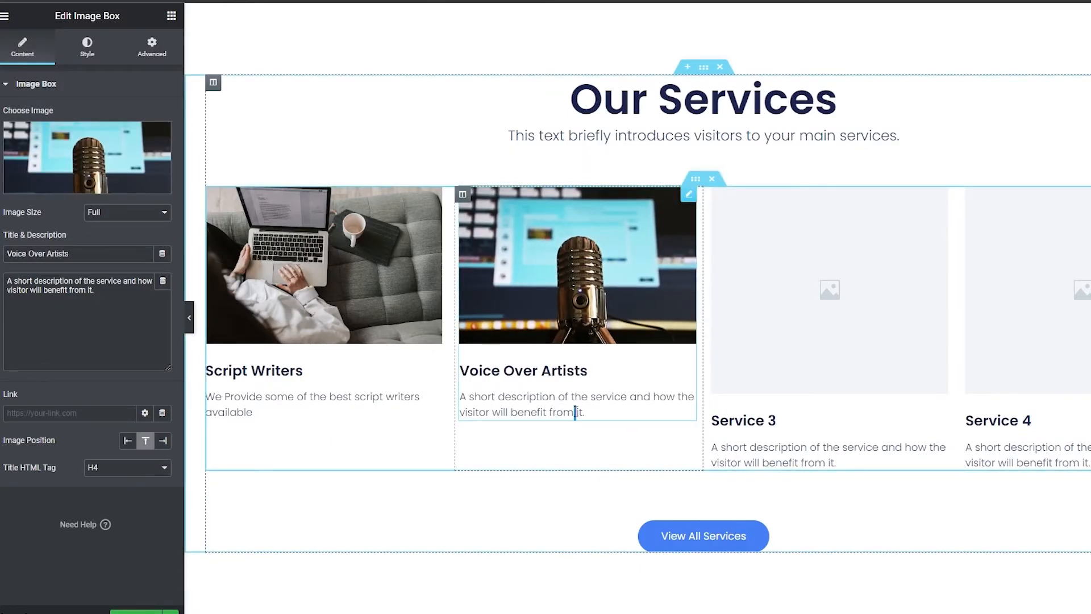
Replace the Voice Over Artists description with "You will Get Some Of The Best & most ProfessionalVoice Over Artists In The Industry".
click(575, 412)
triple_click(84, 293)
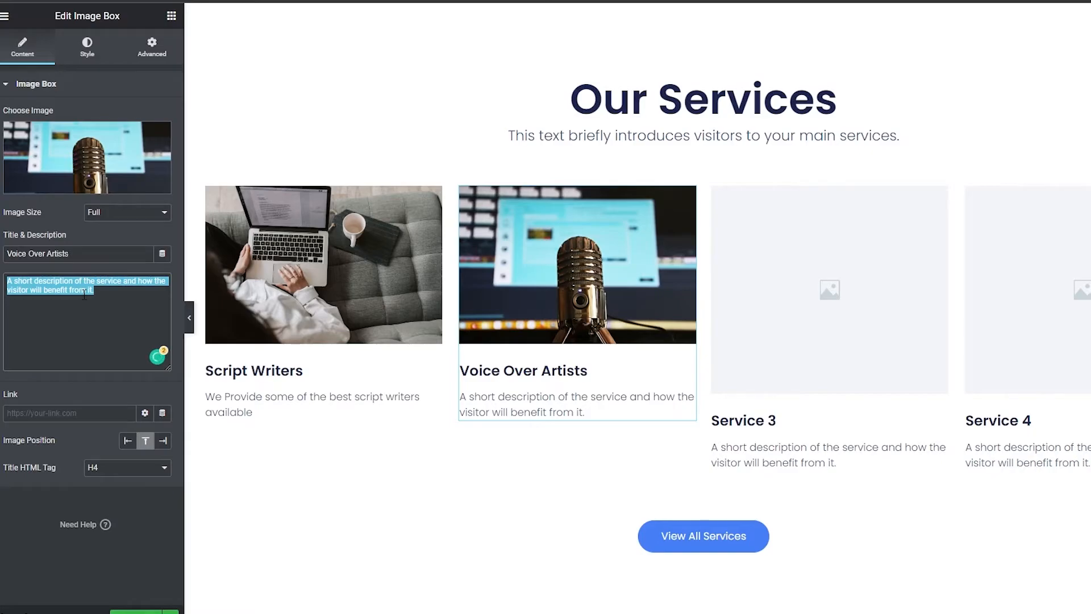
text(You will)
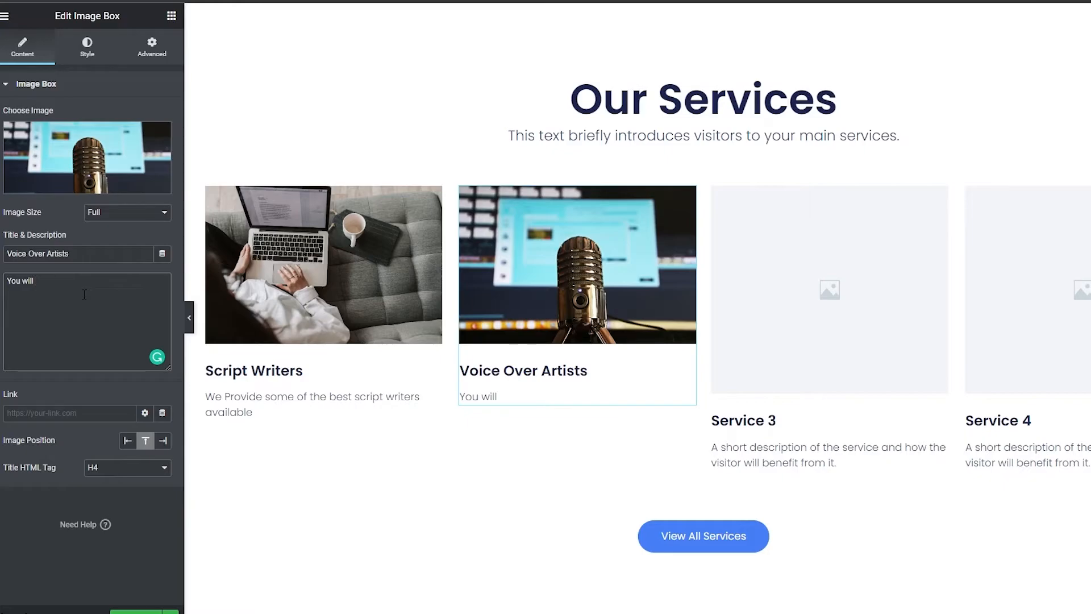
text(Get Some Of The Best & most ProfessionalVoice Over Artists In The Industry)
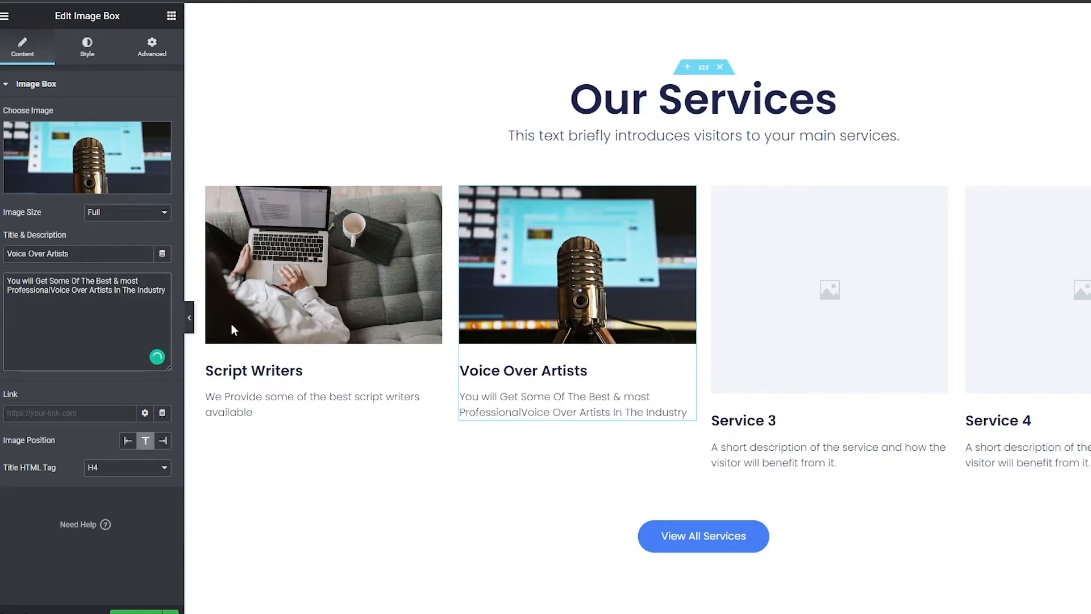
Replace the Service 3 placeholder image with the photo of the cameraman filming a violinist from the media library.
click(800, 372)
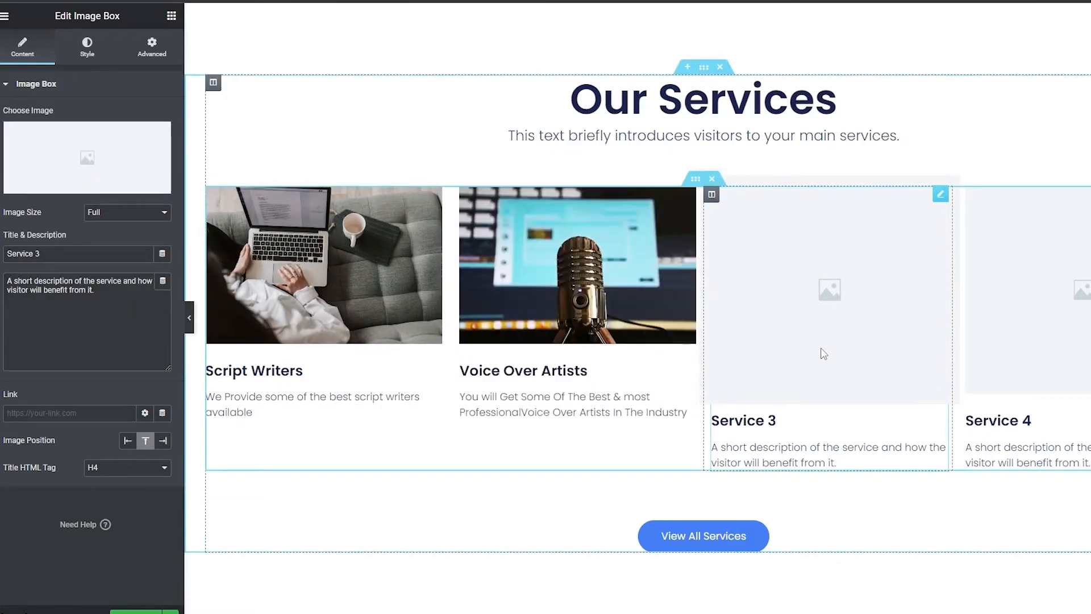
click(73, 176)
click(272, 189)
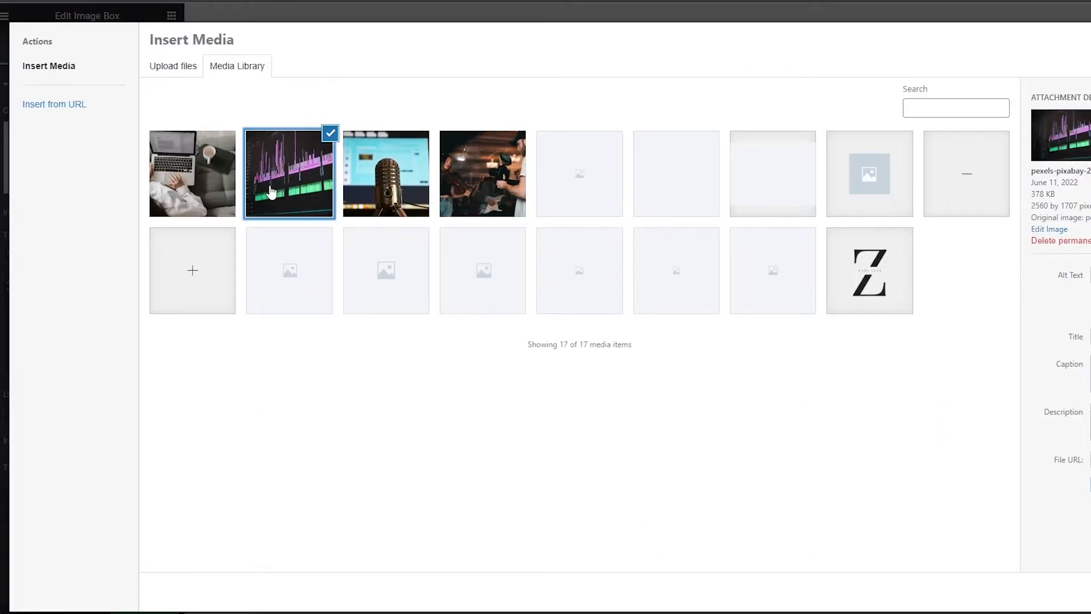
click(475, 176)
click(1090, 591)
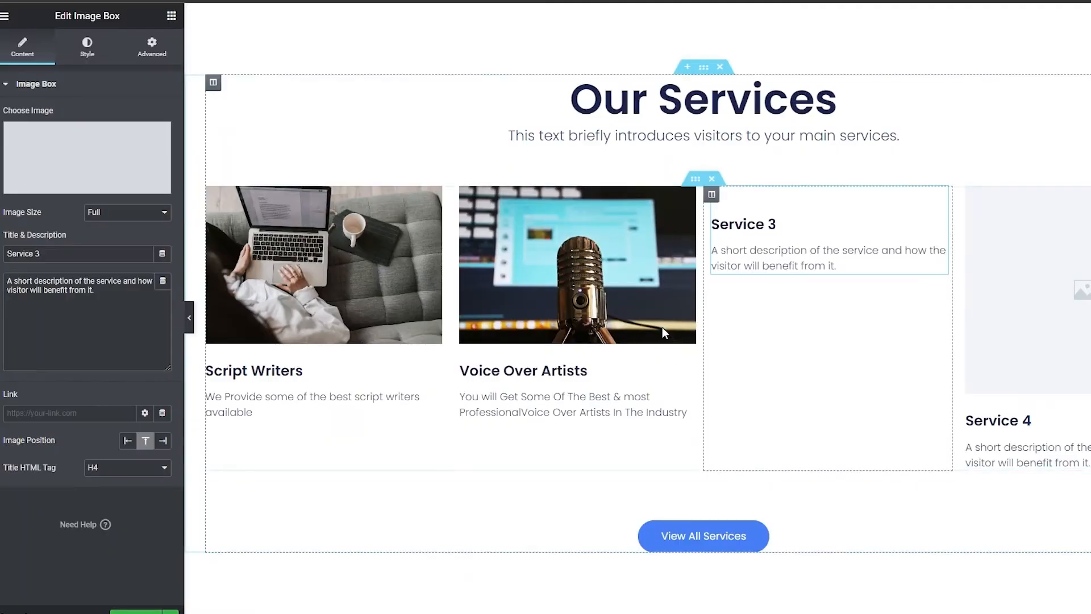
Change the title of the third service's image box to "Video Shoting".
triple_click(766, 372)
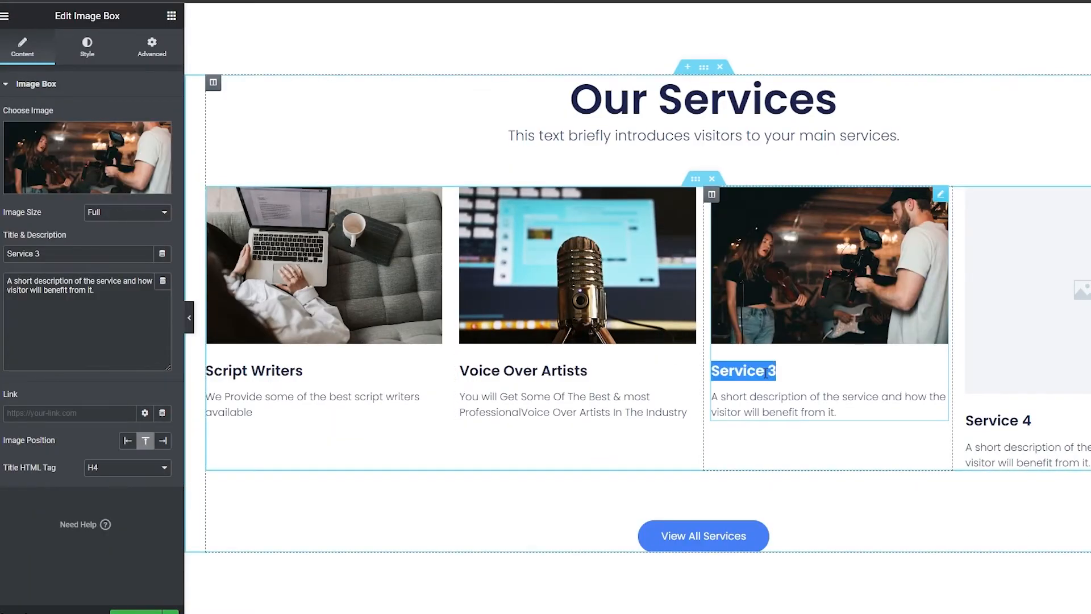
text(Video S)
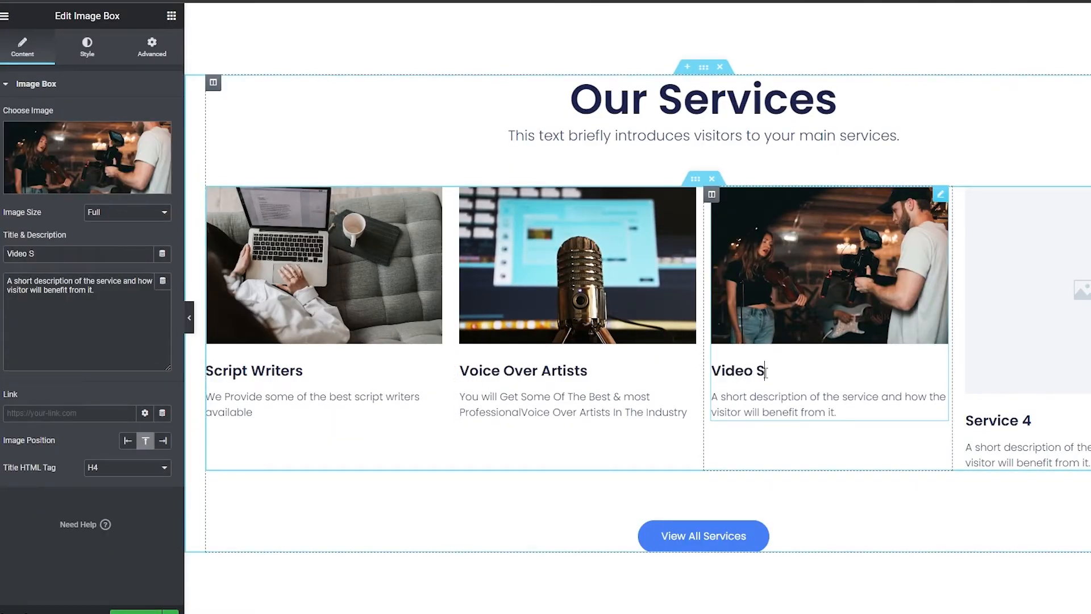
text(hotting)
click(786, 401)
click(789, 372)
right_click(790, 371)
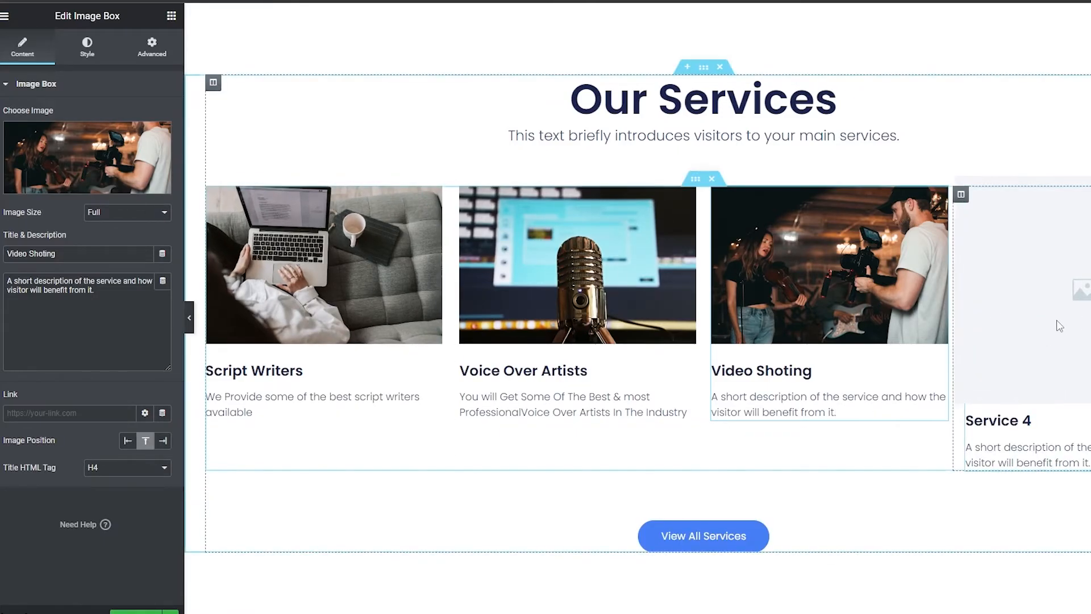
Replace the Service 4 placeholder with the audio-track editing timeline photo and change its title to "VideoEditing".
click(994, 444)
click(17, 169)
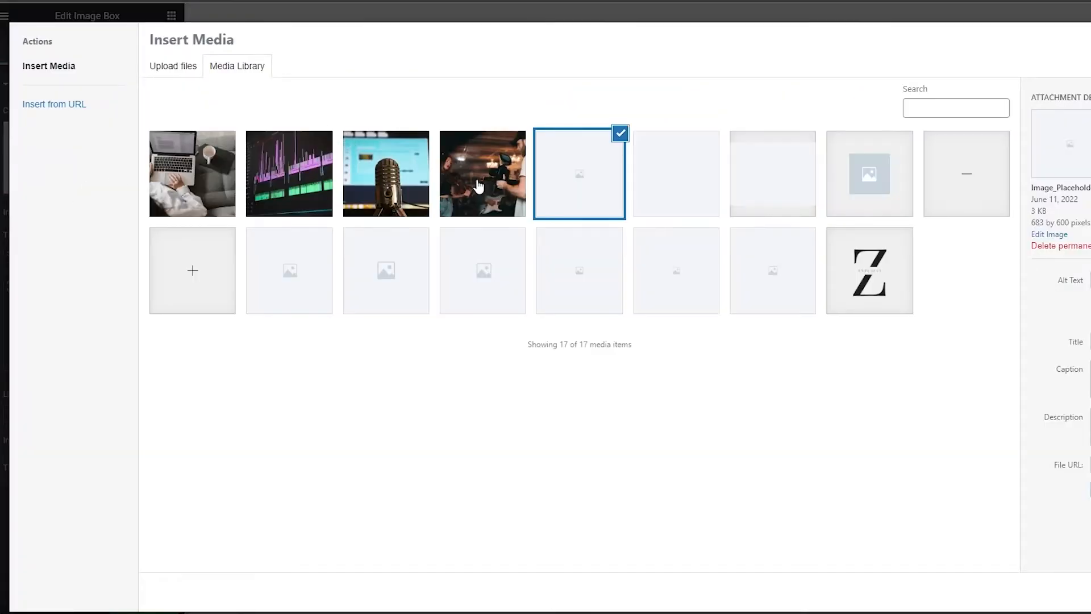
click(314, 173)
click(1089, 592)
double_click(1005, 371)
text(VideoEditing)
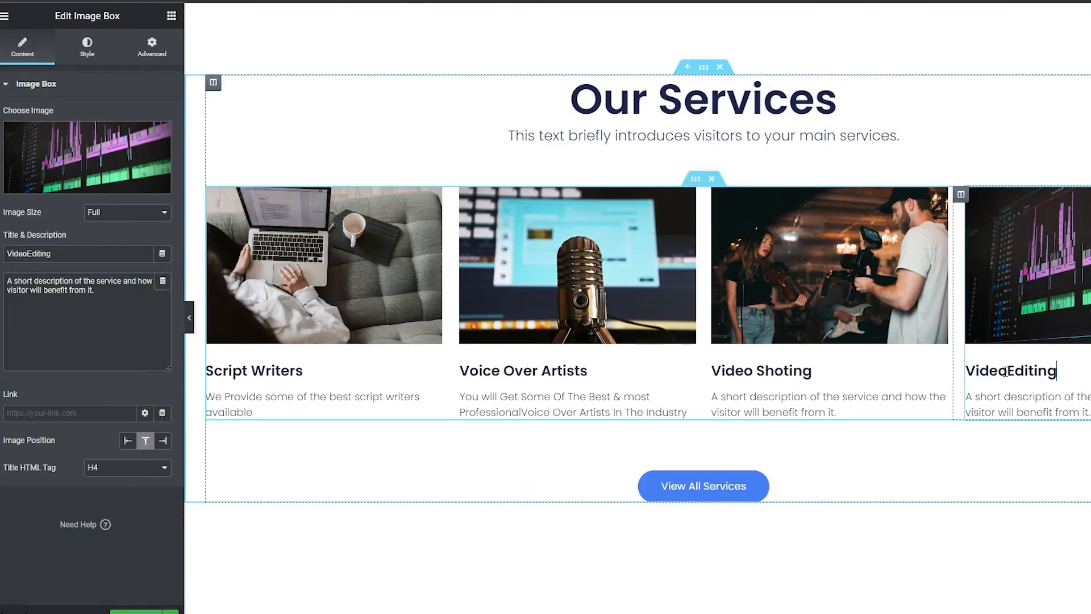
Open the media selection for the background image of the homepage's hero section.
scroll(788, 521, down, 1)
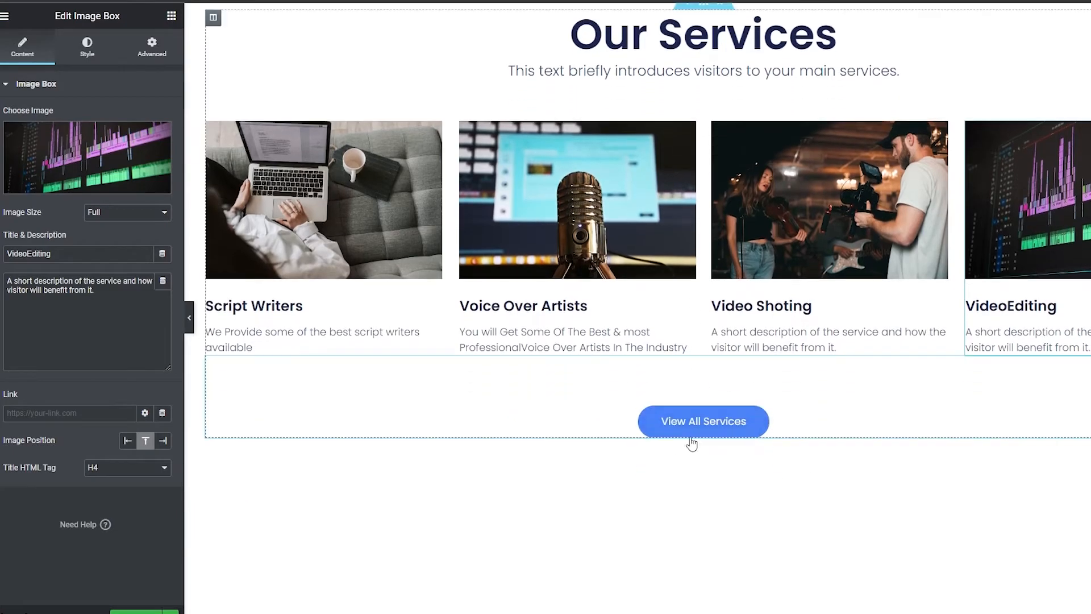
scroll(714, 436, up, 10)
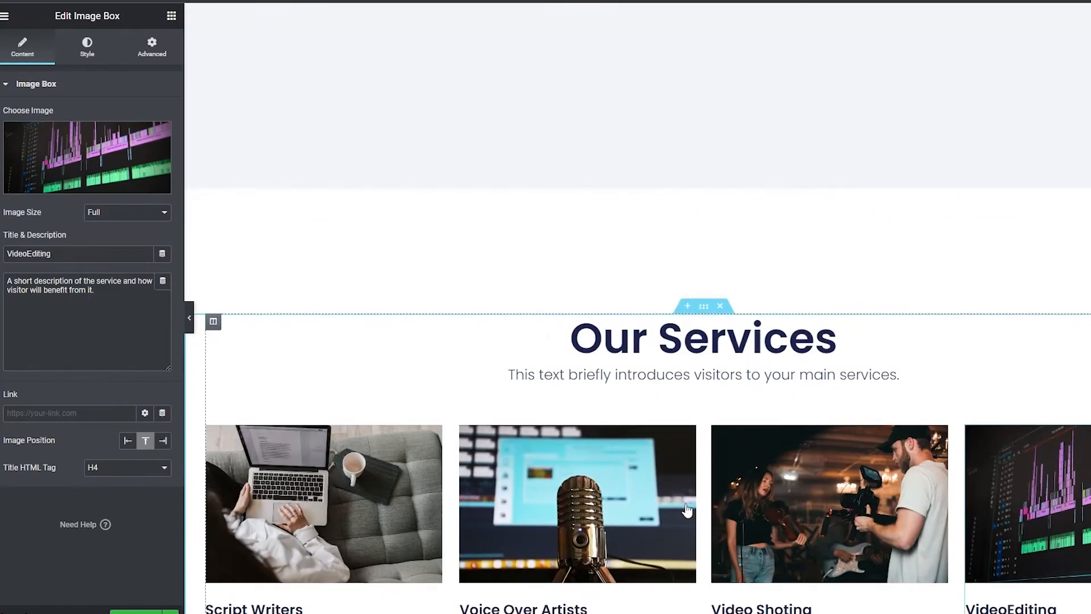
scroll(681, 371, up, 1)
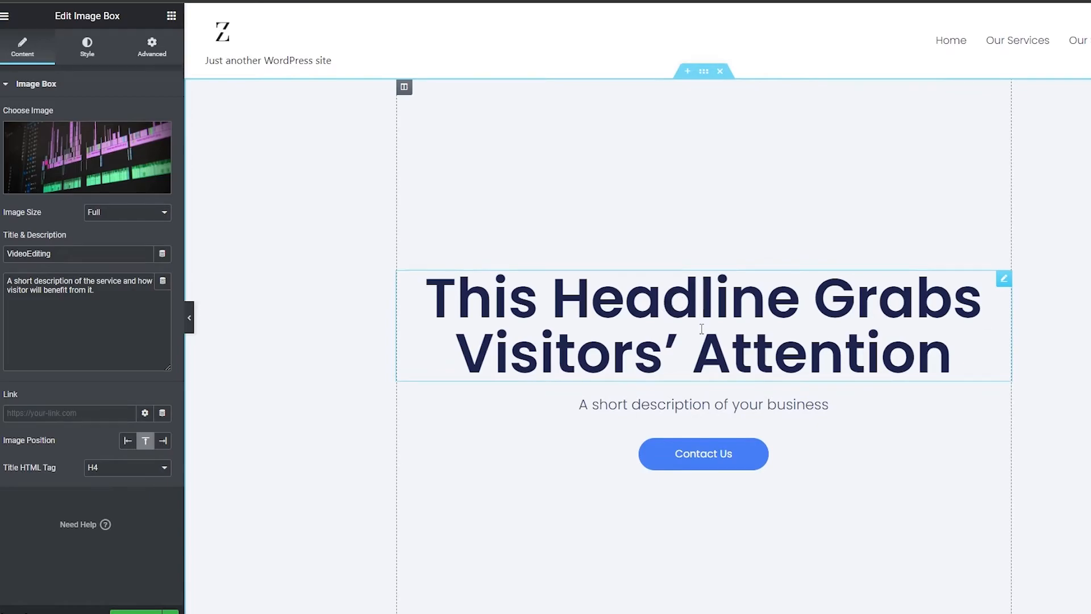
scroll(681, 337, down, 2)
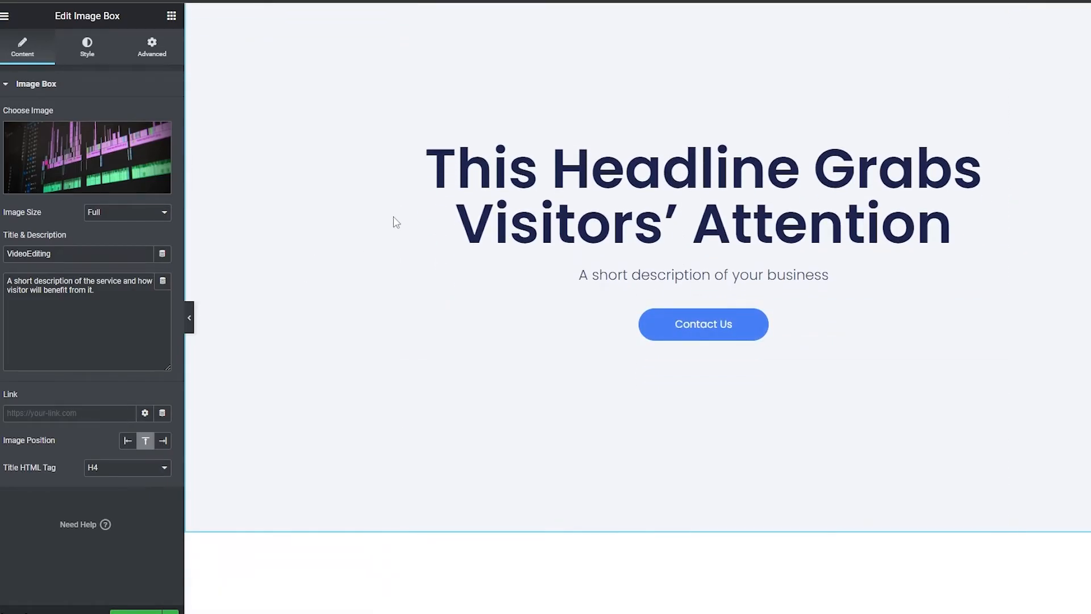
scroll(340, 307, up, 2)
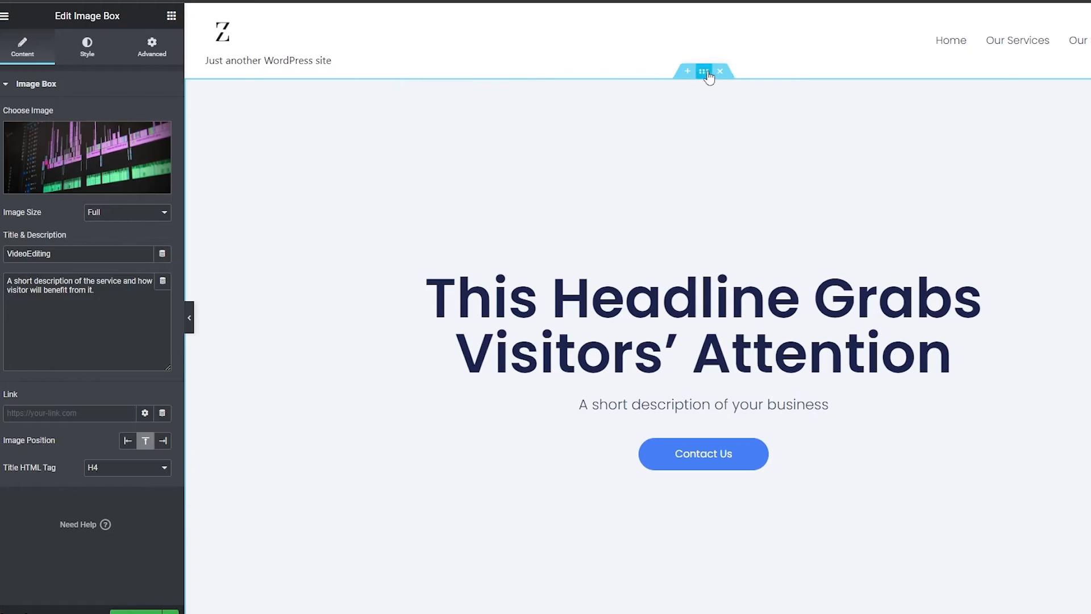
click(703, 71)
click(101, 57)
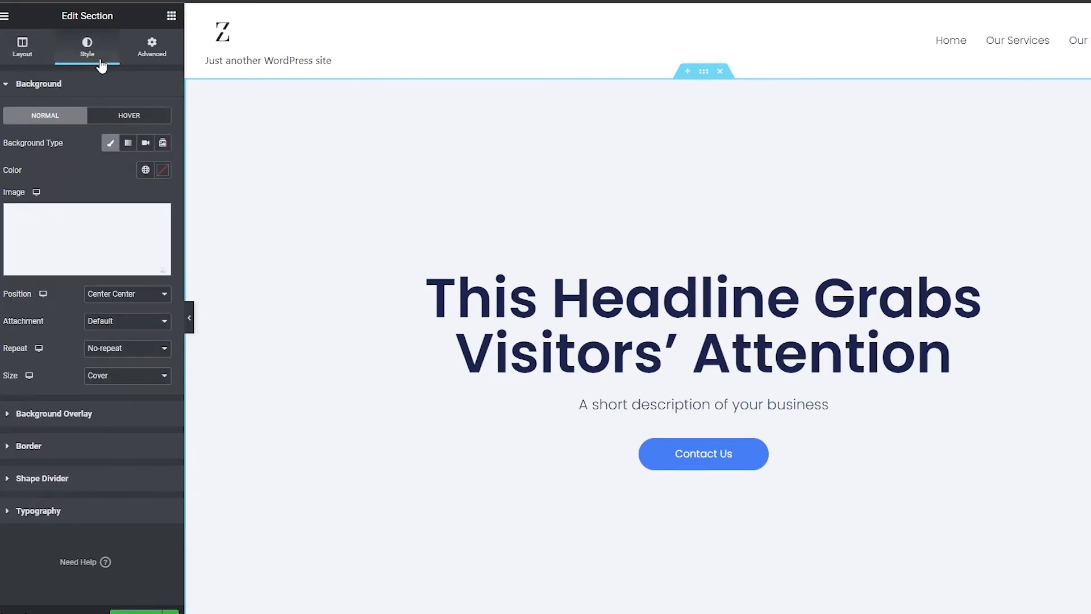
click(100, 246)
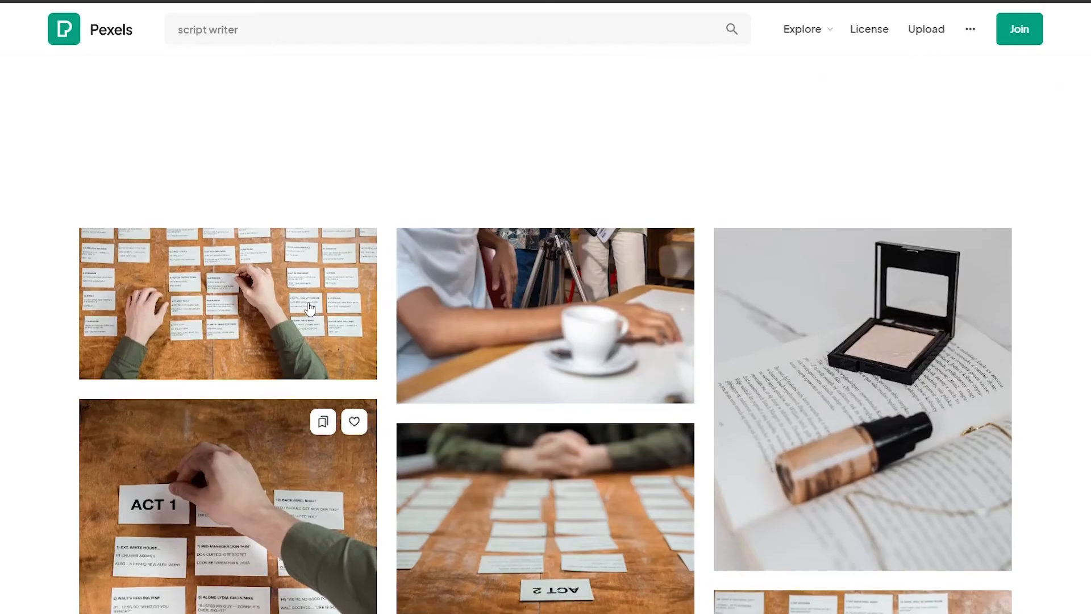
Switch to Pexels, search for "media" and download the black-and-white photo of stacked amplifiers around a television.
scroll(320, 307, down, 5)
scroll(319, 307, up, 10)
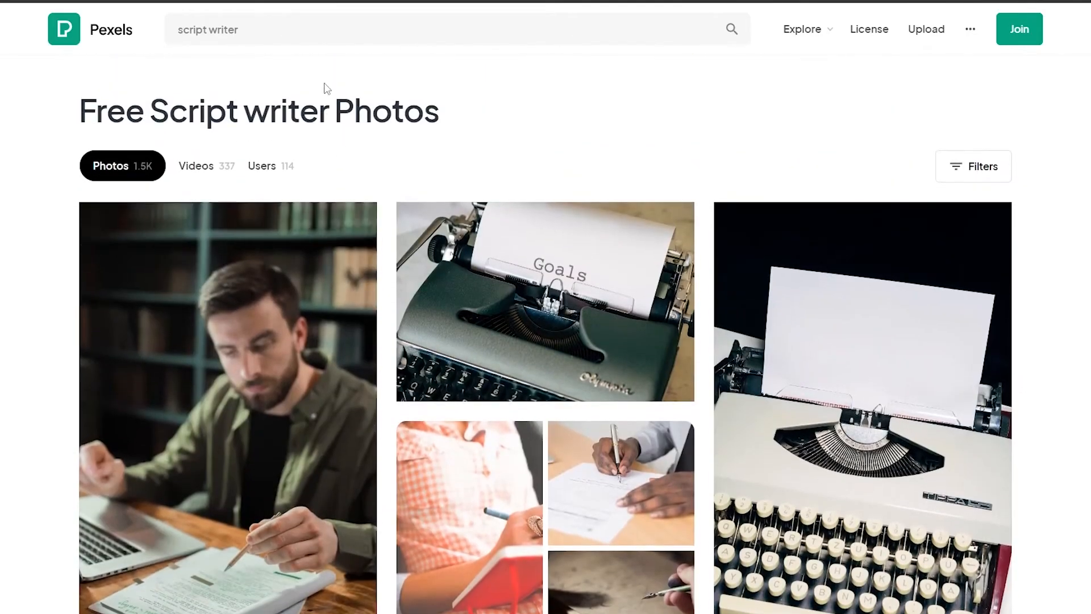
click(317, 34)
text(Media)
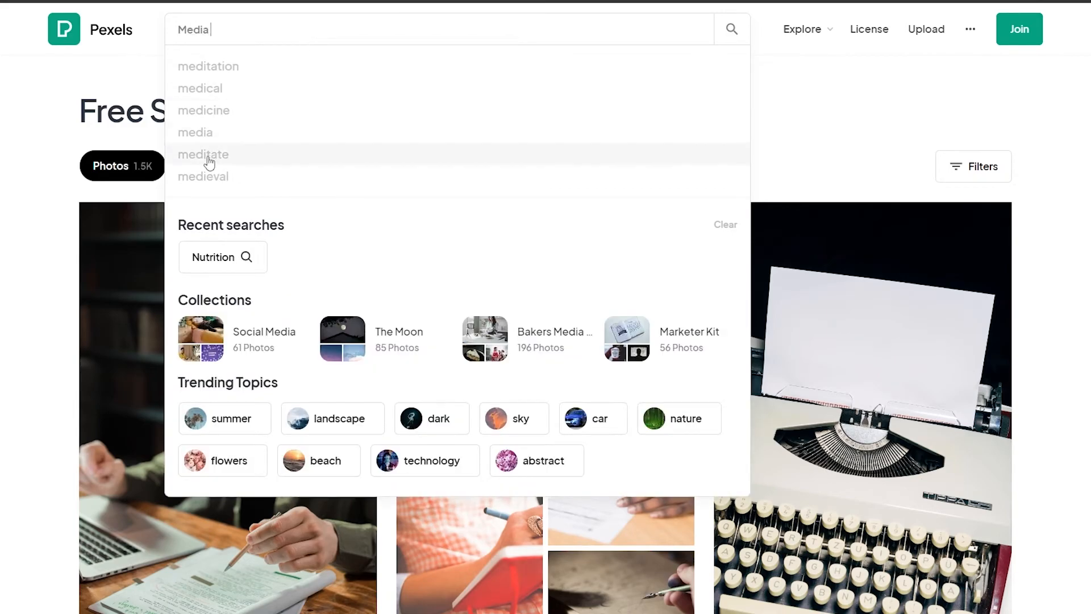
click(210, 137)
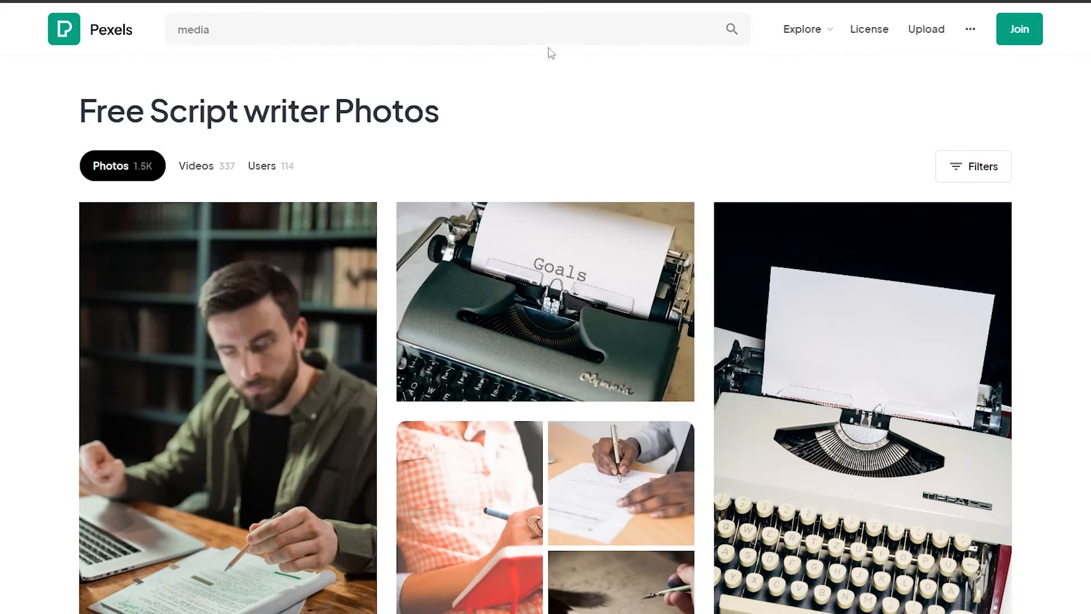
scroll(398, 147, down, 2)
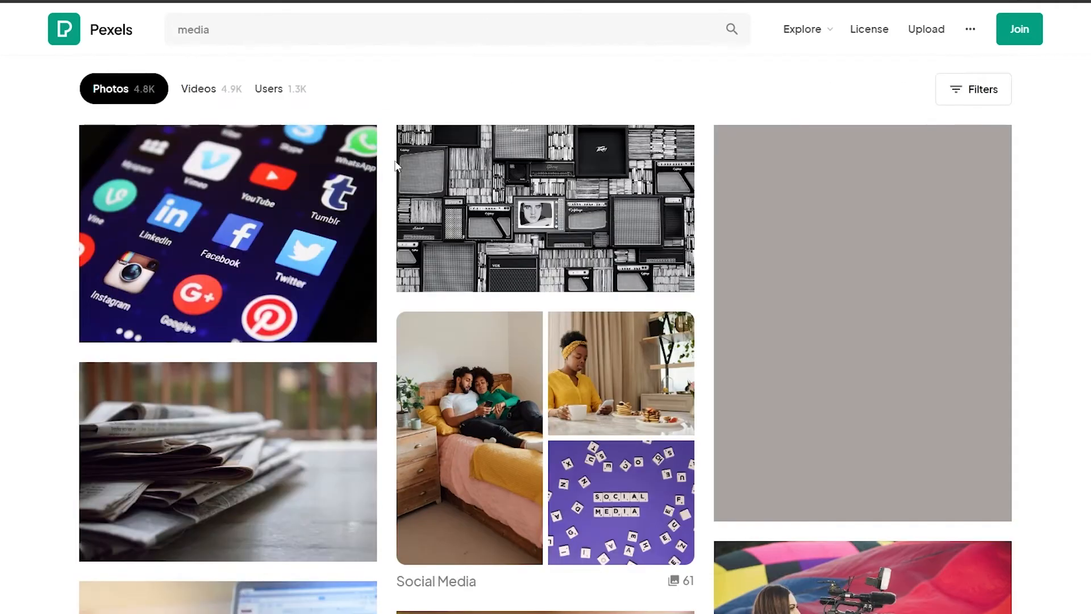
click(596, 216)
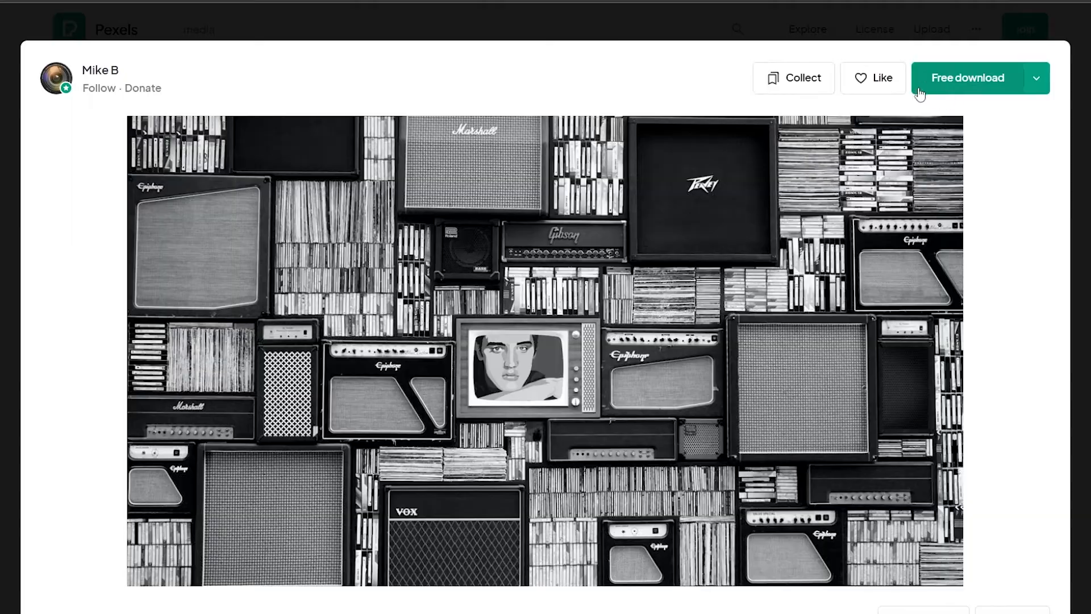
click(955, 79)
Upload the downloaded amplifier photo to the media library and insert it as the hero section's background image.
click(458, 285)
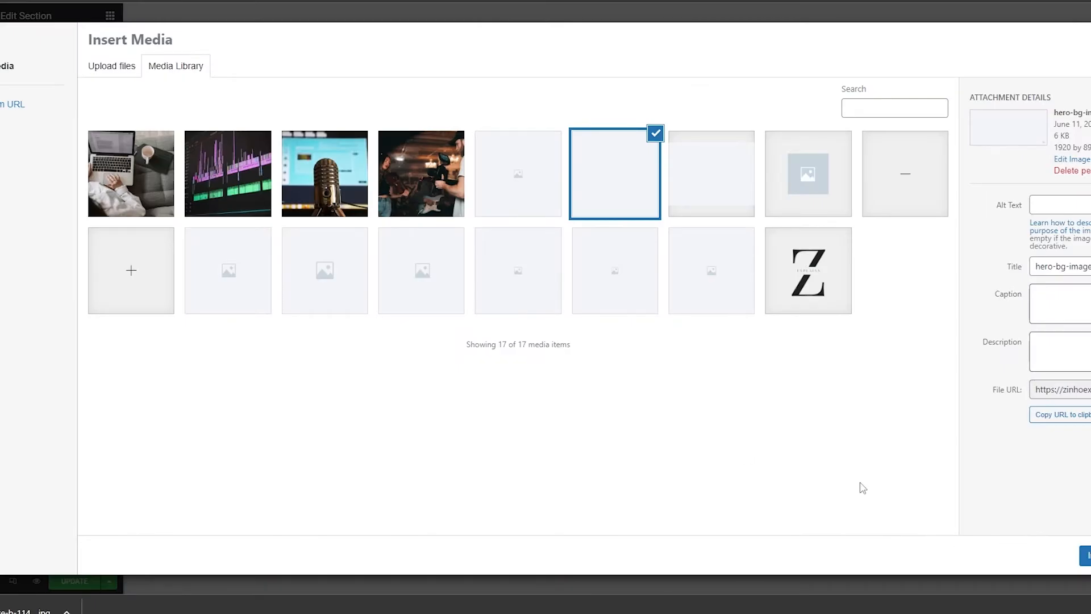
click(113, 67)
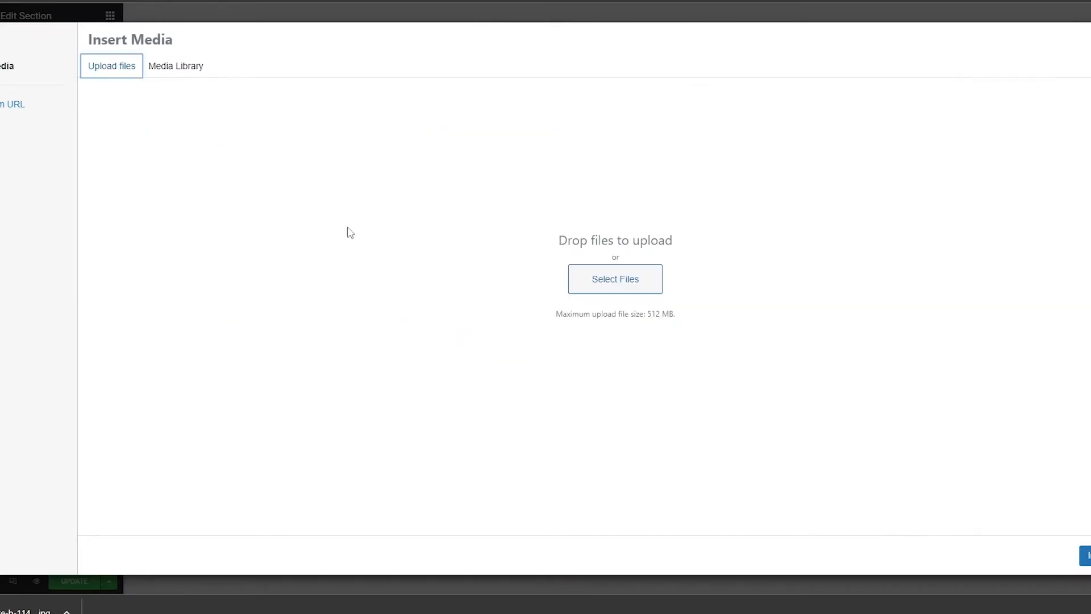
click(574, 279)
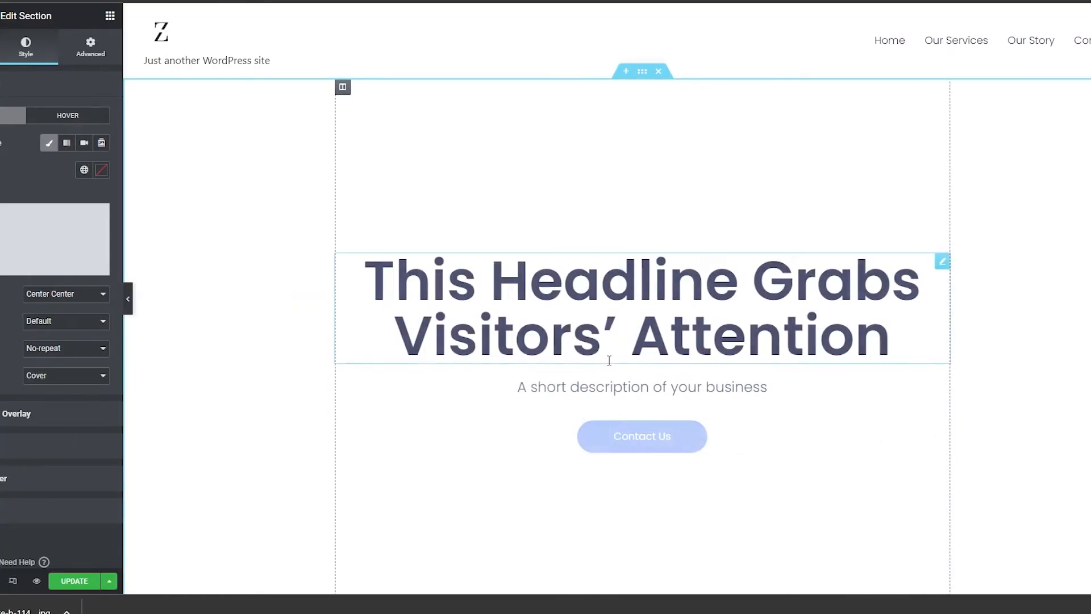
Replace the hero headline with "One Stop Solution To All Your Media Problems".
click(605, 358)
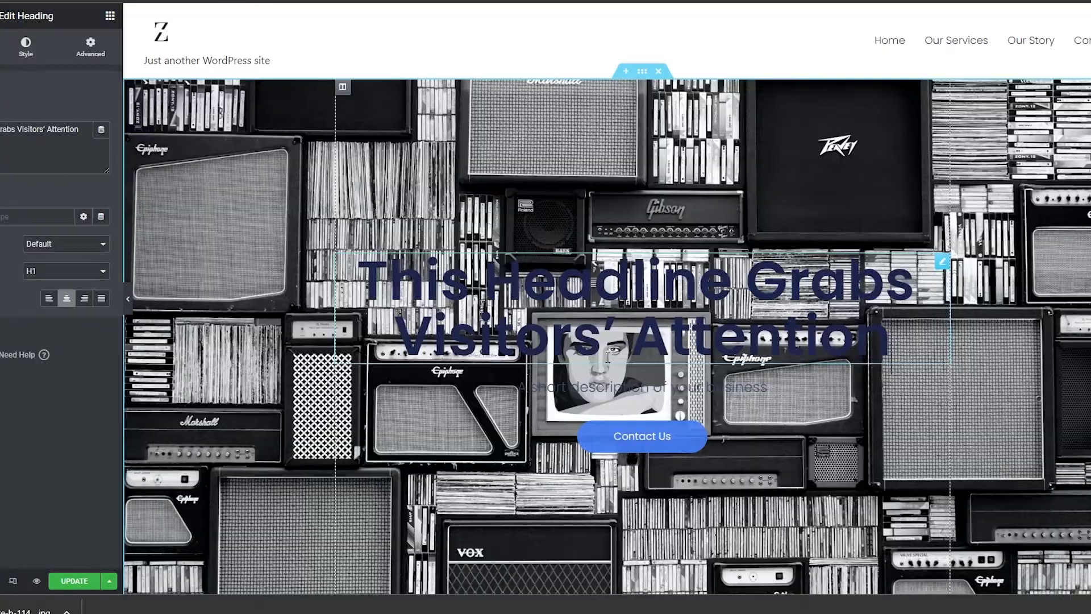
triple_click(710, 347)
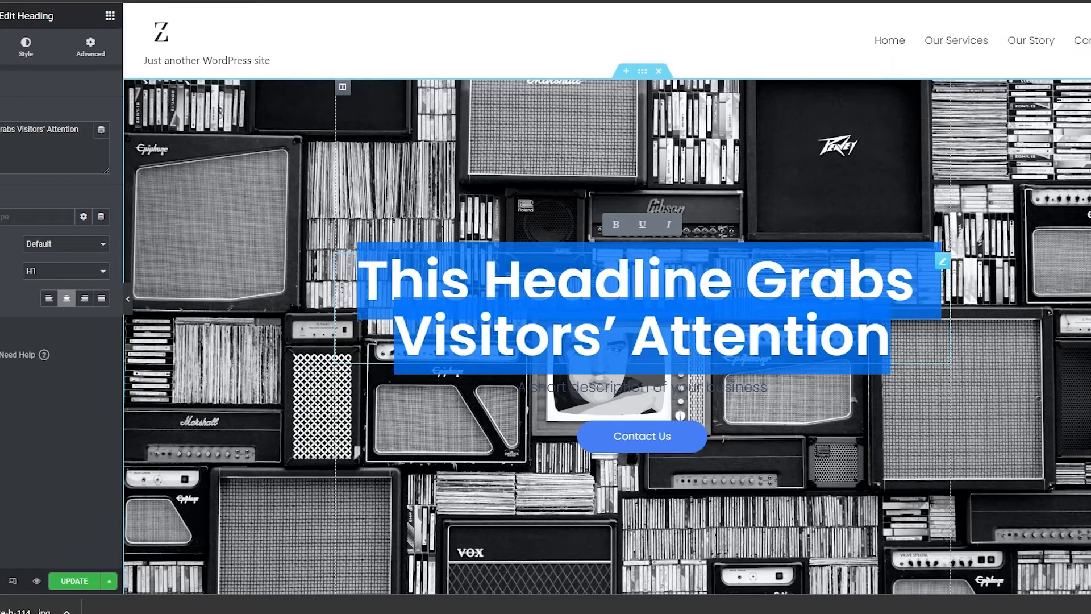
text(One Stop Solution To All Your Media Problems)
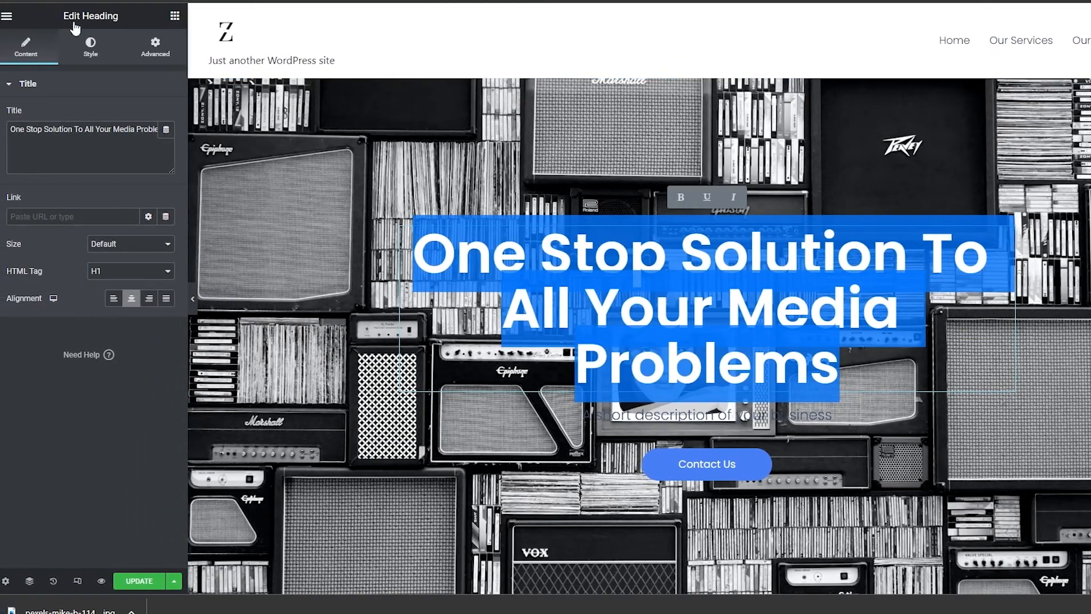
Set the hero headline's text color to white (#FFFFFF).
click(83, 45)
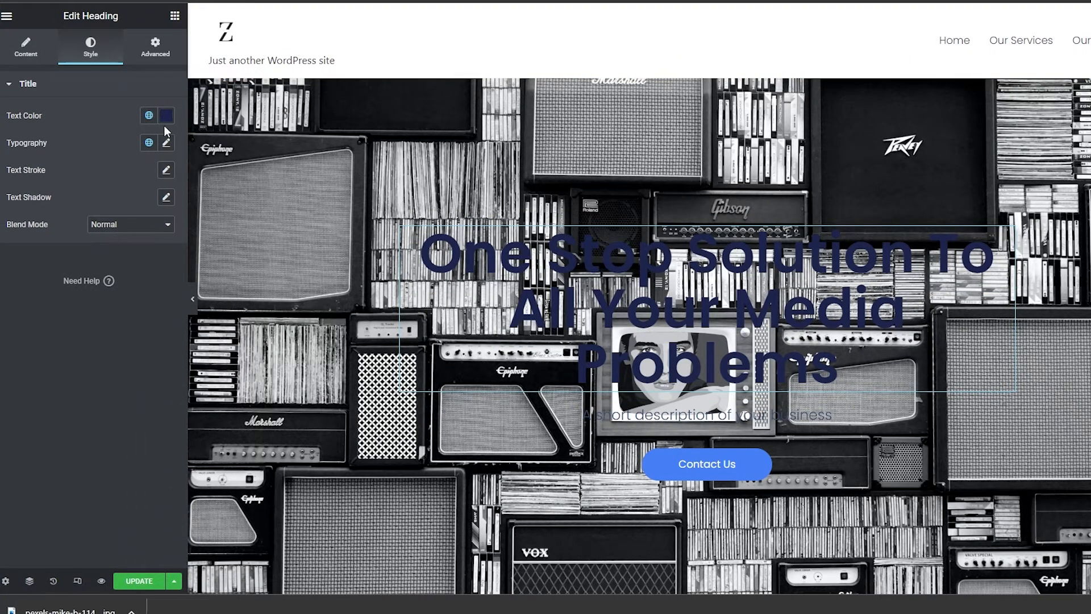
click(166, 116)
drag(108, 216, 10, 165)
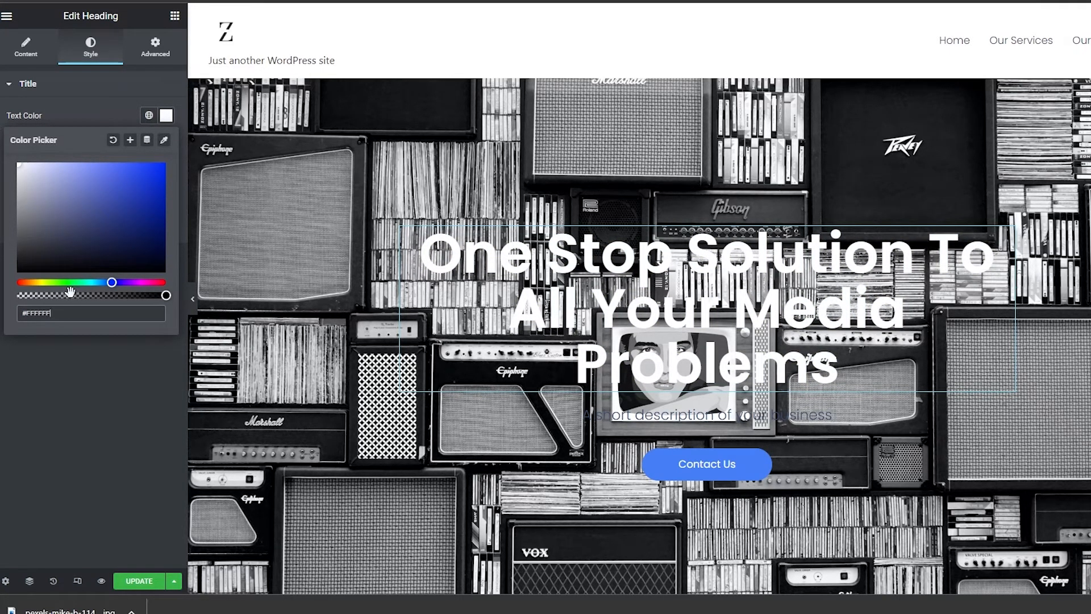
Try red (#FF0000) as the hero headline's text color.
drag(52, 285, 17, 283)
drag(32, 207, 155, 163)
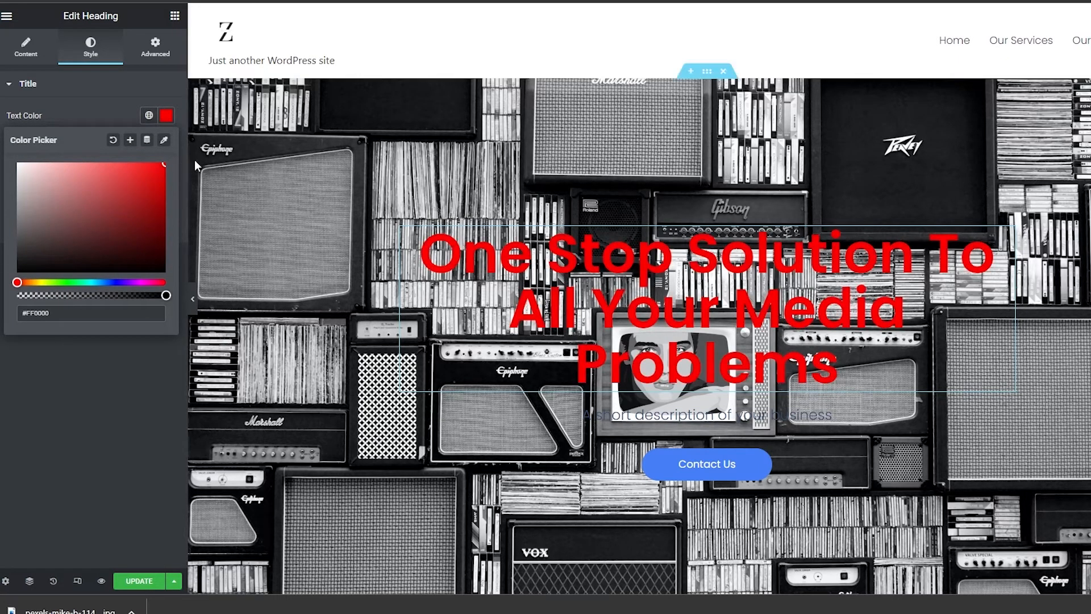
Set the text color of the short business description under the headline to white.
click(644, 414)
triple_click(644, 414)
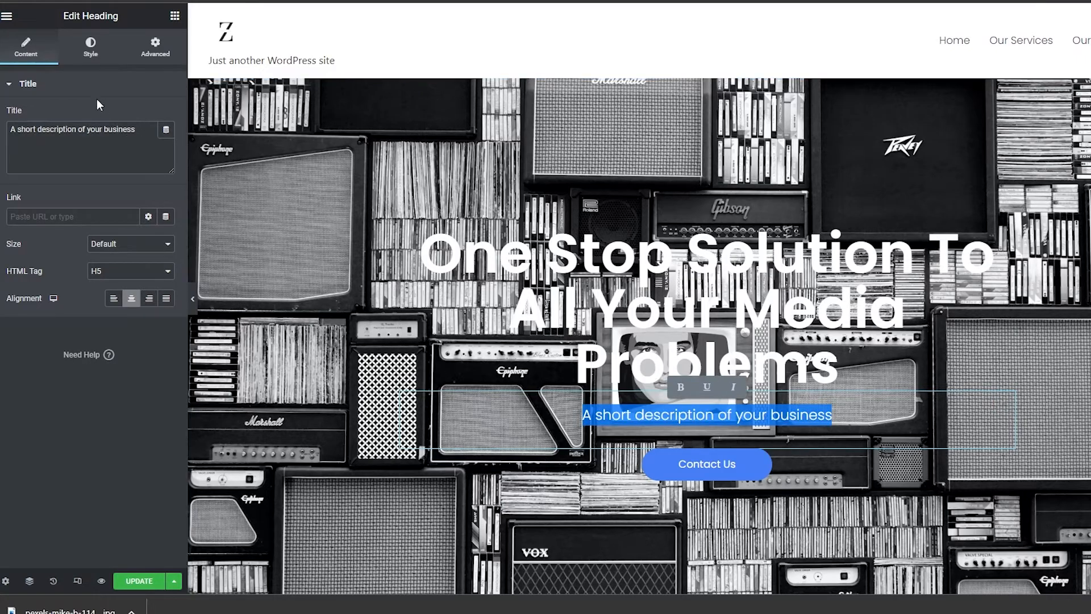
click(102, 50)
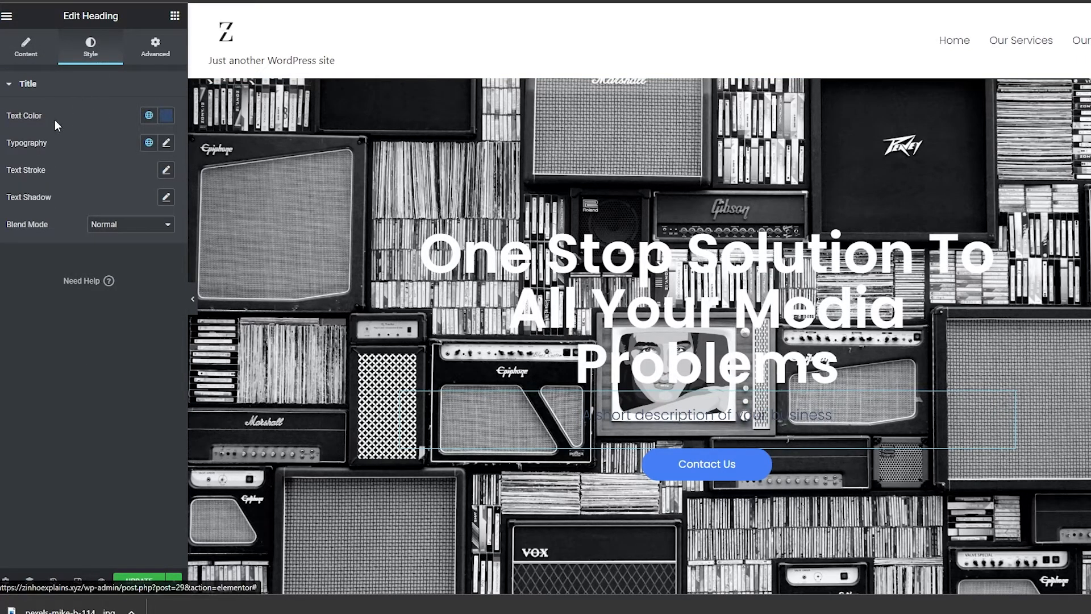
click(165, 115)
click(124, 90)
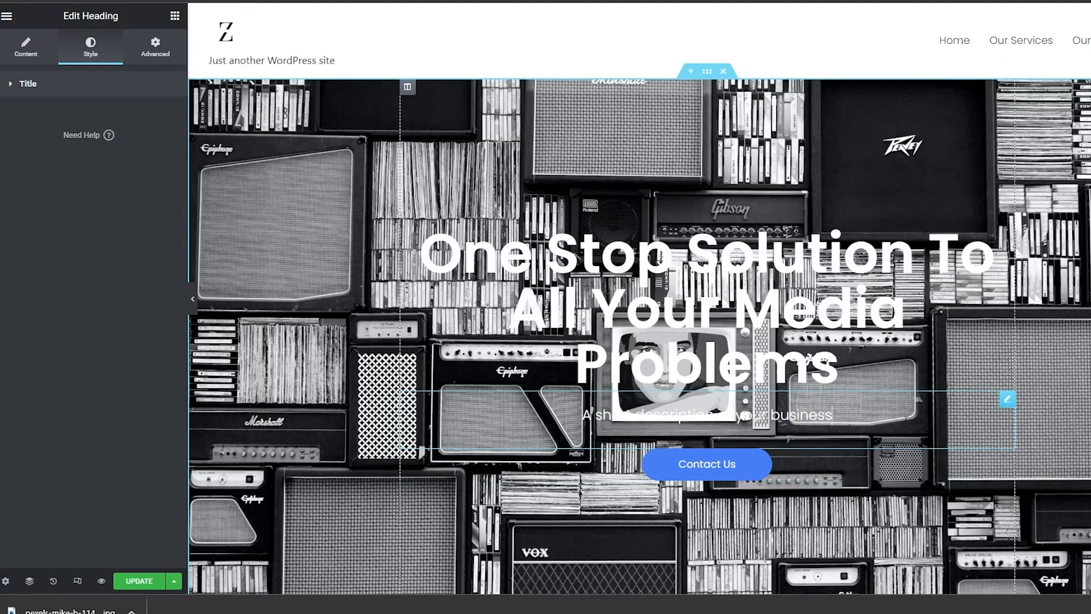
Try near-black (#020101) as the text color of the short business description, and set it back to white.
drag(832, 415, 582, 414)
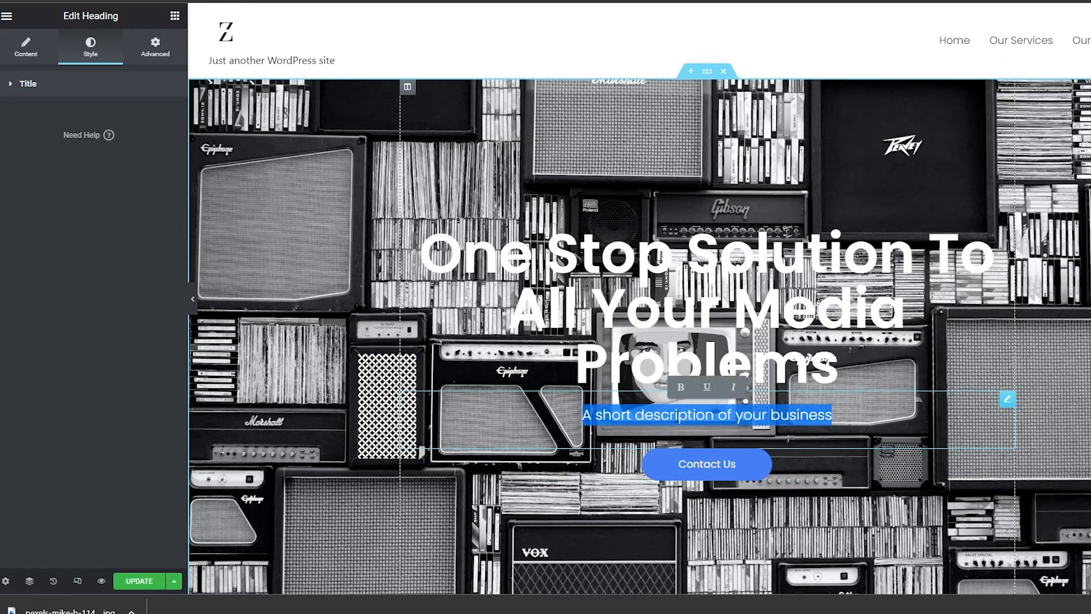
click(136, 57)
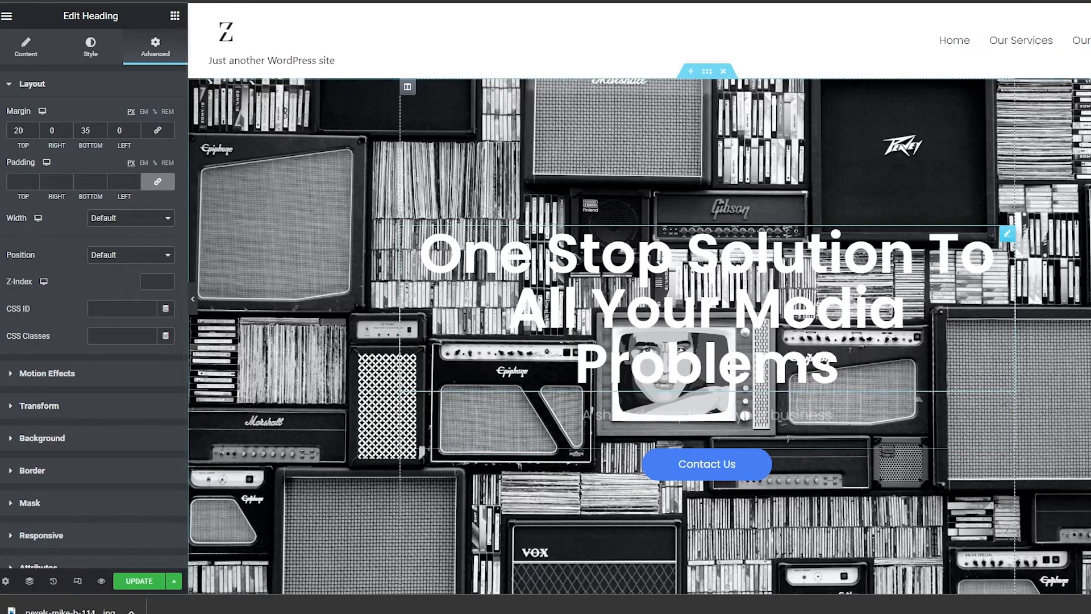
triple_click(714, 419)
click(85, 52)
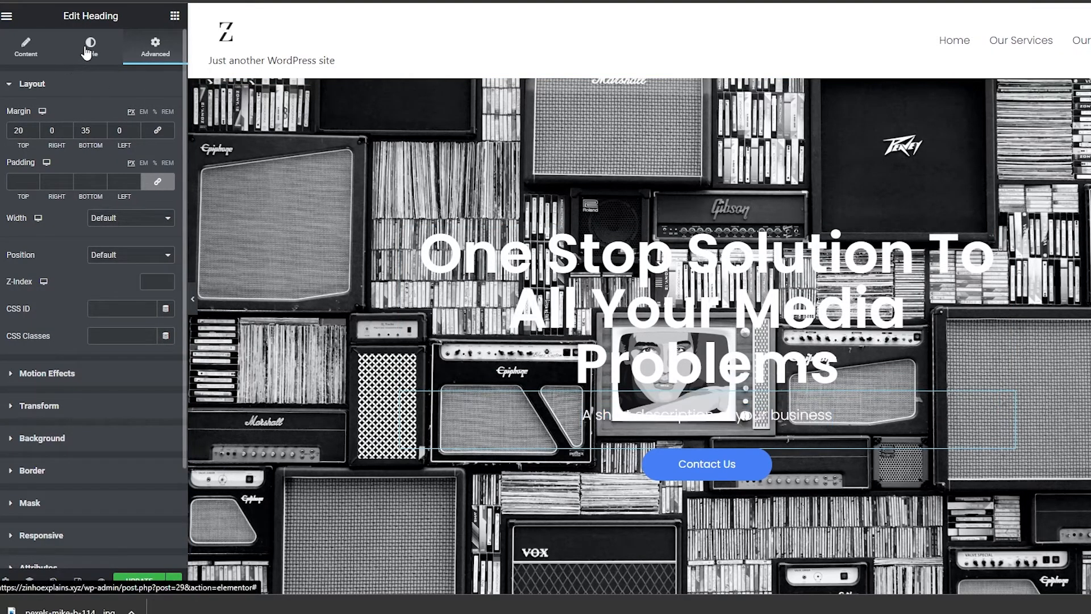
click(166, 116)
drag(135, 222, 45, 280)
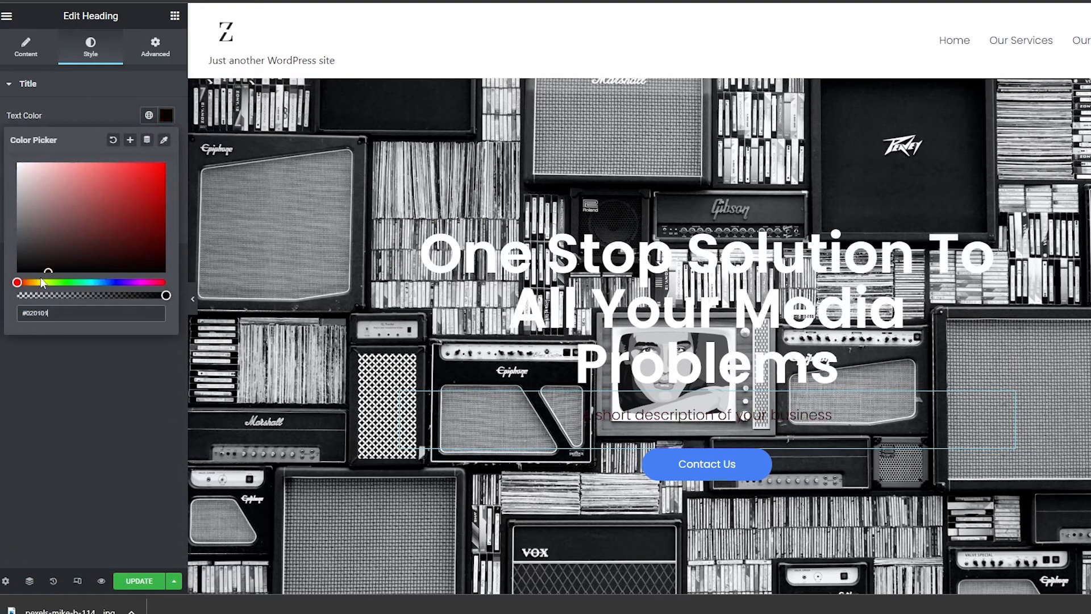
drag(25, 351, 14, 162)
click(46, 355)
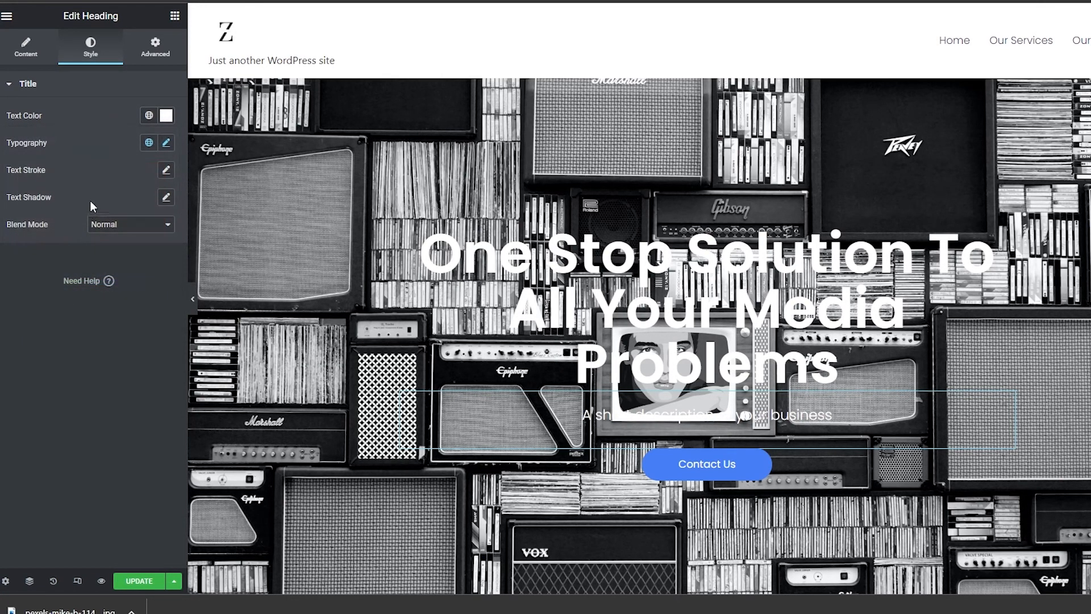
Add a text stroke and a text shadow with a blur of 10 to the short business description.
click(165, 170)
drag(19, 222, 32, 225)
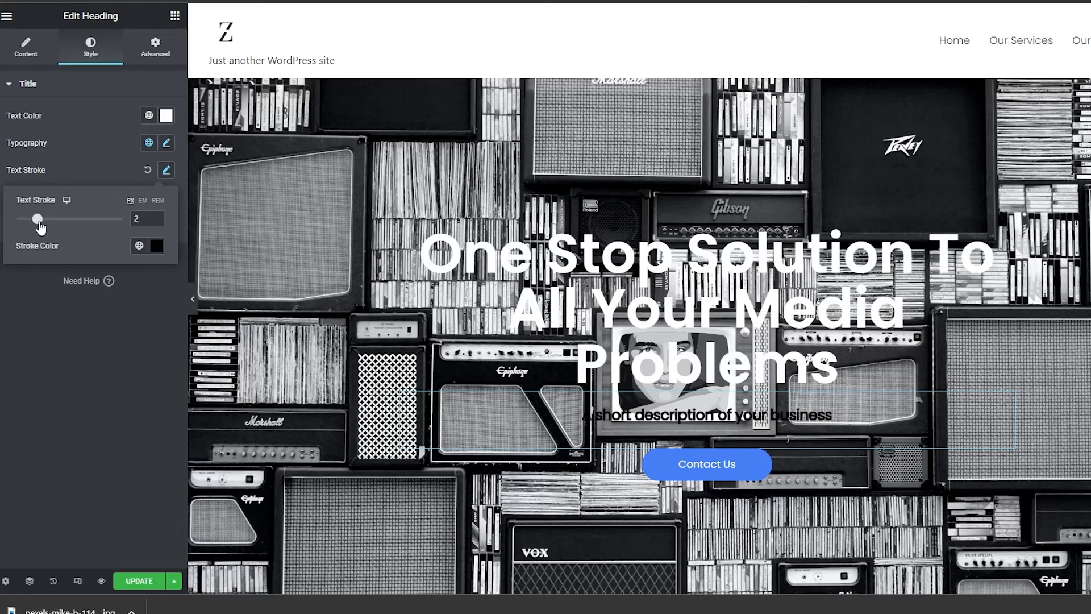
click(33, 291)
click(166, 197)
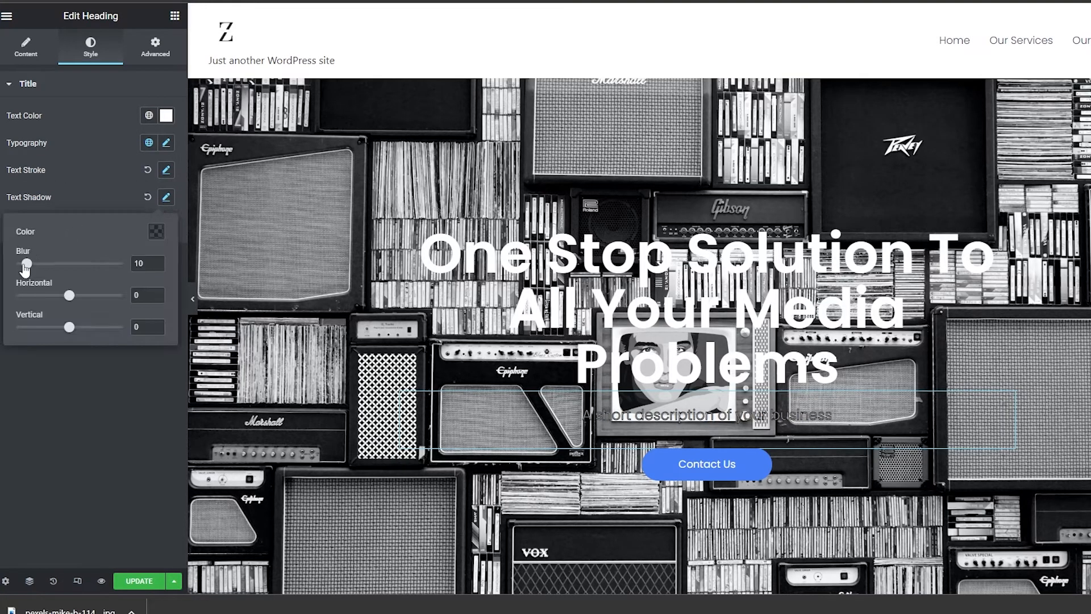
click(156, 233)
click(116, 330)
click(73, 406)
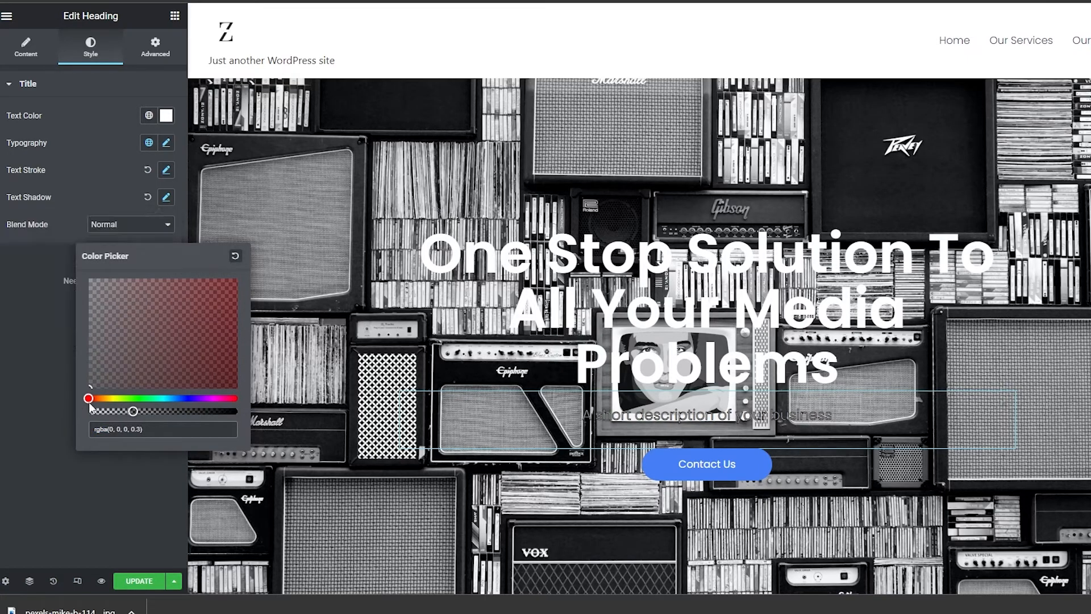
click(15, 398)
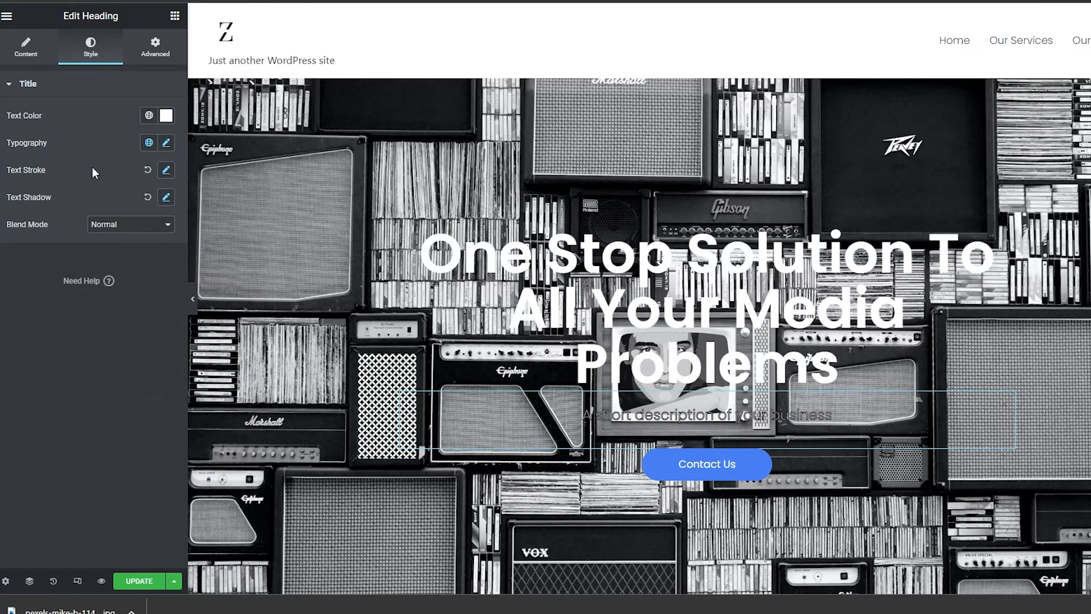
Set the short business description's HTML tag to H1 and its size to XXL.
click(40, 54)
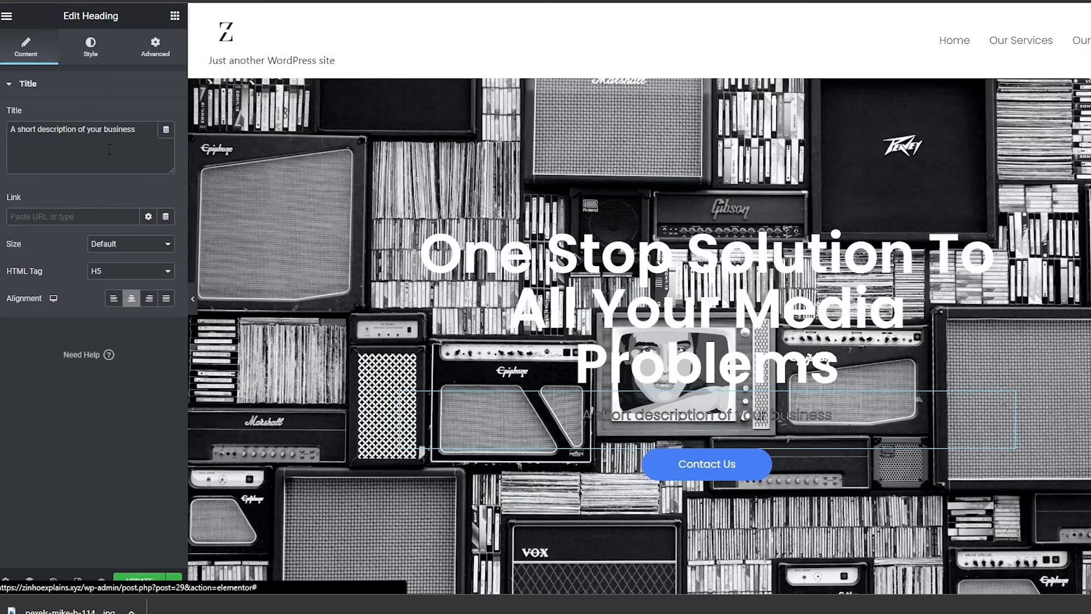
click(137, 273)
click(119, 334)
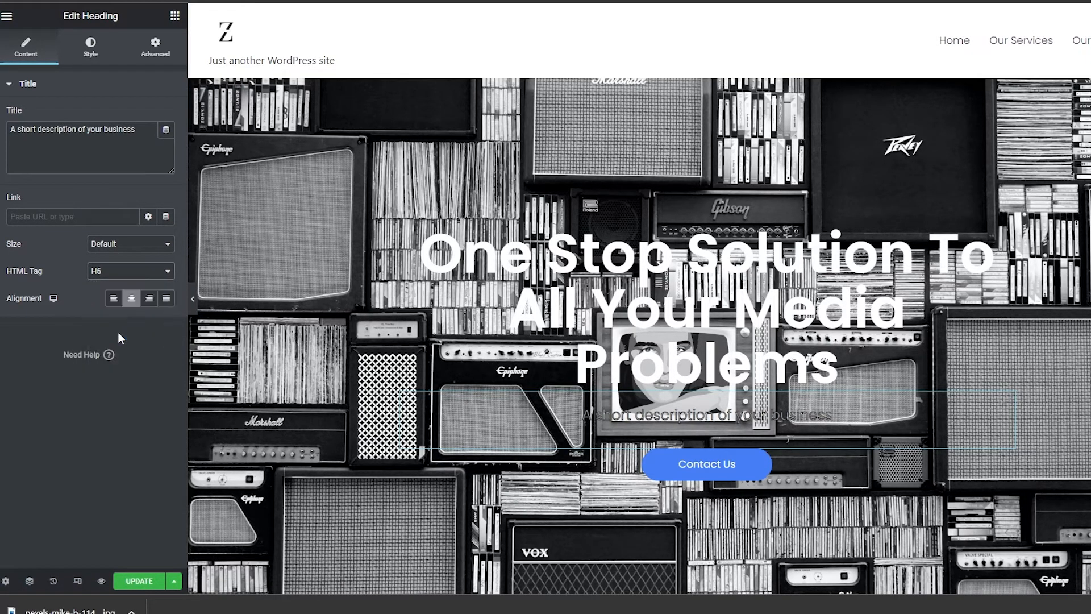
click(131, 243)
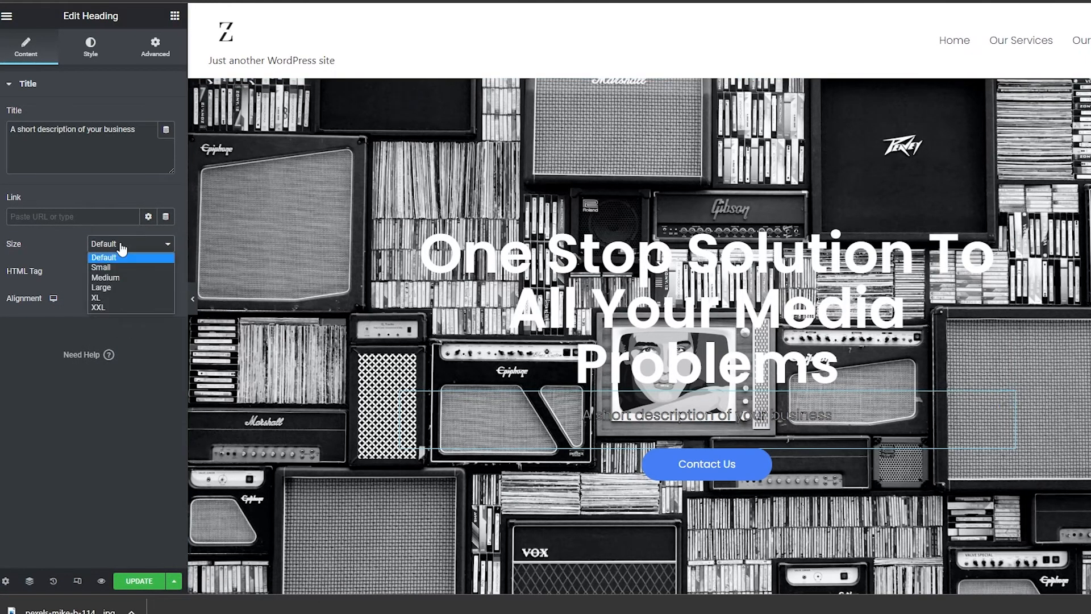
click(114, 277)
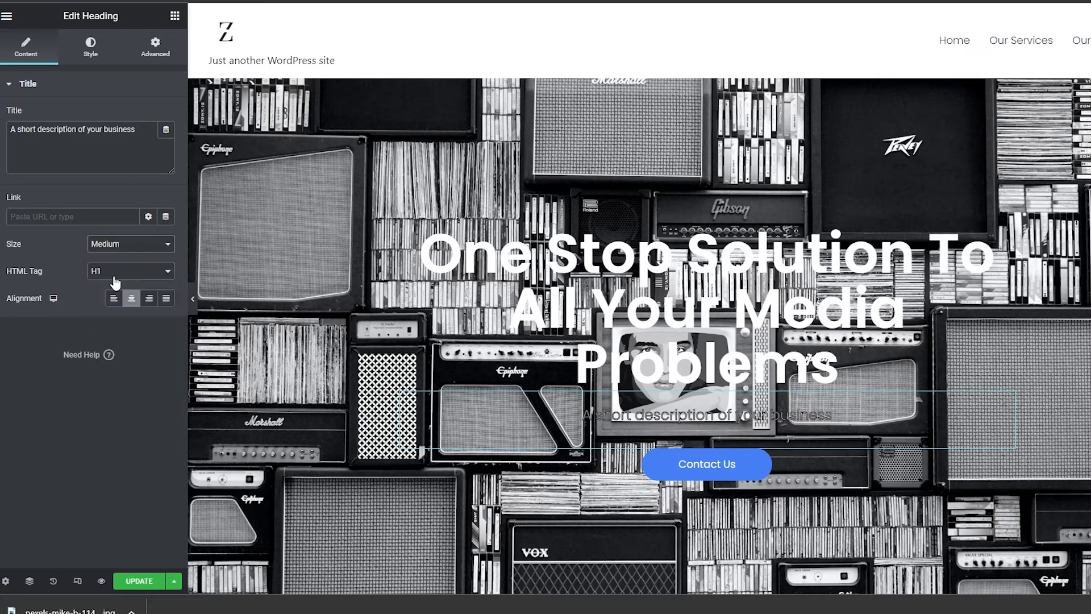
click(127, 251)
click(110, 294)
double_click(676, 415)
Update the page and delete the short business description heading from the hero section.
click(154, 584)
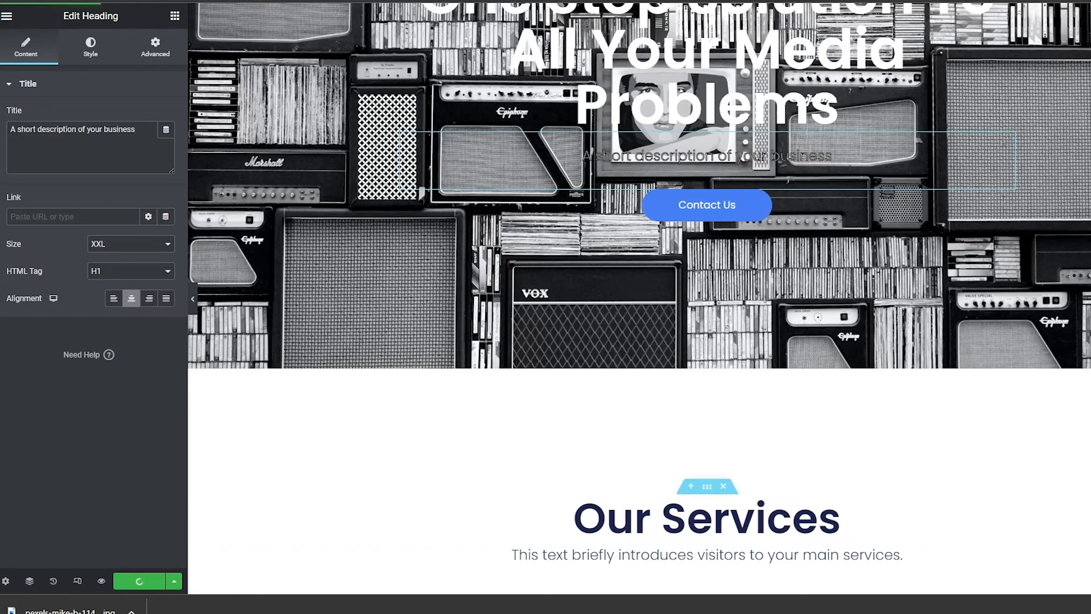
scroll(672, 419, down, 3)
scroll(672, 419, up, 5)
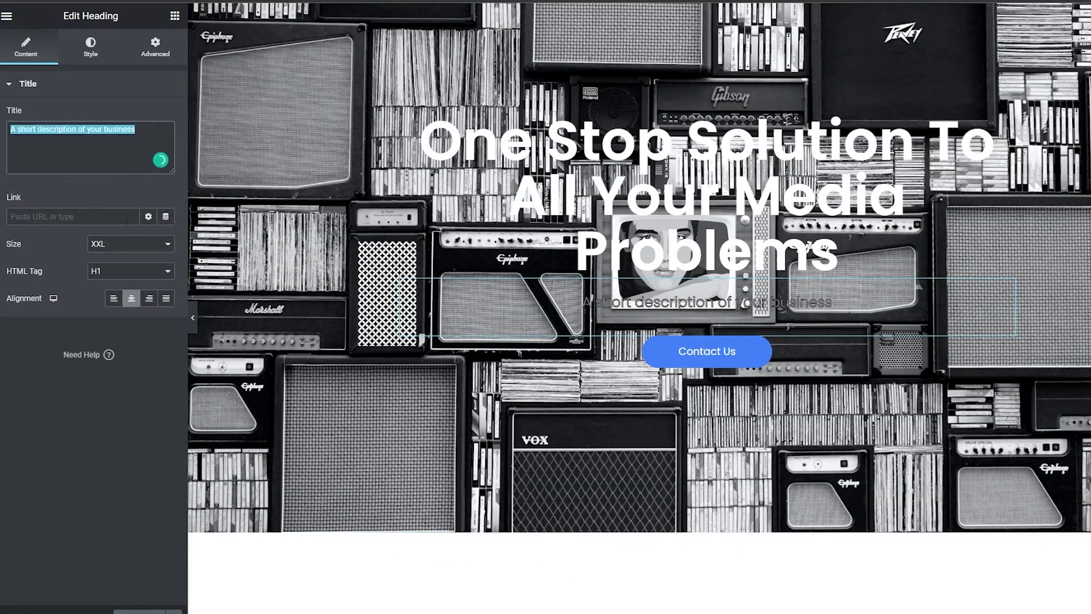
key(ctrl+a)
key(BackSpace)
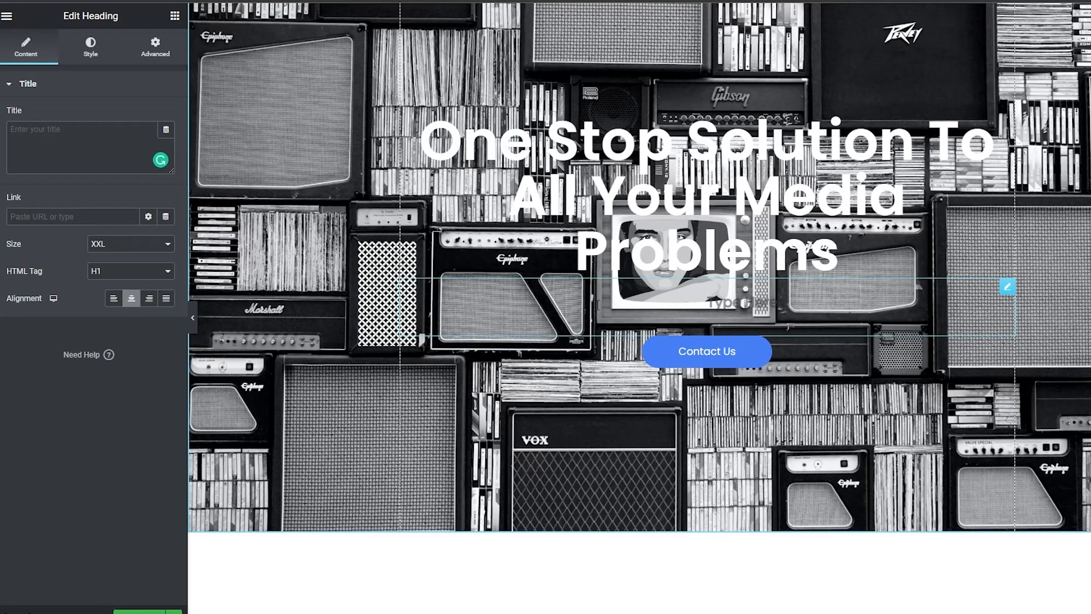
key(Delete)
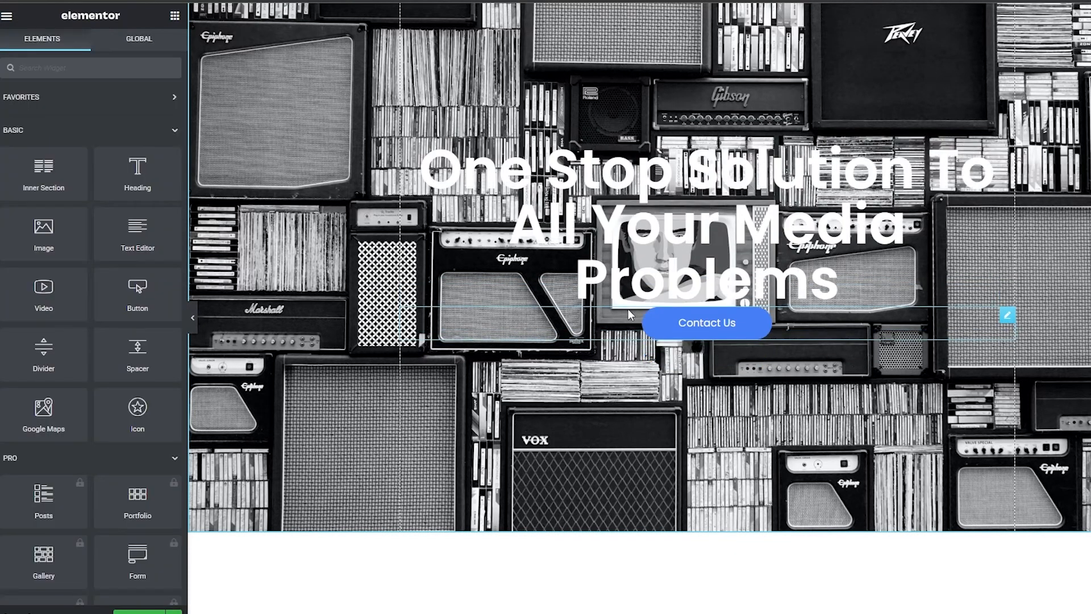
Set the background color of the hero's Contact Us button to white (#FFFFFF).
click(701, 331)
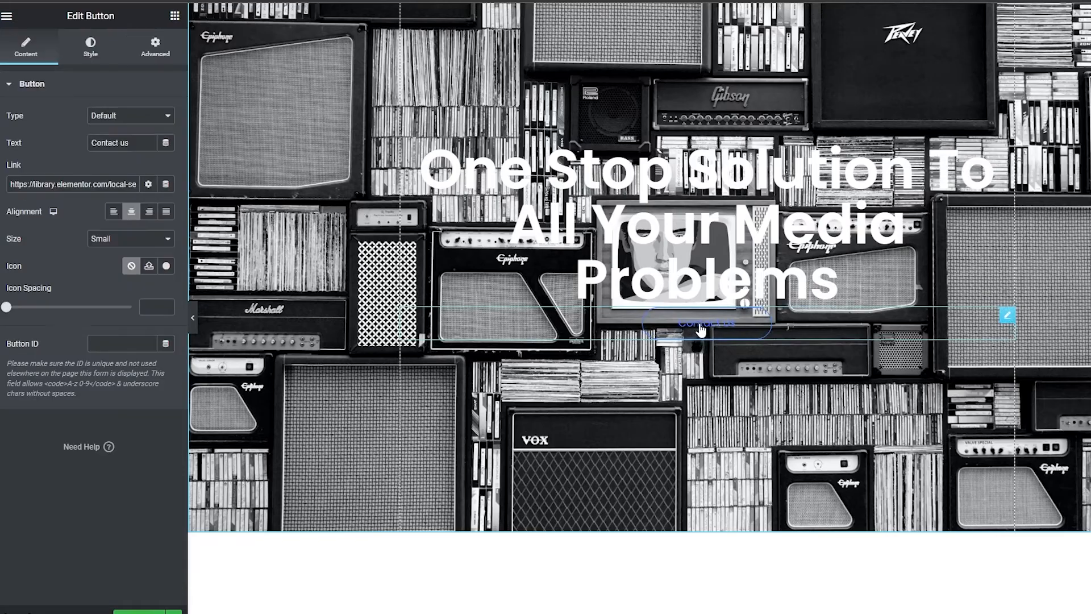
click(89, 54)
click(166, 252)
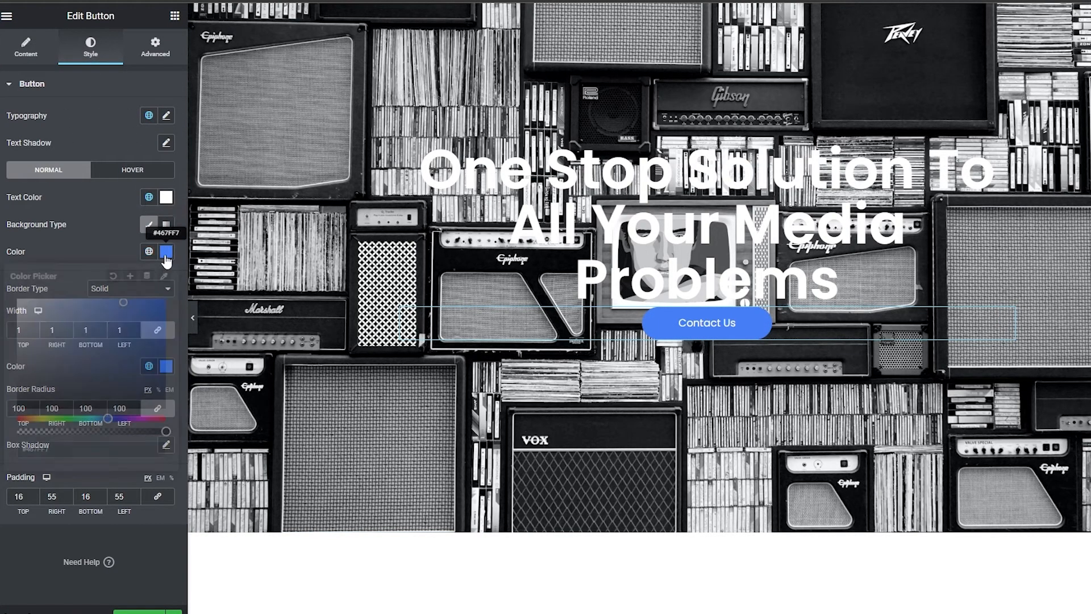
drag(101, 325, 0, 290)
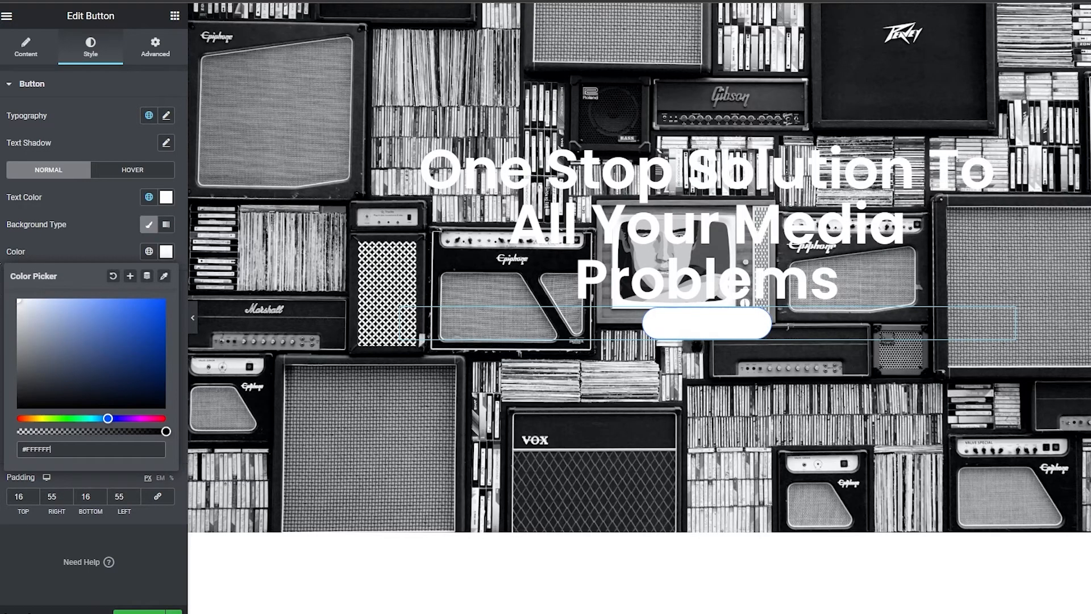
Set the text color of the hero's Contact Us button to blue (#004AD5).
click(166, 197)
drag(83, 289, 183, 235)
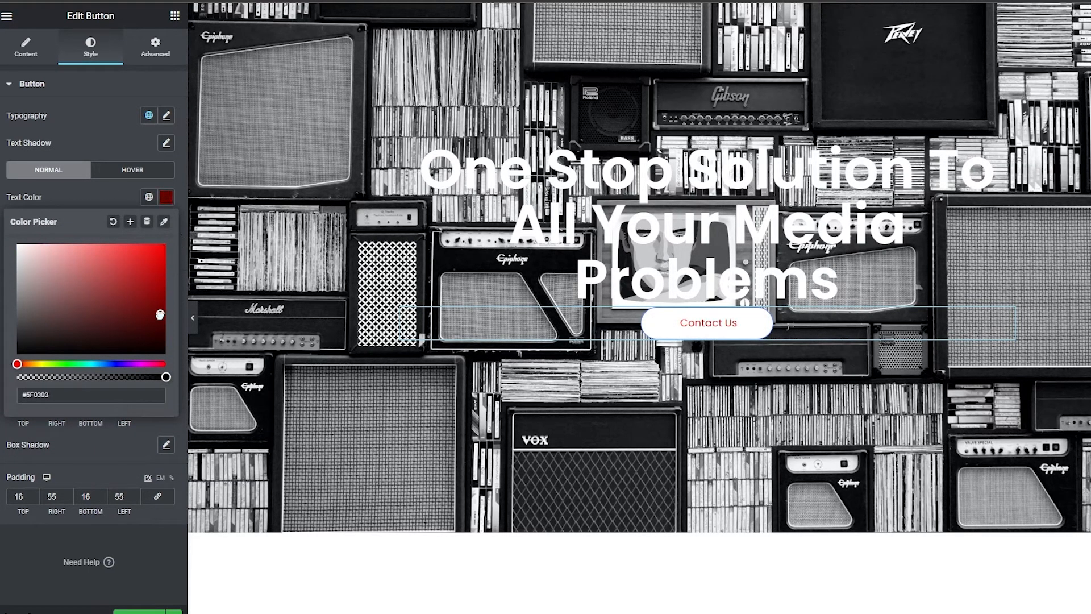
drag(118, 362, 108, 364)
drag(165, 276, 164, 263)
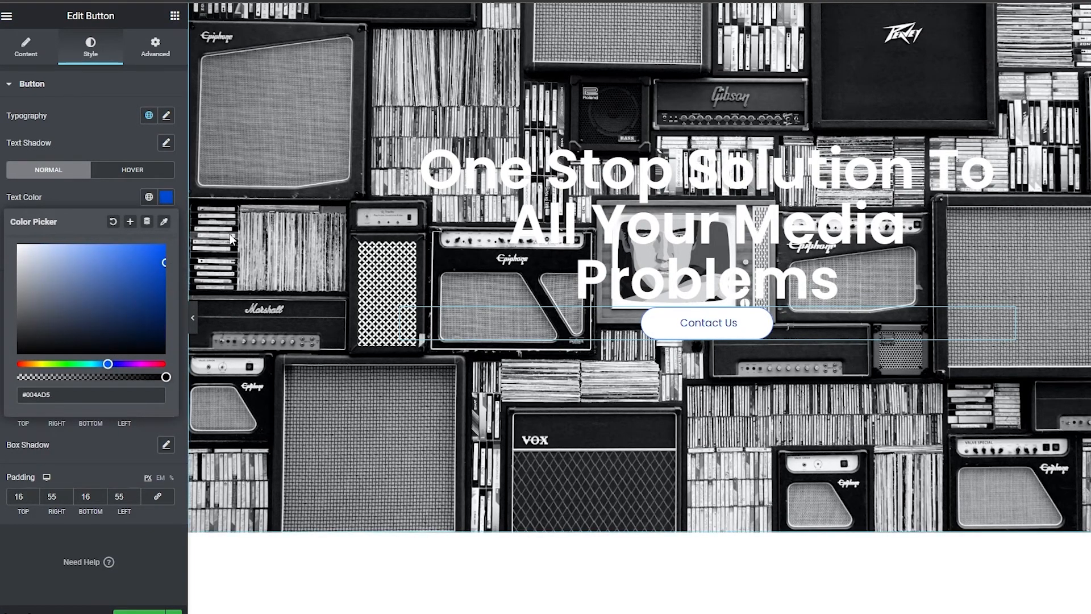
Look through the homepage from the hero past the Why Choose Us benefits to the Client Testimonials section.
scroll(630, 159, up, 2)
scroll(601, 218, down, 6)
scroll(555, 314, down, 15)
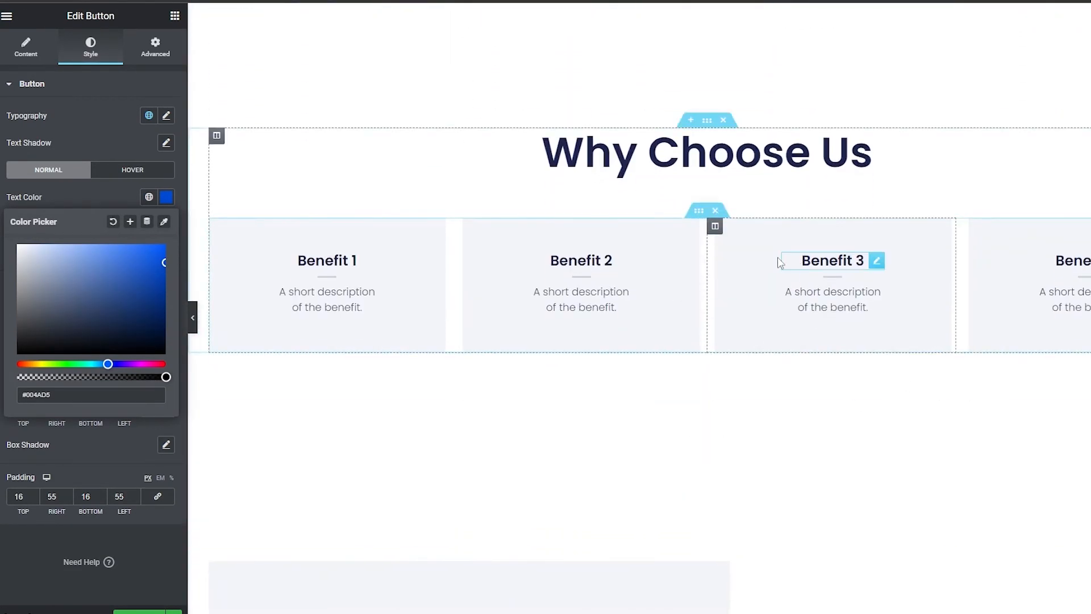
scroll(852, 175, down, 4)
scroll(798, 365, up, 6)
scroll(555, 227, up, 2)
scroll(647, 394, down, 12)
scroll(643, 394, down, 10)
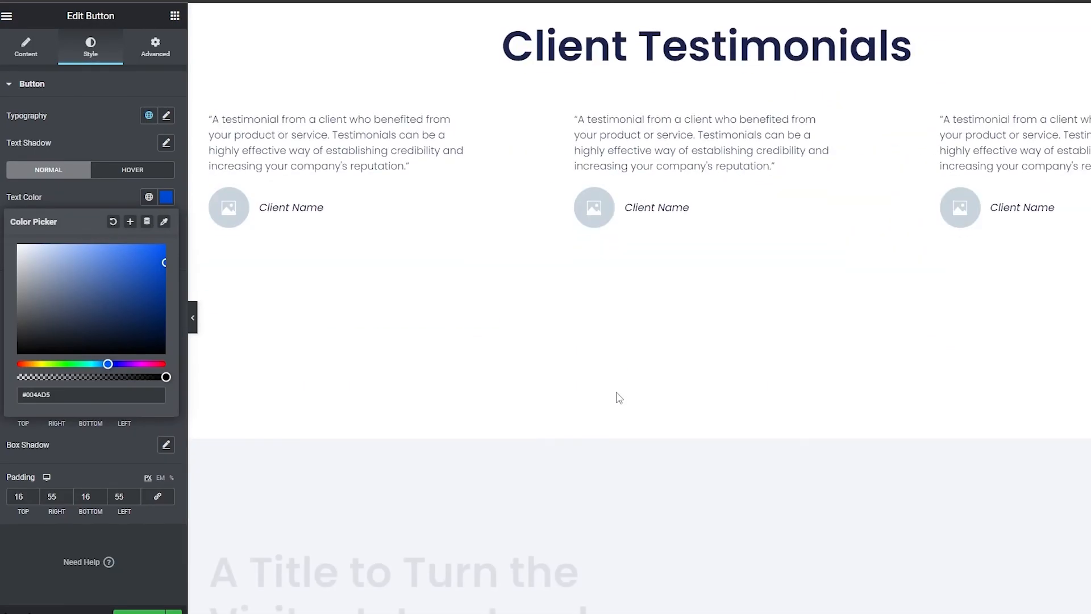
Browse the available widgets in the Basic, Pro and General categories of the widget library.
click(7, 16)
click(14, 19)
scroll(136, 358, down, 15)
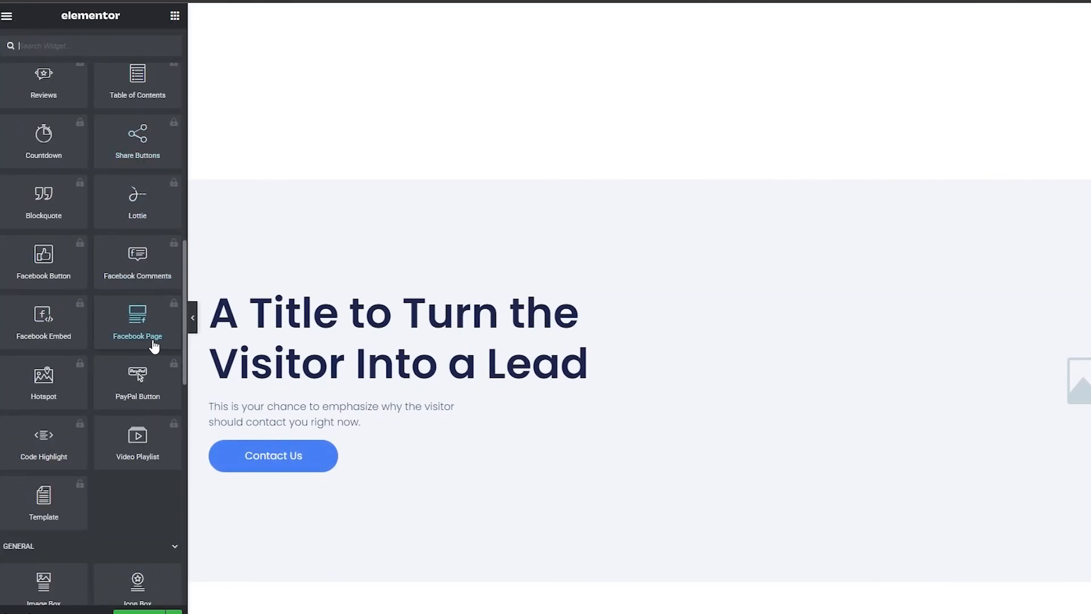
scroll(139, 334, down, 5)
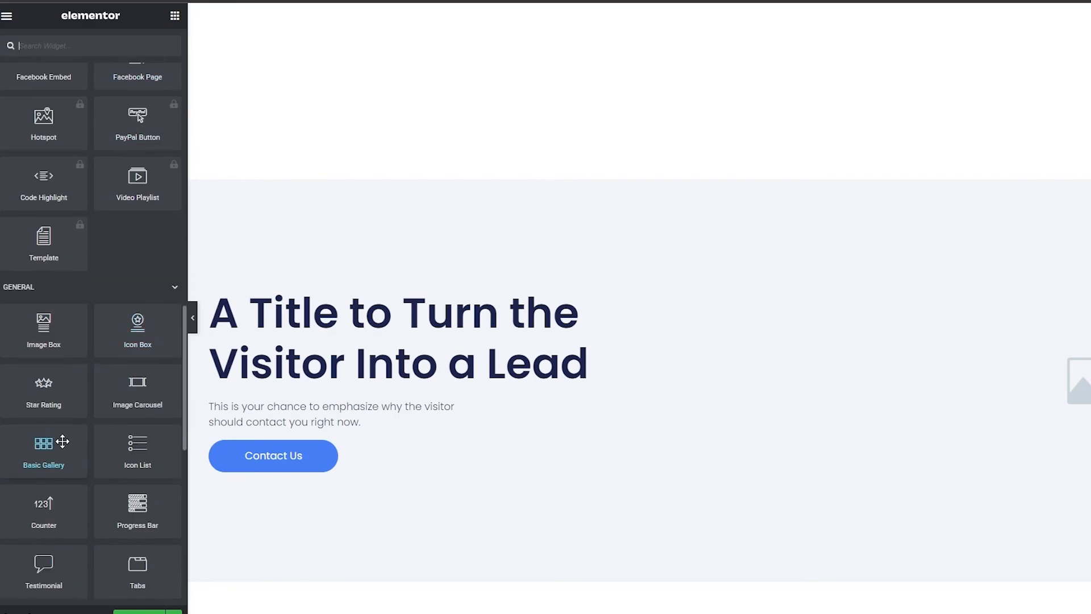
scroll(63, 404, up, 15)
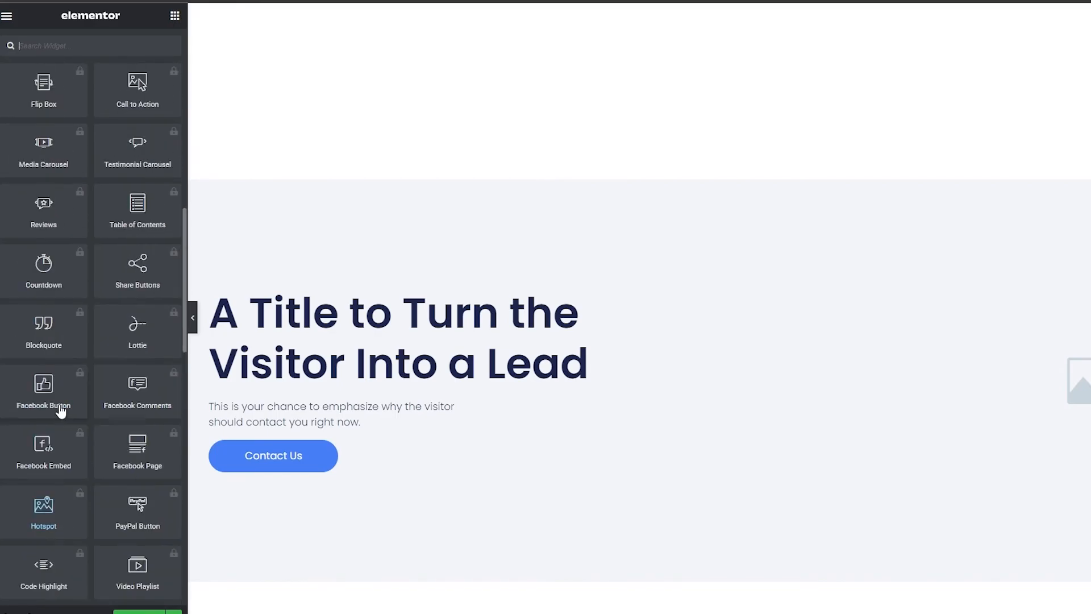
scroll(85, 358, up, 4)
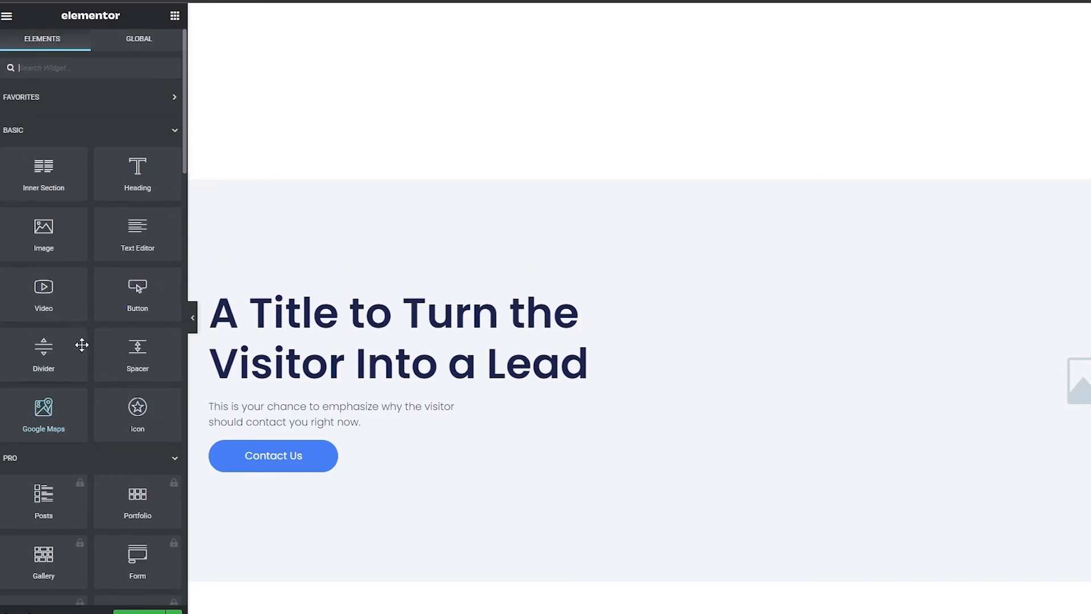
scroll(141, 476, down, 20)
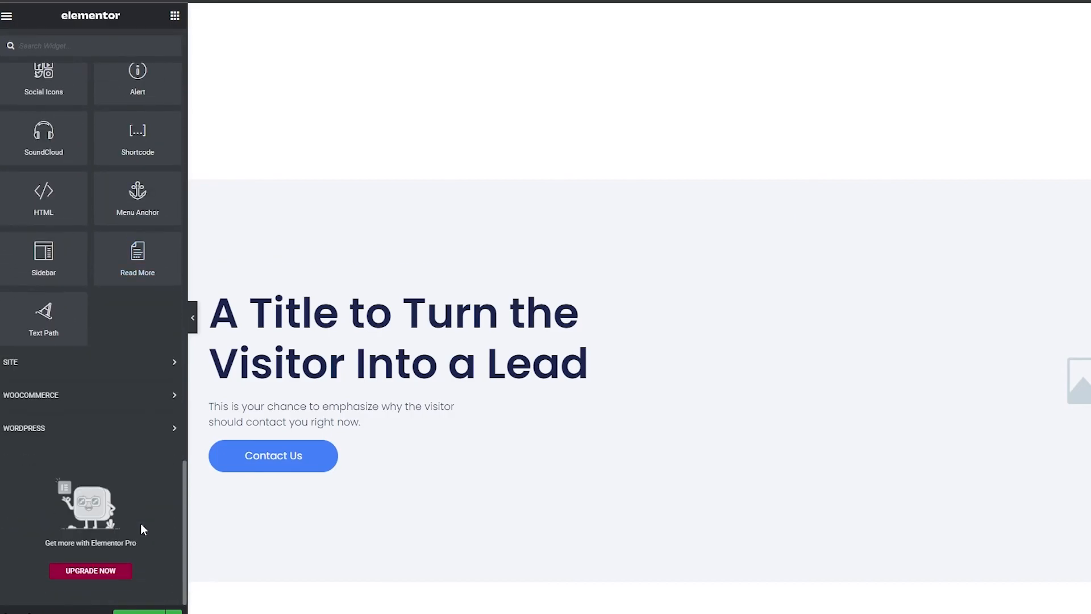
scroll(1, 329, up, 10)
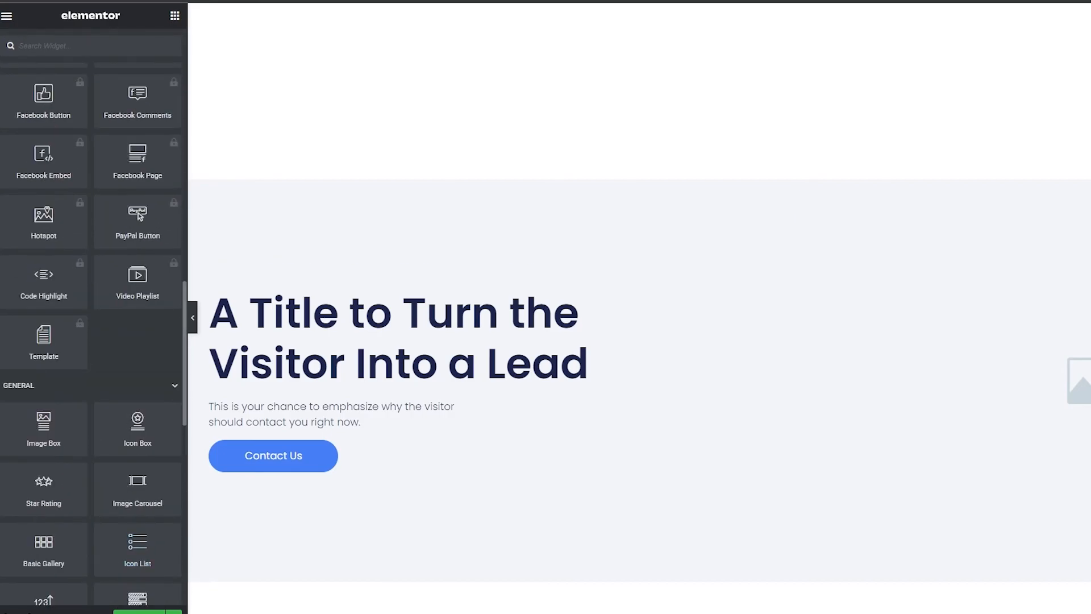
scroll(333, 521, up, 10)
Review the homepage's restyled hero, Our Services and Why Choose Us sections.
scroll(174, 521, up, 5)
scroll(356, 482, up, 8)
scroll(356, 483, up, 15)
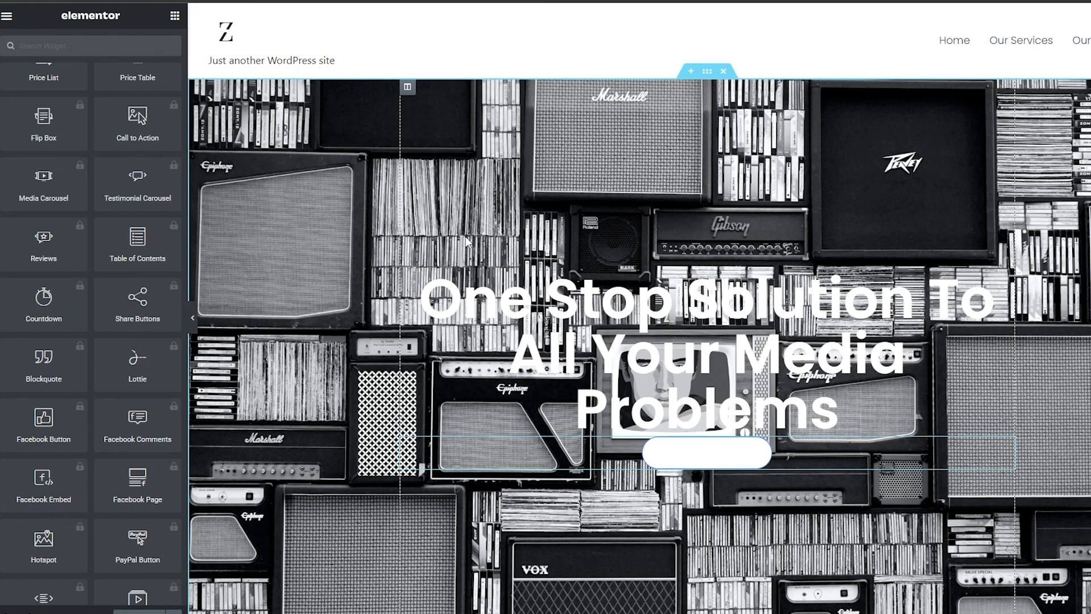
scroll(466, 241, down, 10)
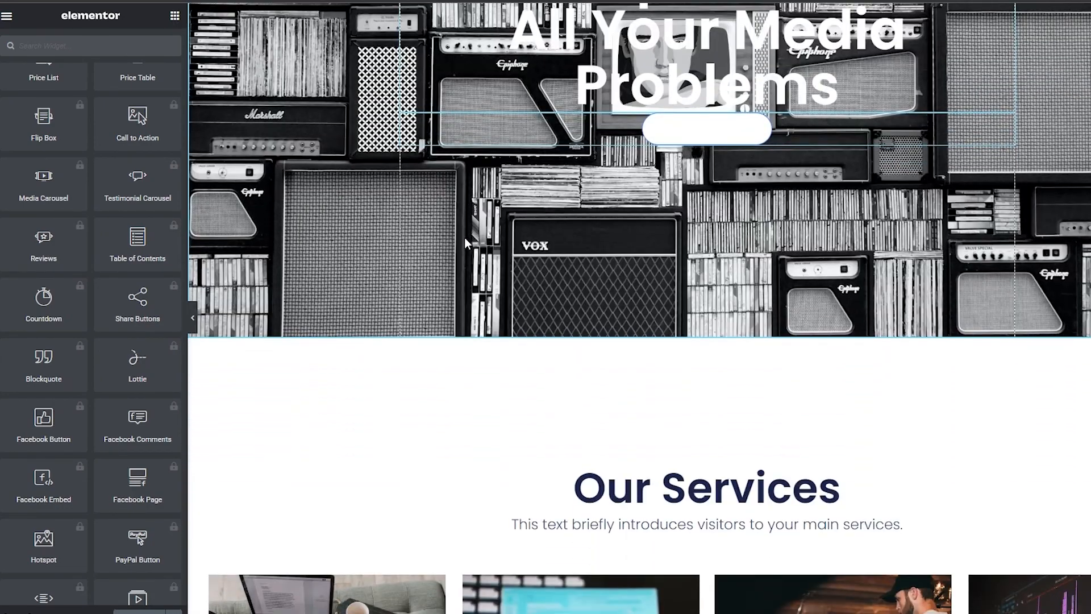
scroll(465, 244, down, 6)
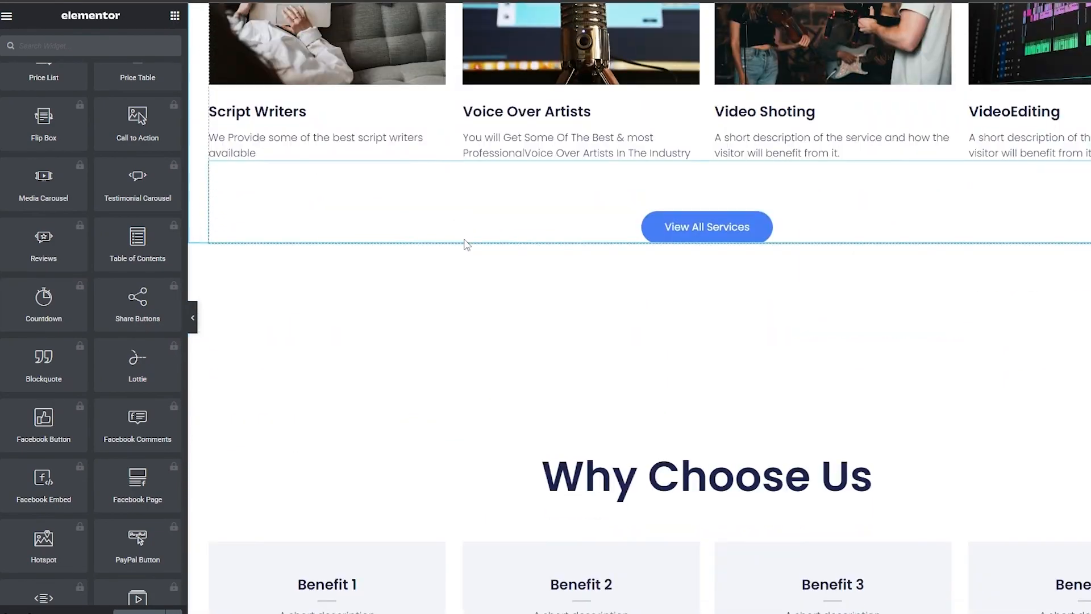
scroll(465, 243, up, 3)
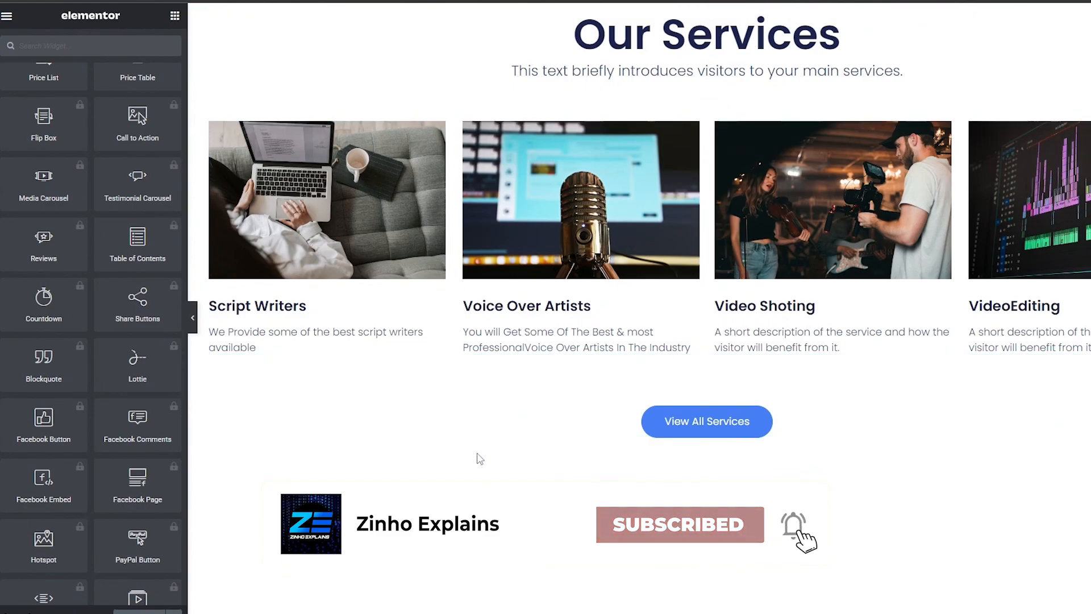
scroll(489, 457, up, 5)
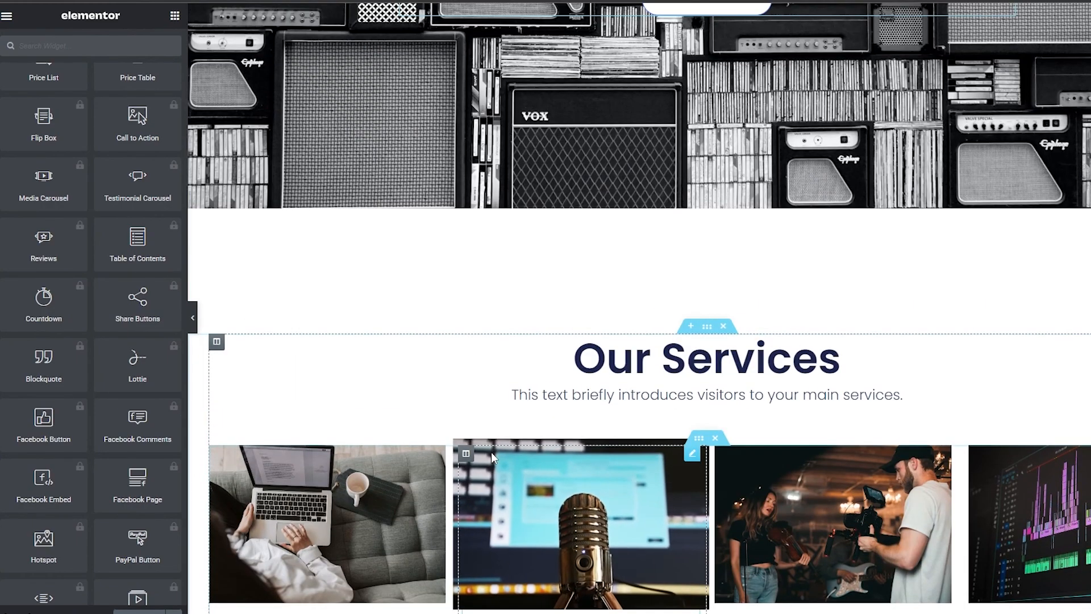